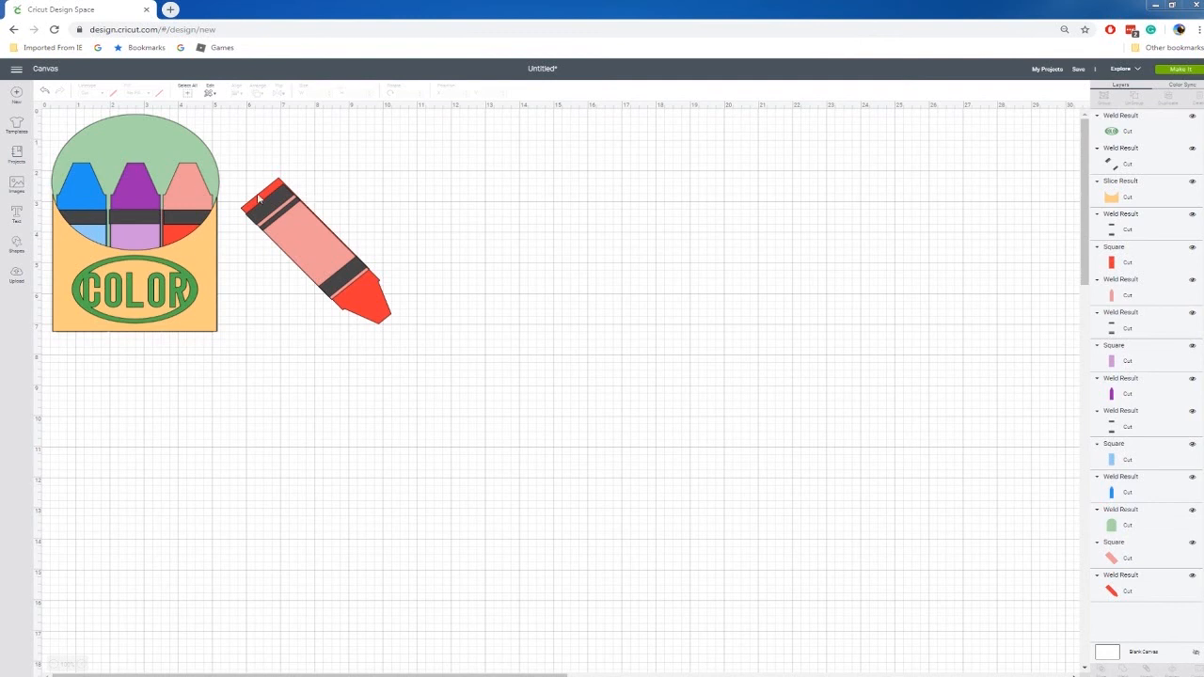
Add a square on the empty canvas area and reshape it into an upright rectangle about 1.43" wide and 5.04" high.
click(17, 245)
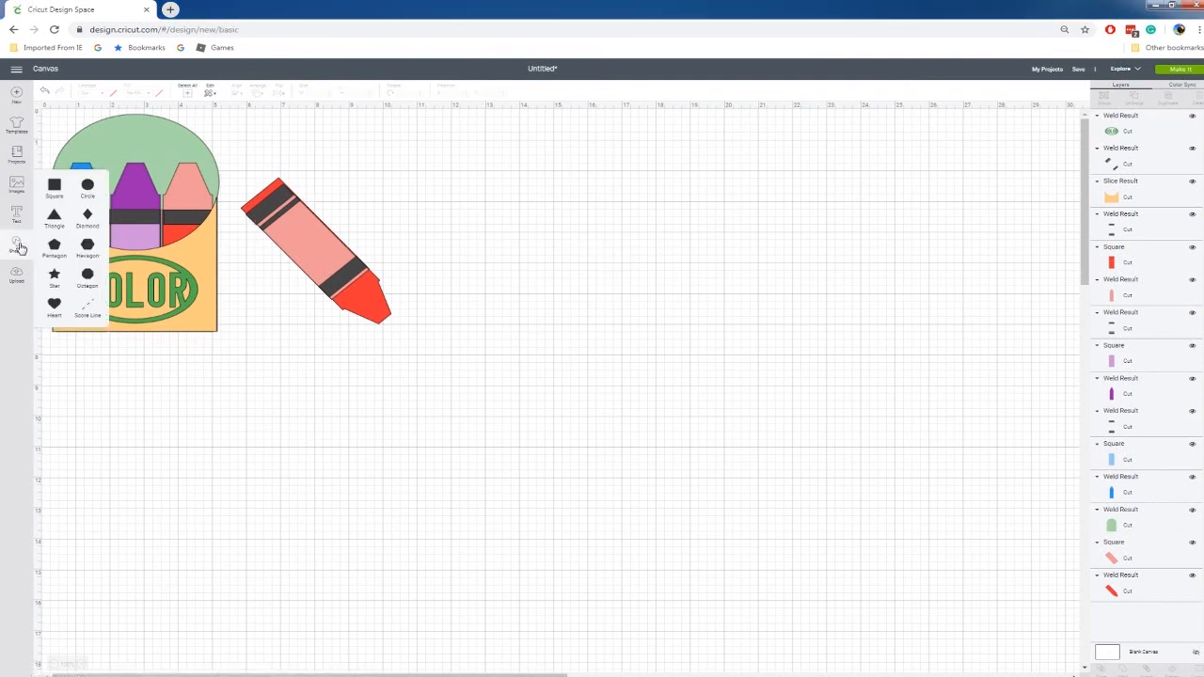
click(54, 186)
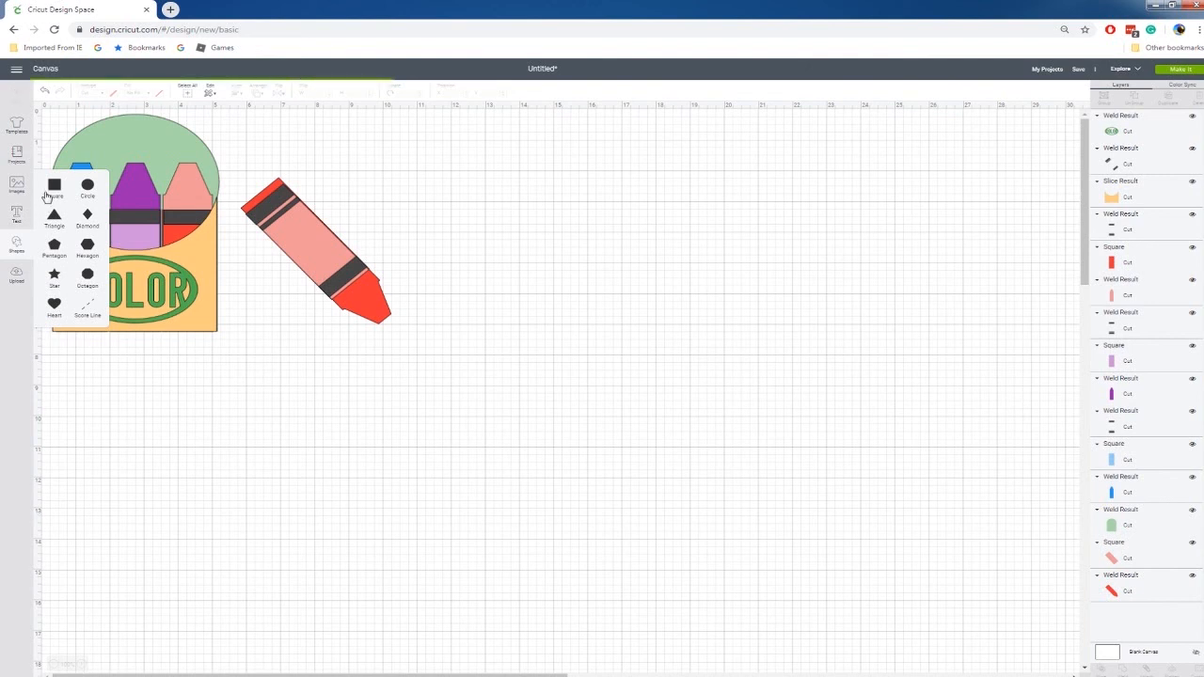
drag(217, 245, 678, 272)
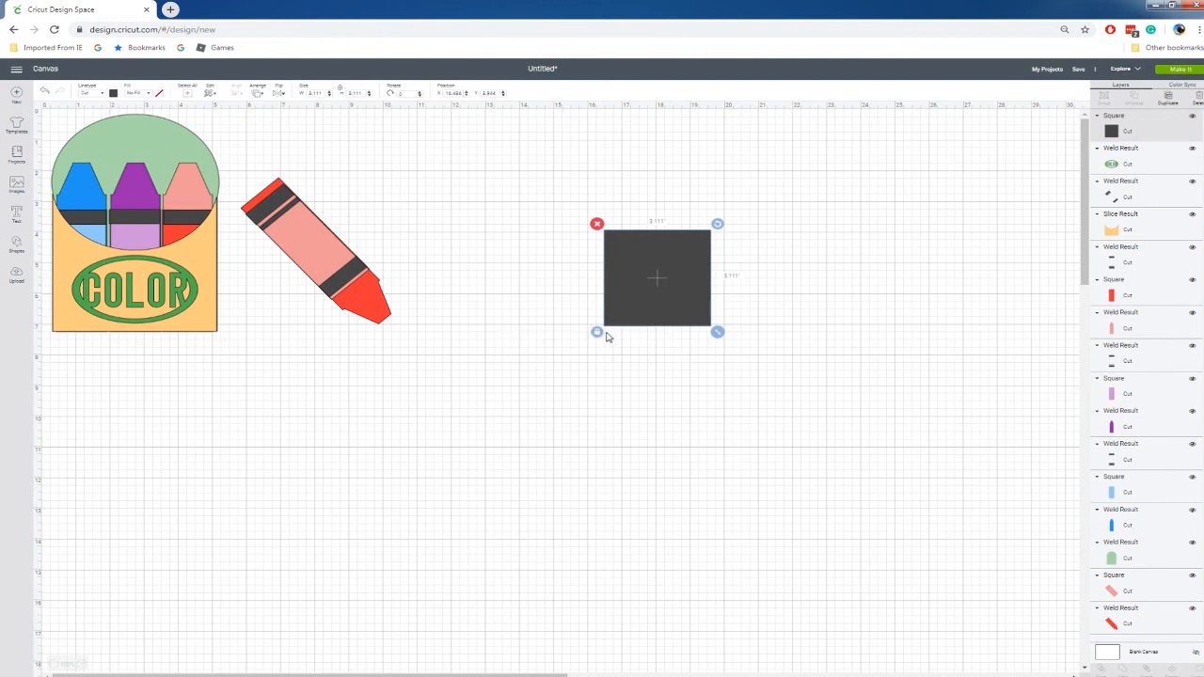
drag(717, 332, 660, 390)
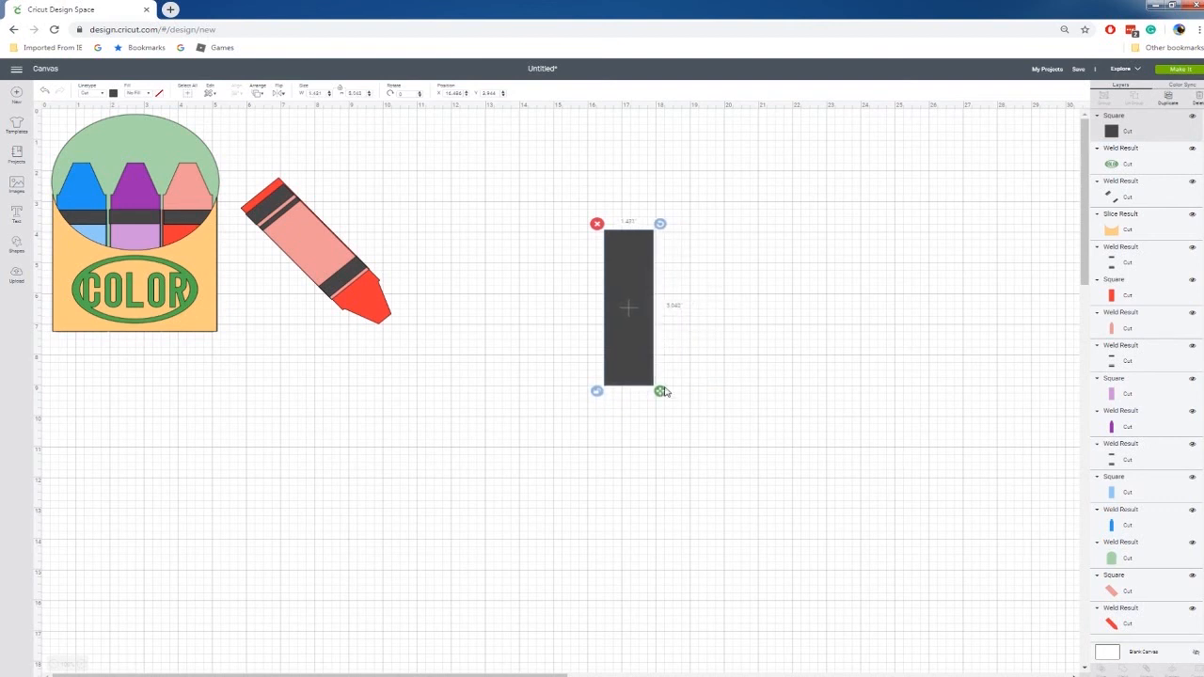
click(717, 351)
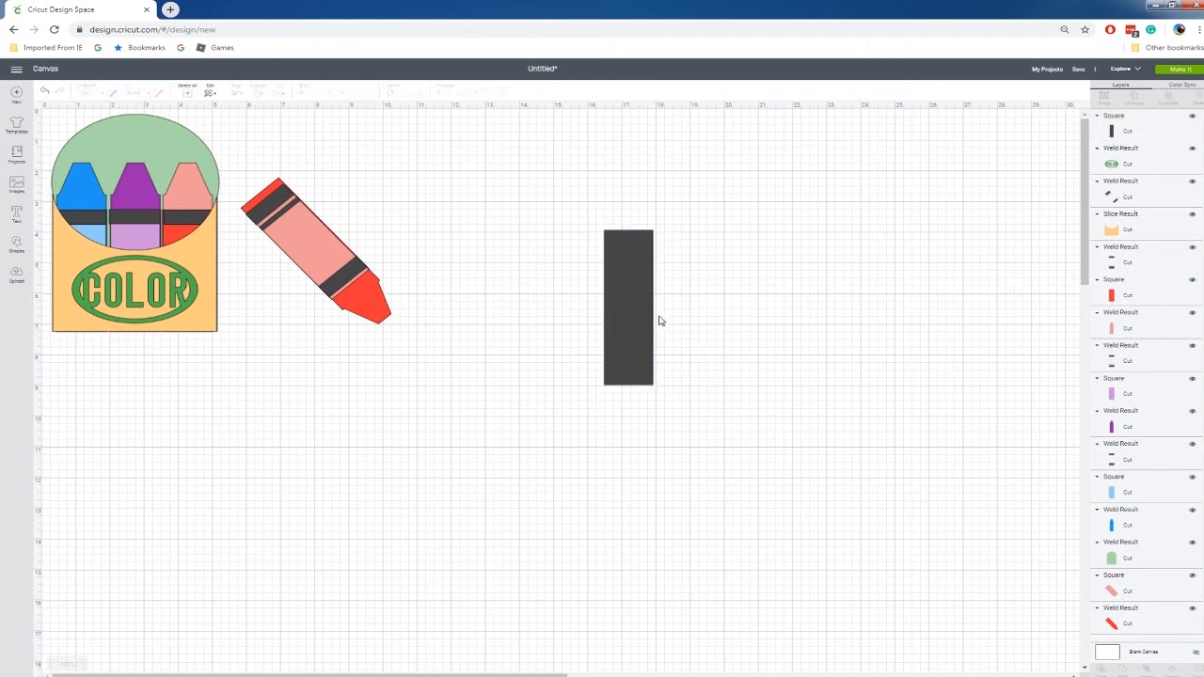
Duplicate the tall rectangle and reshape the copy to about 1.35" by 0.44", placed on the original's top edge.
click(643, 260)
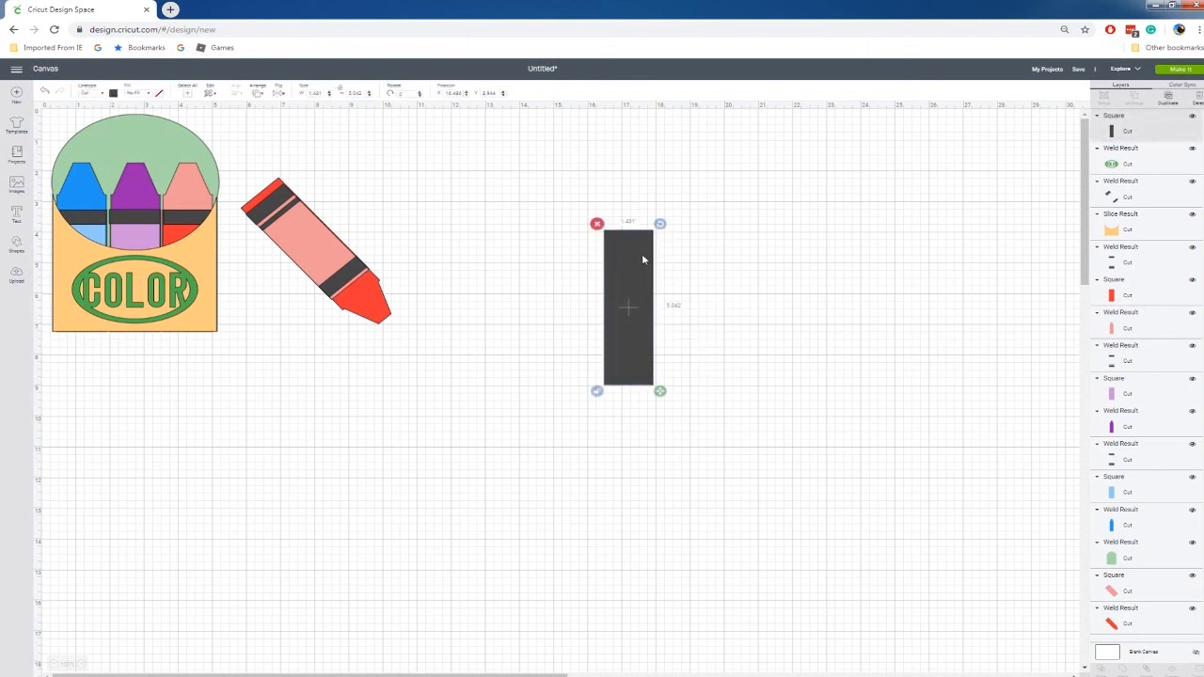
key(ctrl+d)
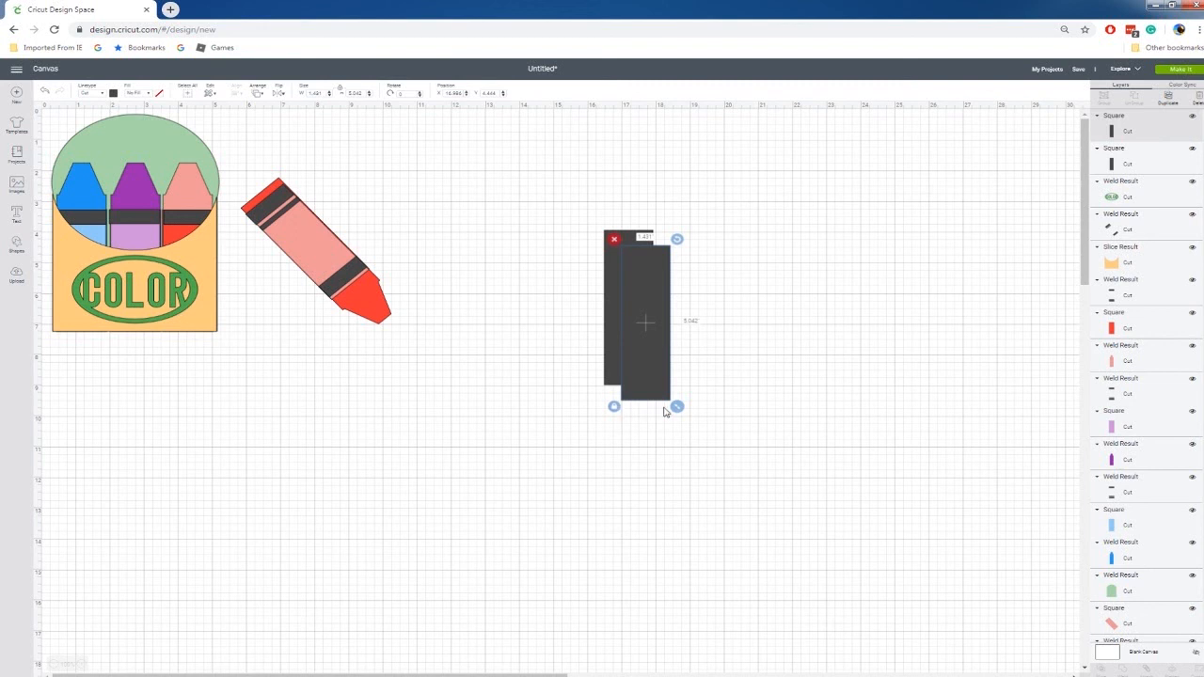
drag(677, 406, 639, 227)
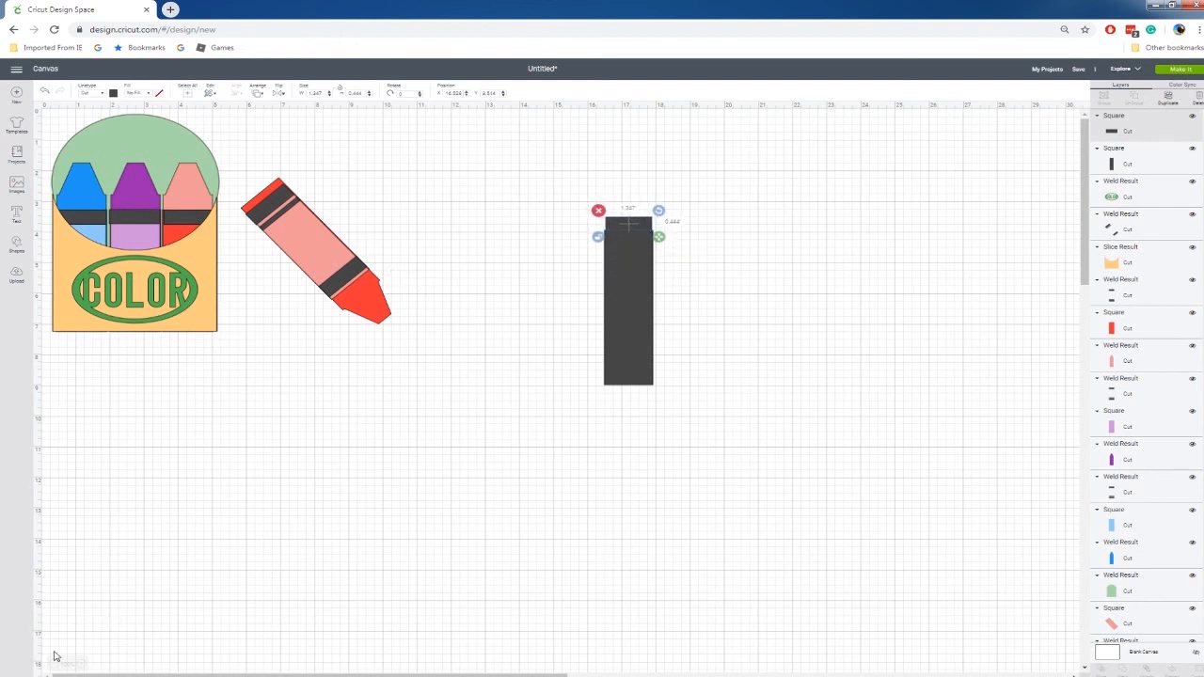
key(ctrl+plus)
key(ctrl+plus)
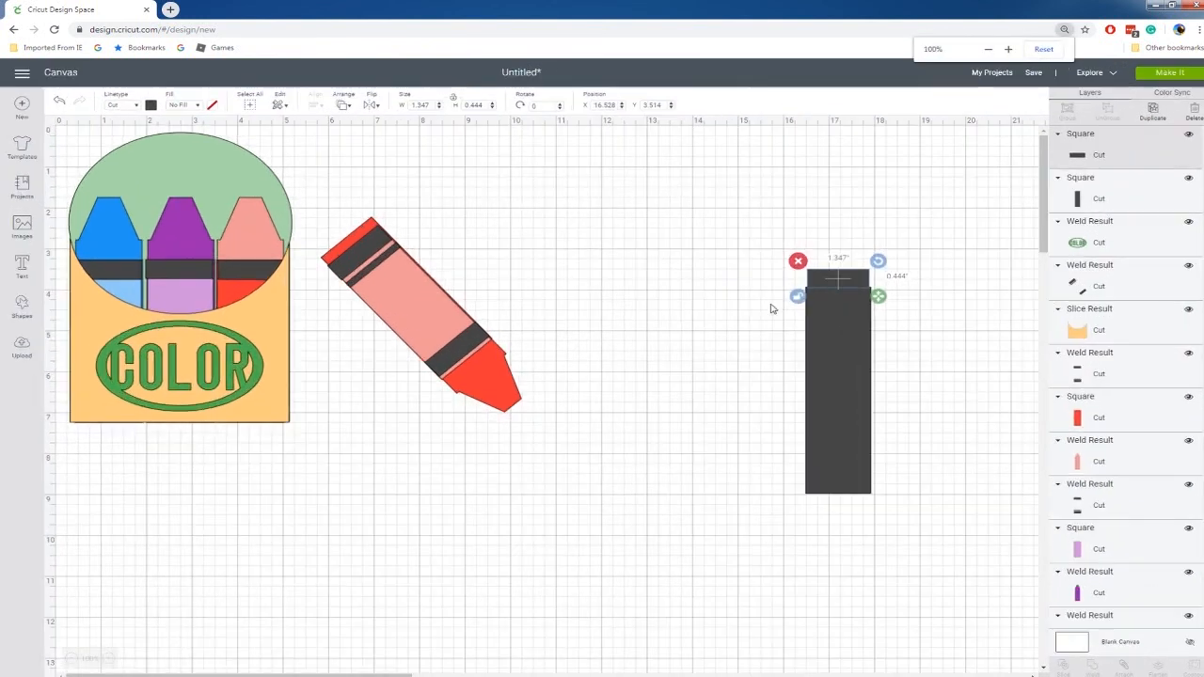
Center the small rectangle and the tall rectangle horizontally on each other.
click(940, 371)
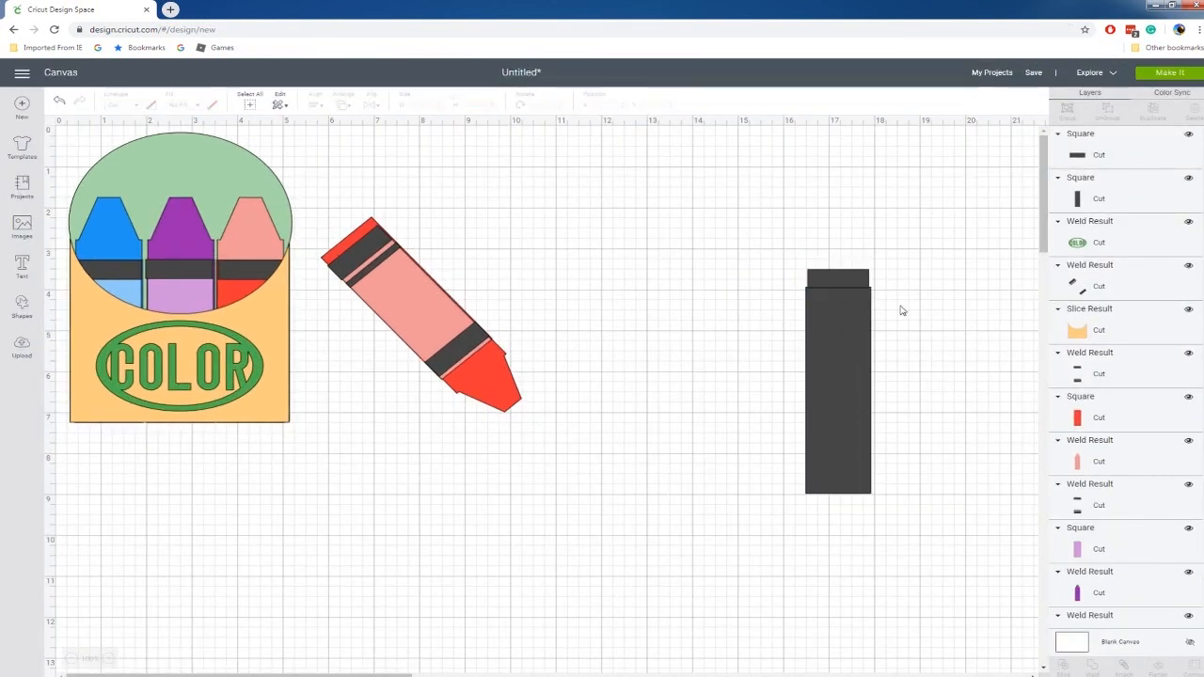
click(843, 280)
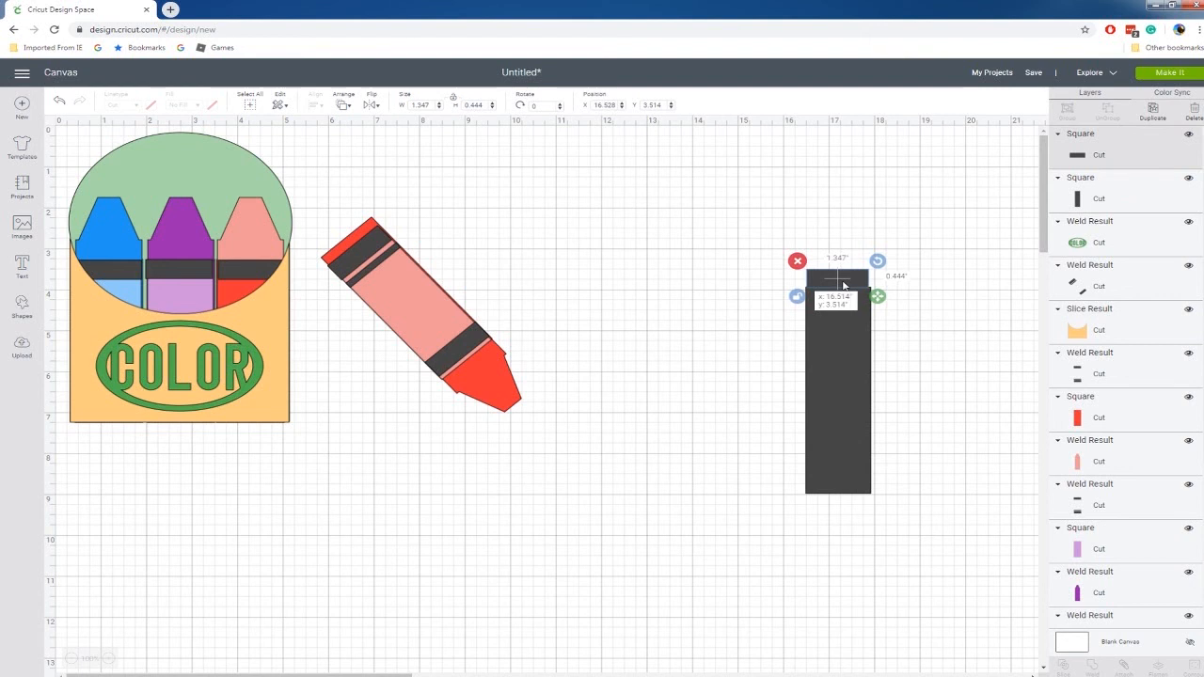
drag(781, 235, 962, 537)
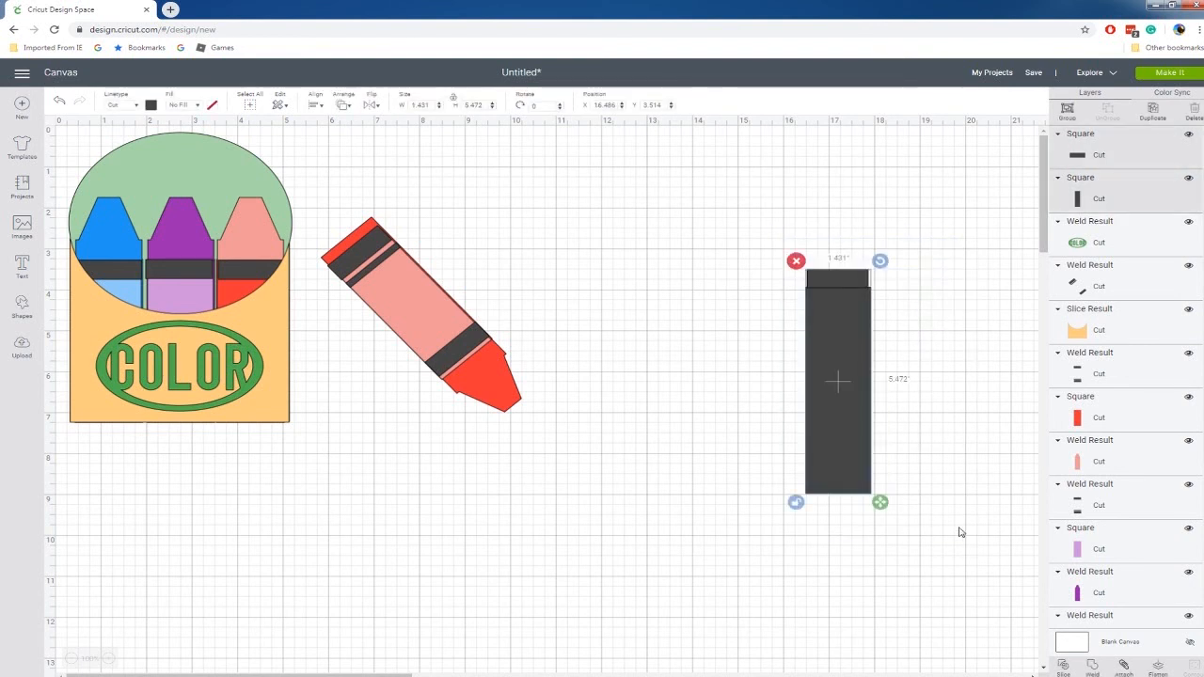
click(317, 105)
click(349, 158)
click(691, 422)
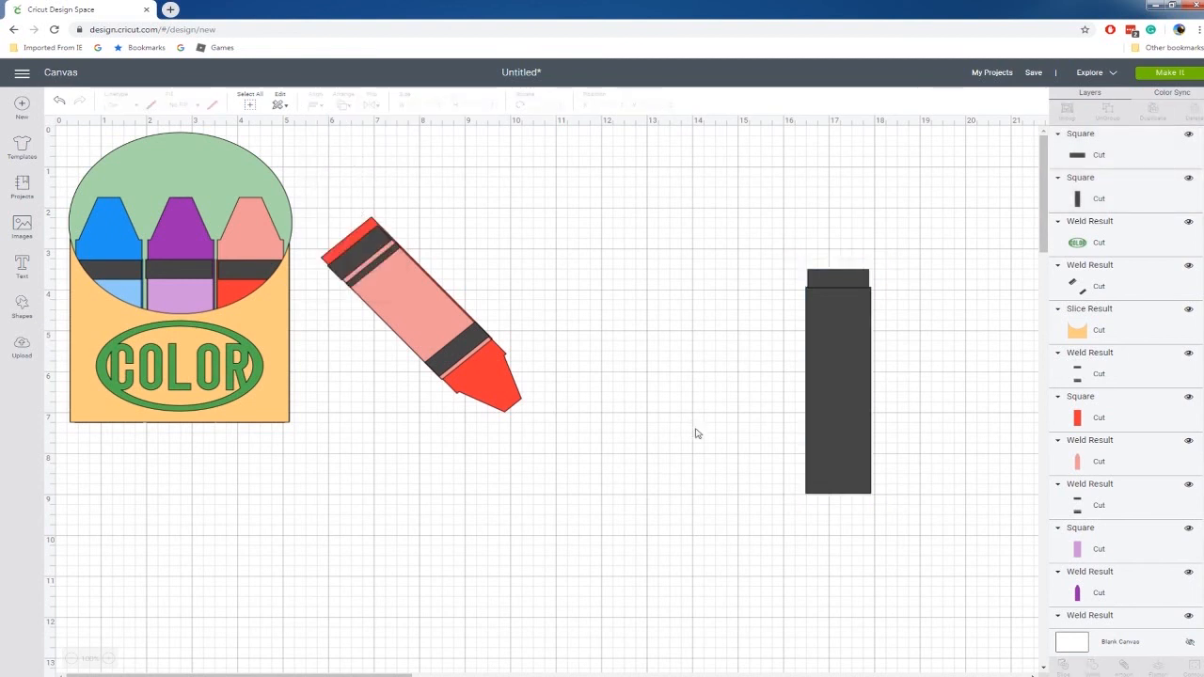
Add a triangle on top of the small rectangle, resized to match its width.
click(21, 309)
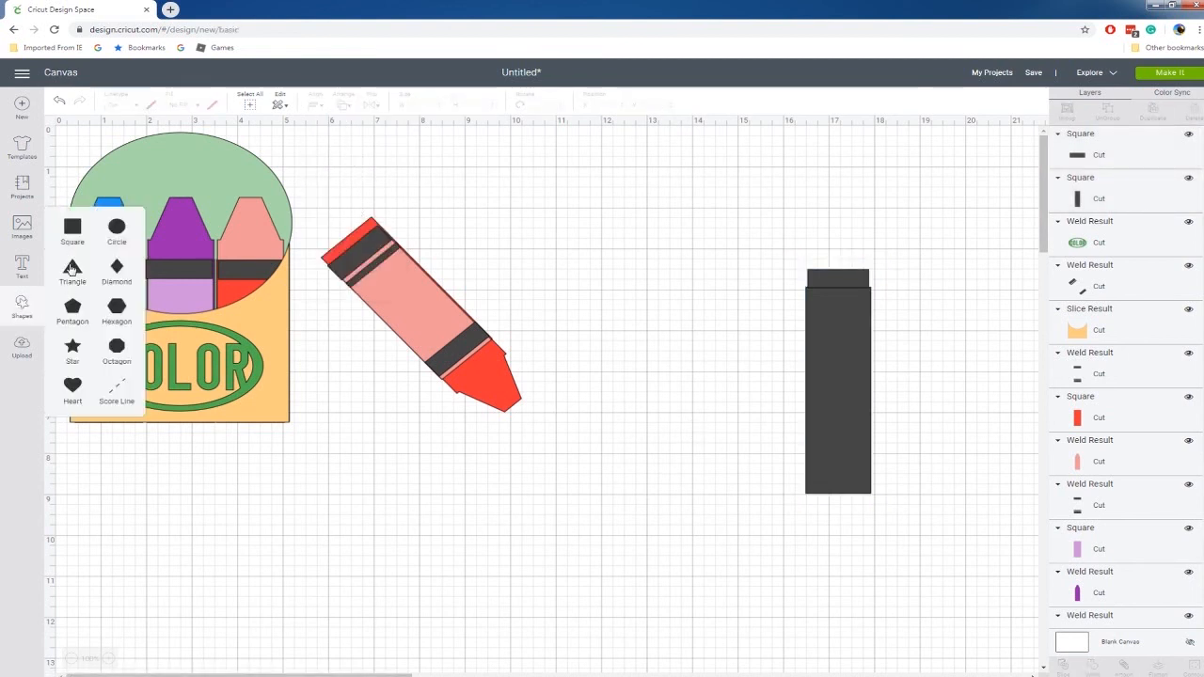
click(73, 268)
drag(317, 349, 807, 221)
click(713, 276)
mouse_move(895, 275)
mouse_down()
mouse_move(772, 231)
mouse_move(796, 201)
mouse_move(879, 279)
mouse_up()
click(909, 273)
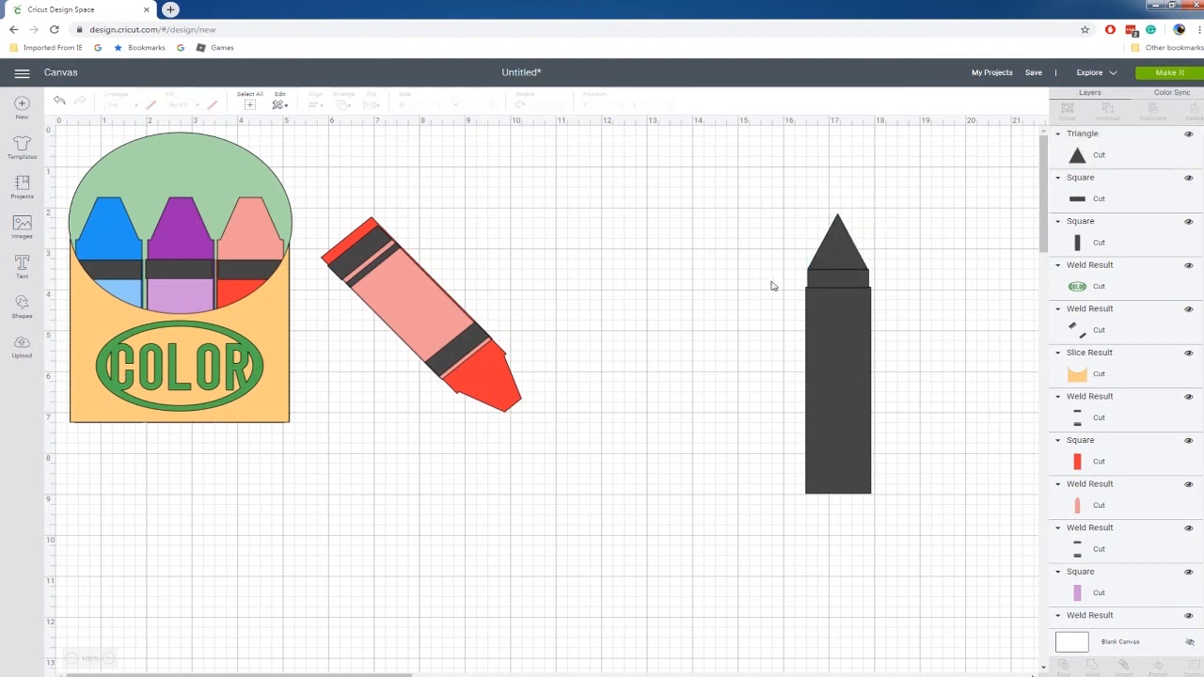
Add a square and position it over the triangle's point, moving the crayon pieces lower to make room.
click(21, 306)
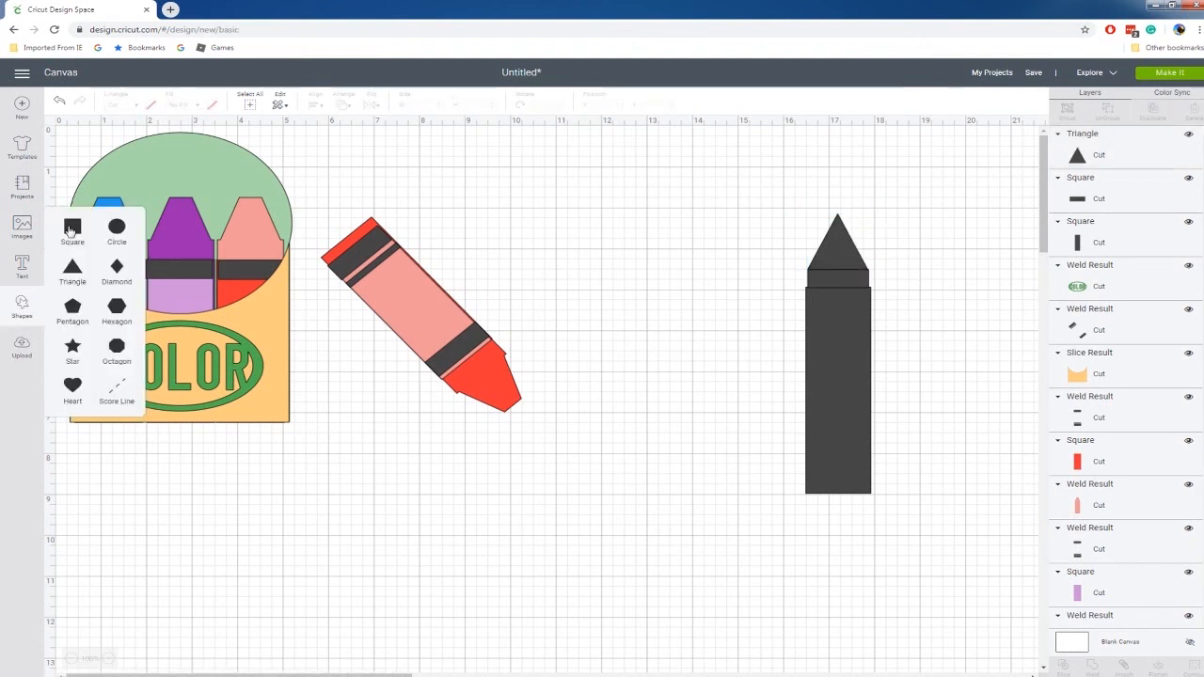
click(72, 227)
drag(169, 256, 873, 179)
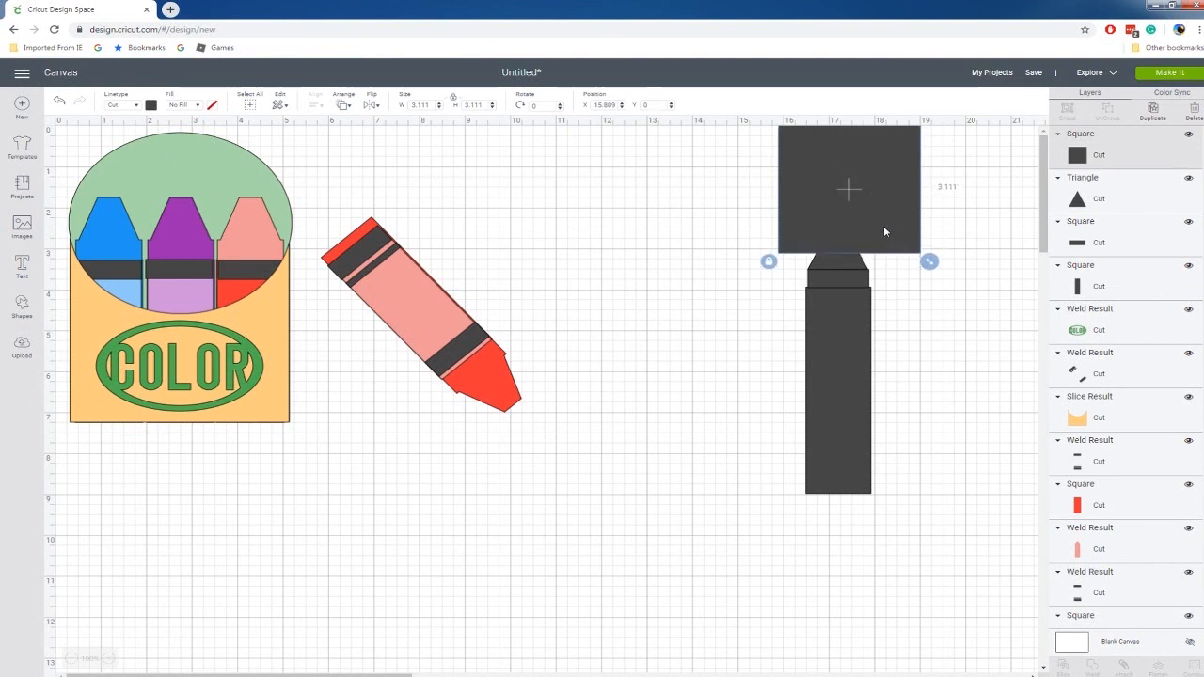
drag(732, 141, 959, 542)
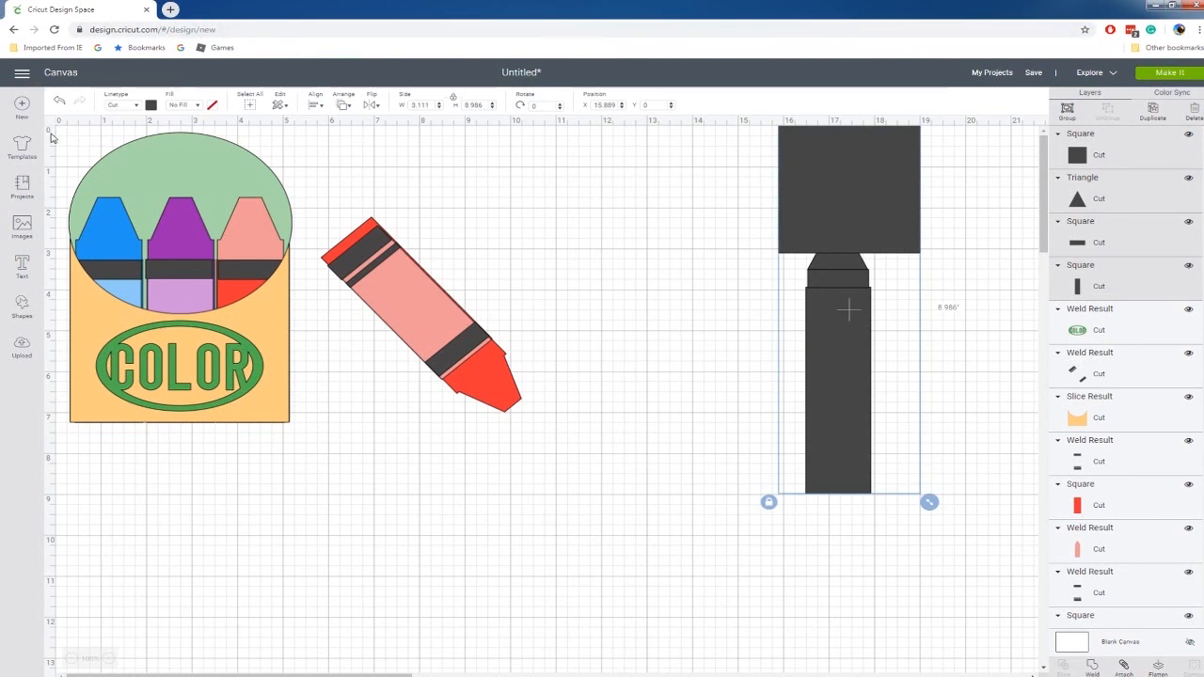
mouse_move(880, 198)
mouse_down()
mouse_move(856, 269)
mouse_move(792, 305)
mouse_move(786, 271)
mouse_move(786, 285)
mouse_up()
click(910, 299)
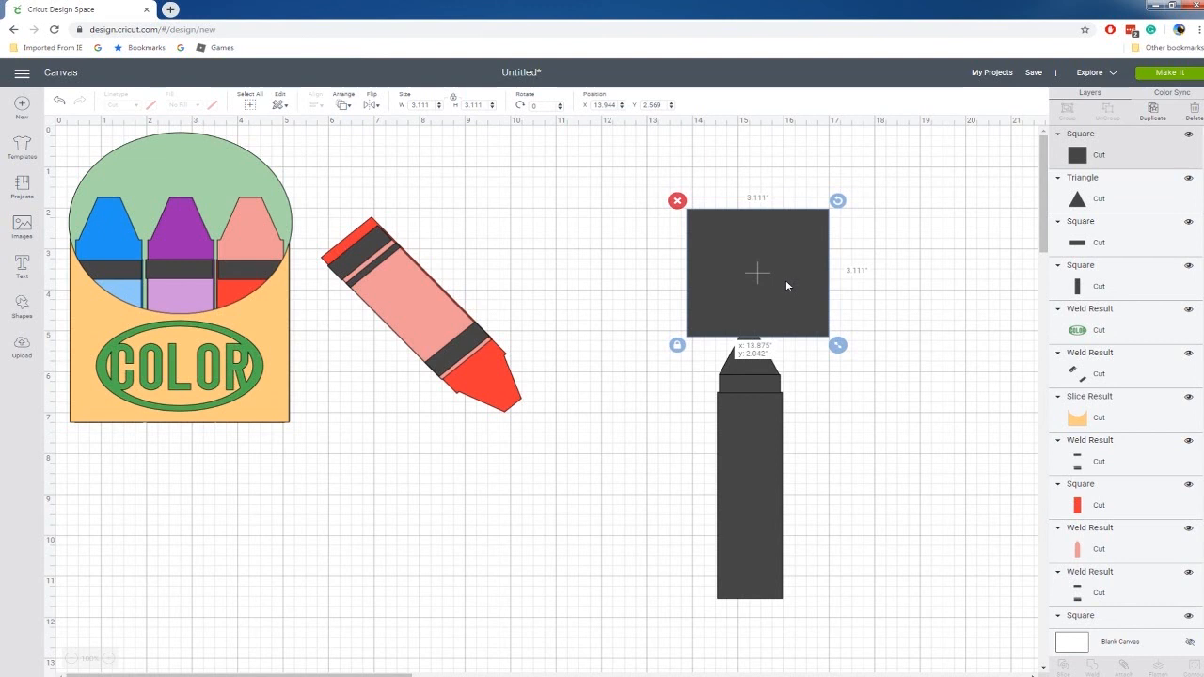
Slice the triangle with the overlapping square.
shift+click(755, 367)
right_click(752, 369)
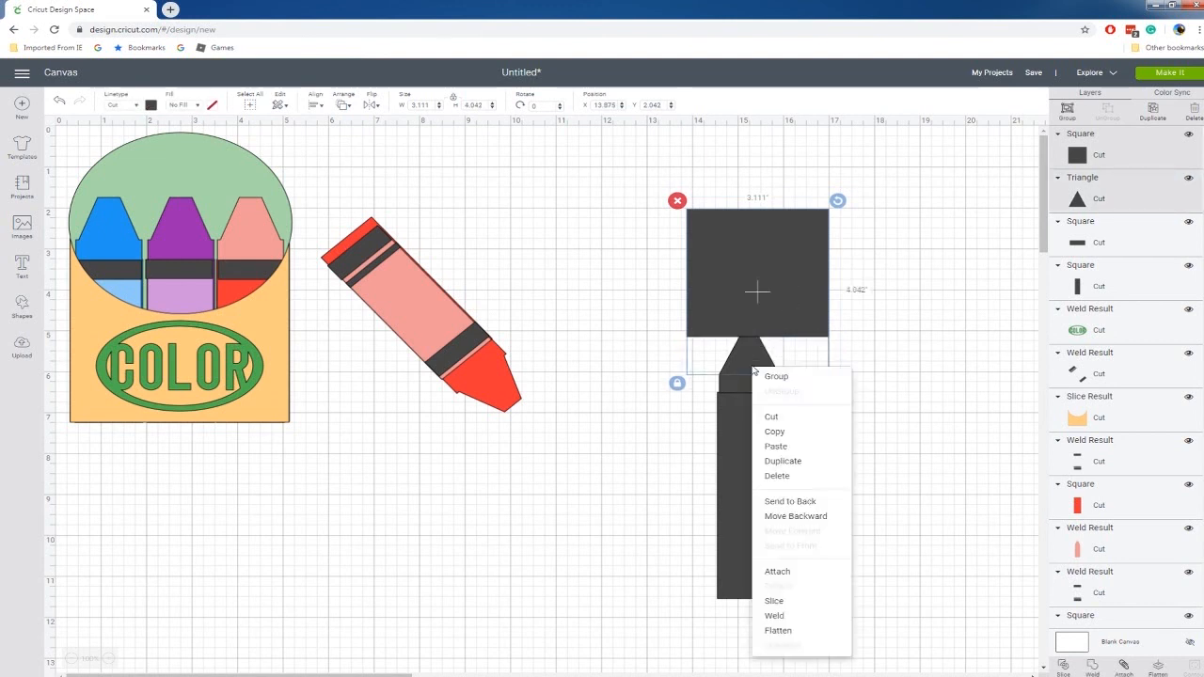
click(779, 602)
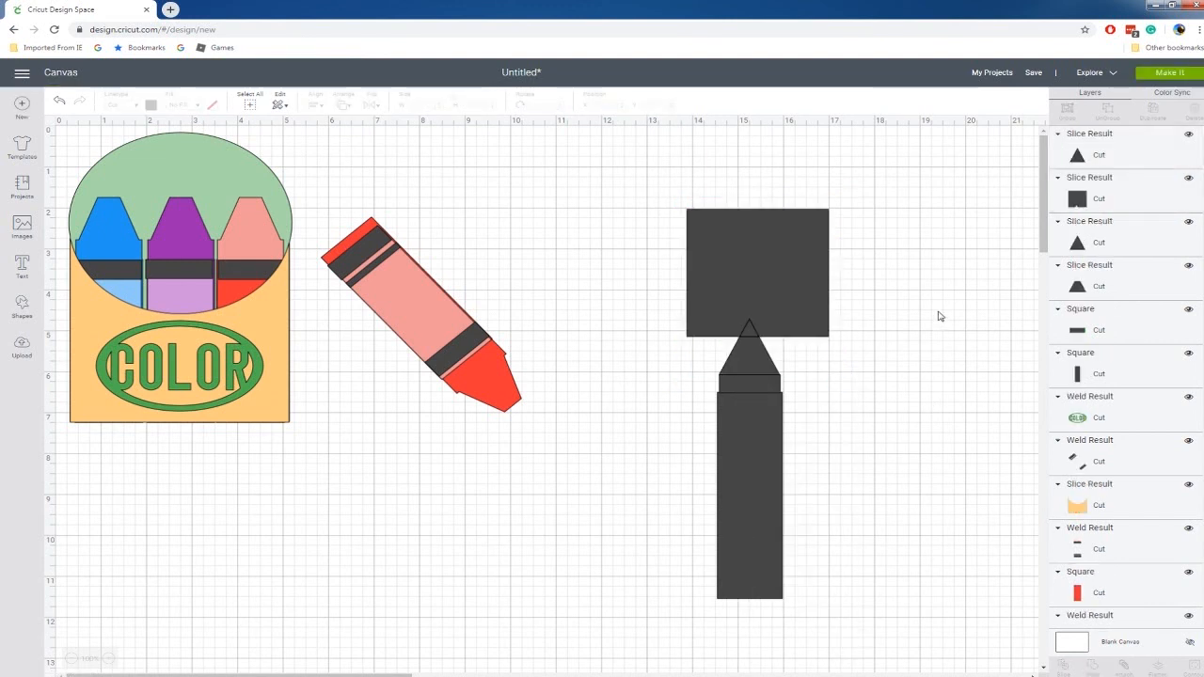
Delete the sliced square and both cut-off triangle points, leaving the flat-topped crayon tip.
click(763, 294)
key(Delete)
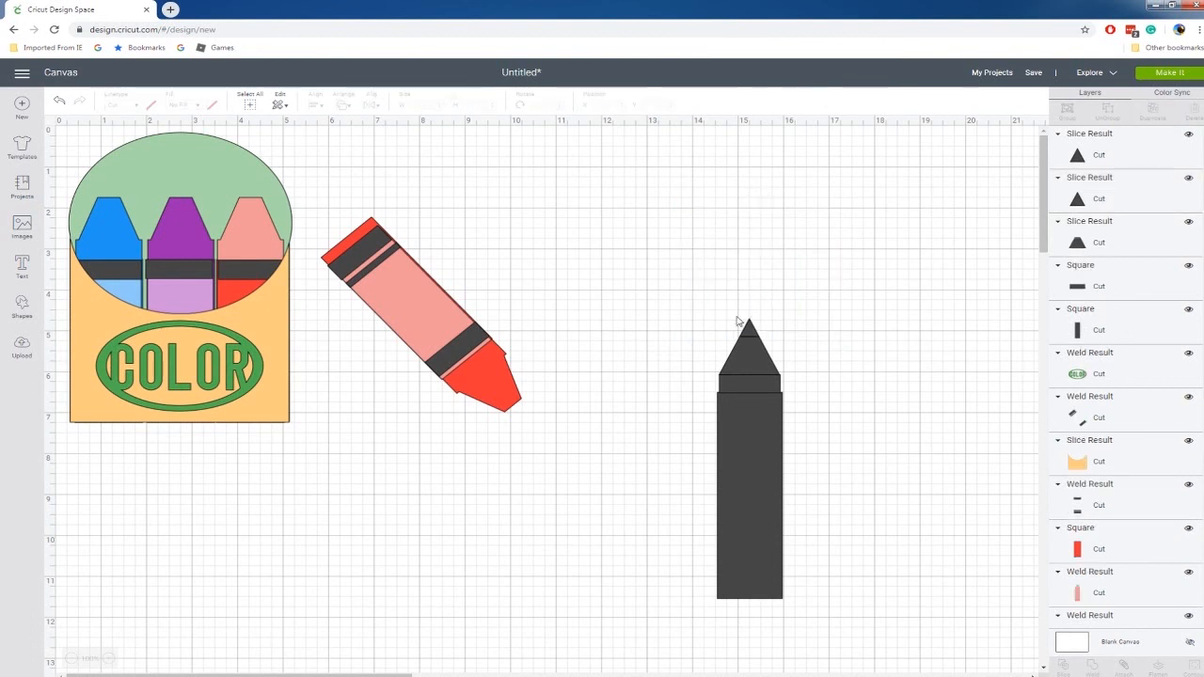
click(757, 334)
key(Delete)
click(757, 334)
key(Delete)
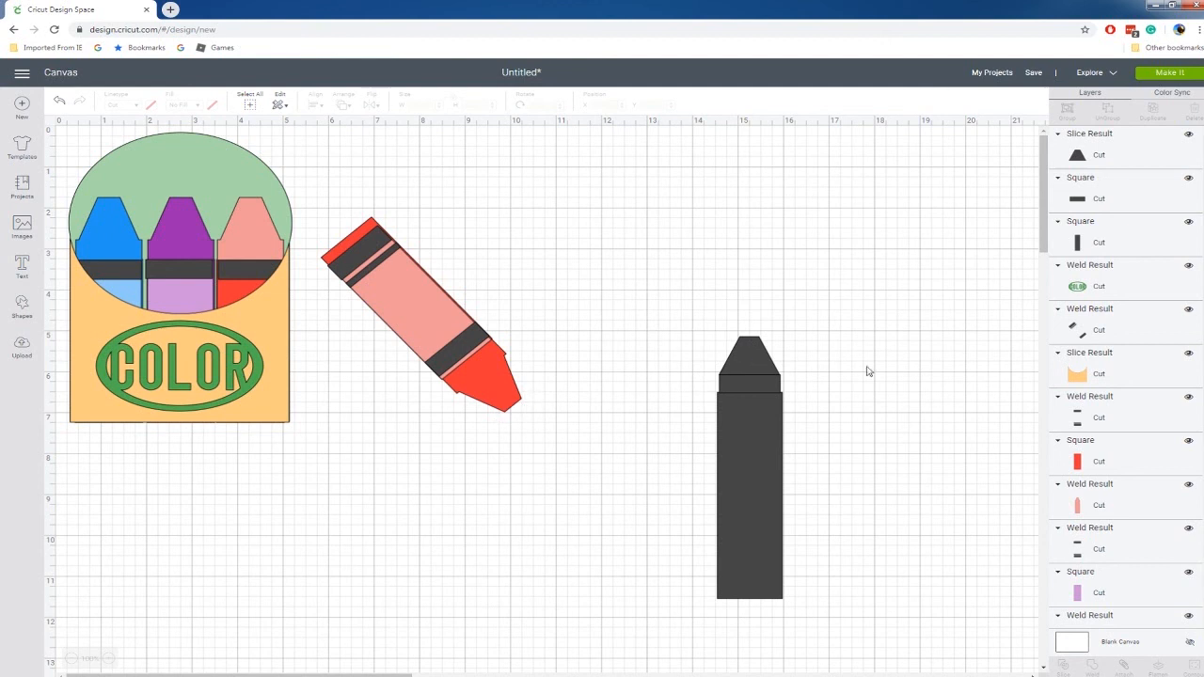
Center the crayon's tip, small rectangle and tall body horizontally on one another.
drag(681, 317, 795, 612)
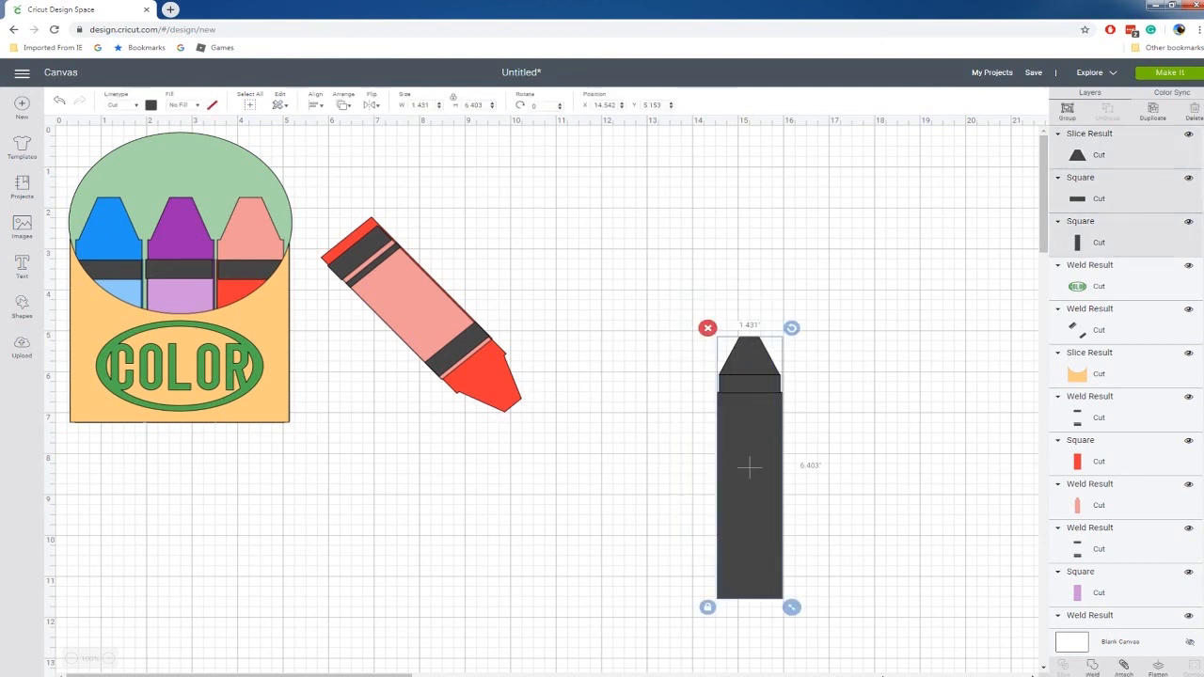
click(315, 104)
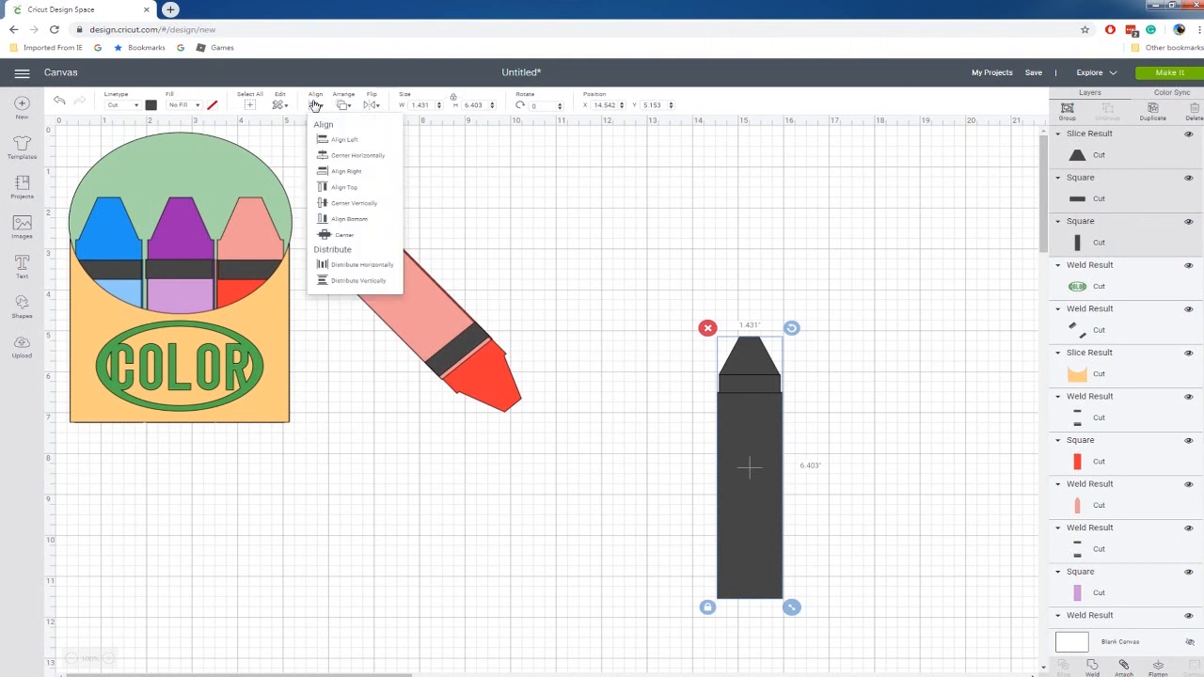
click(345, 161)
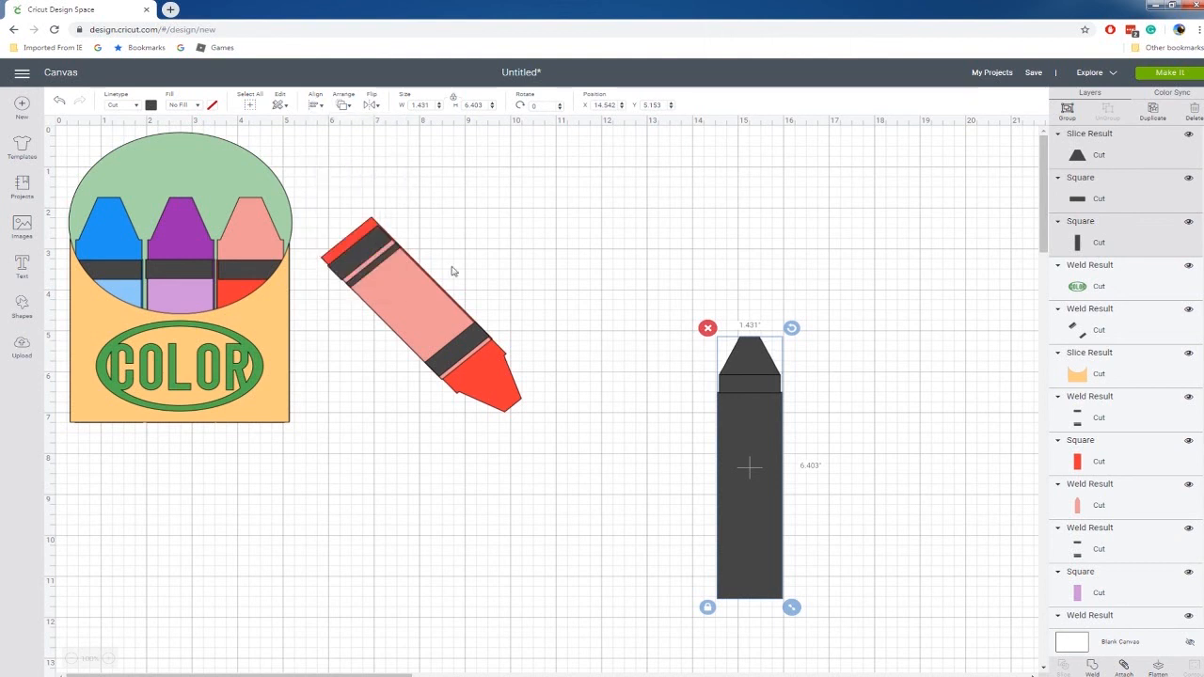
right_click(735, 419)
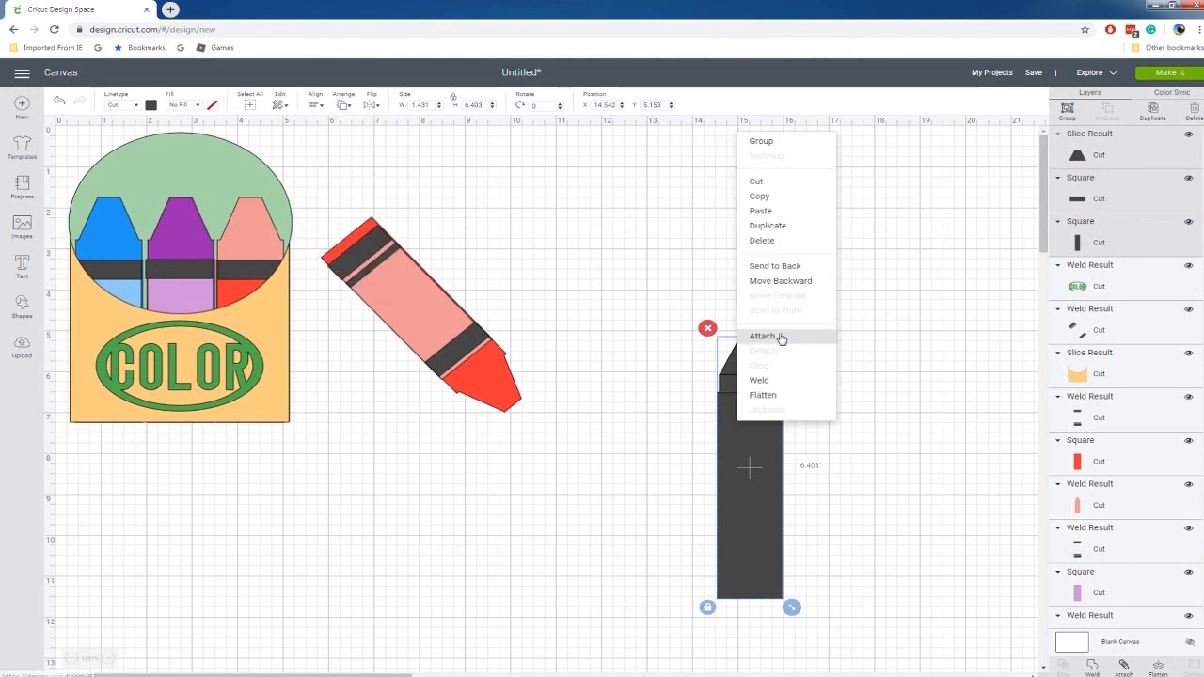
click(769, 444)
Duplicate the crayon's tall body rectangle and place the copy to the left of the crayon.
click(762, 450)
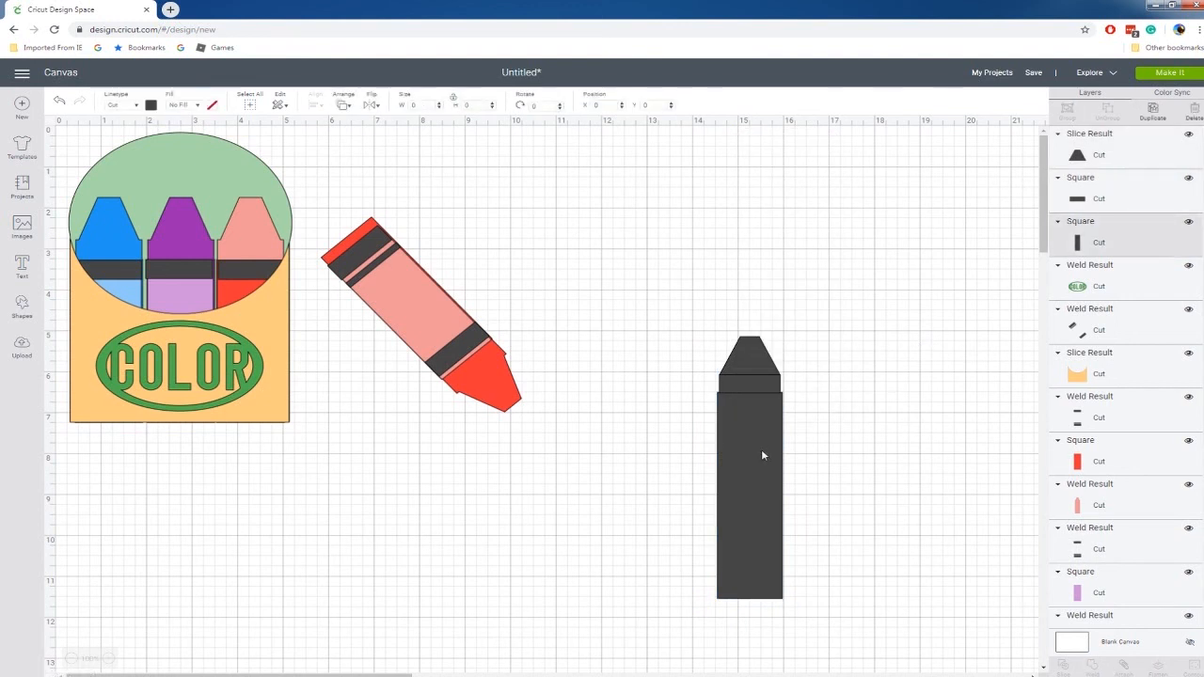
key(ctrl+d)
drag(772, 452, 610, 431)
Weld the crayon's tip, small rectangle and body into one shape.
drag(698, 310, 834, 629)
right_click(760, 562)
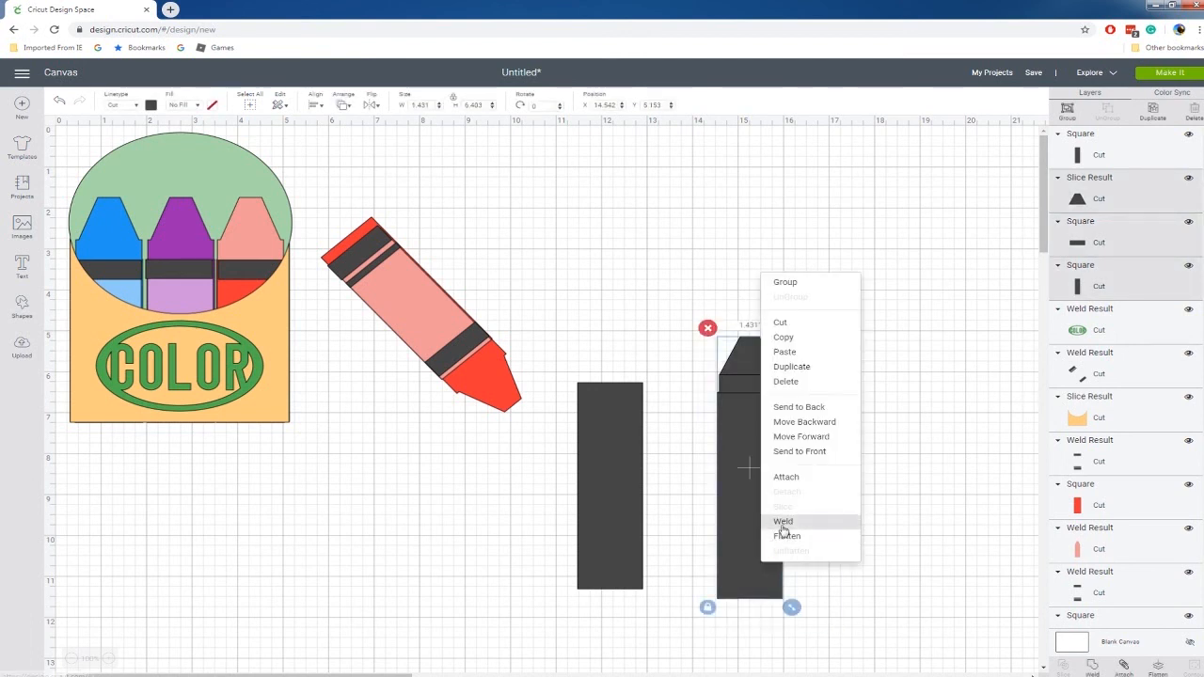
click(776, 523)
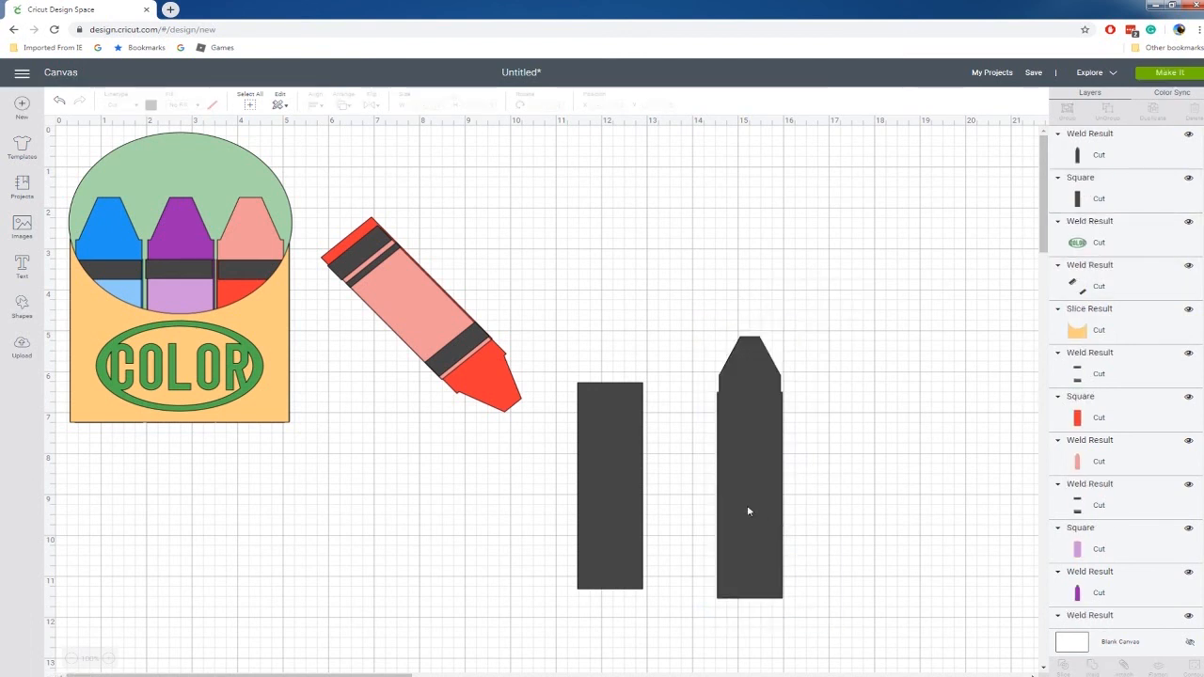
Color the separate rectangle light blue and move it closer to the welded crayon.
click(606, 467)
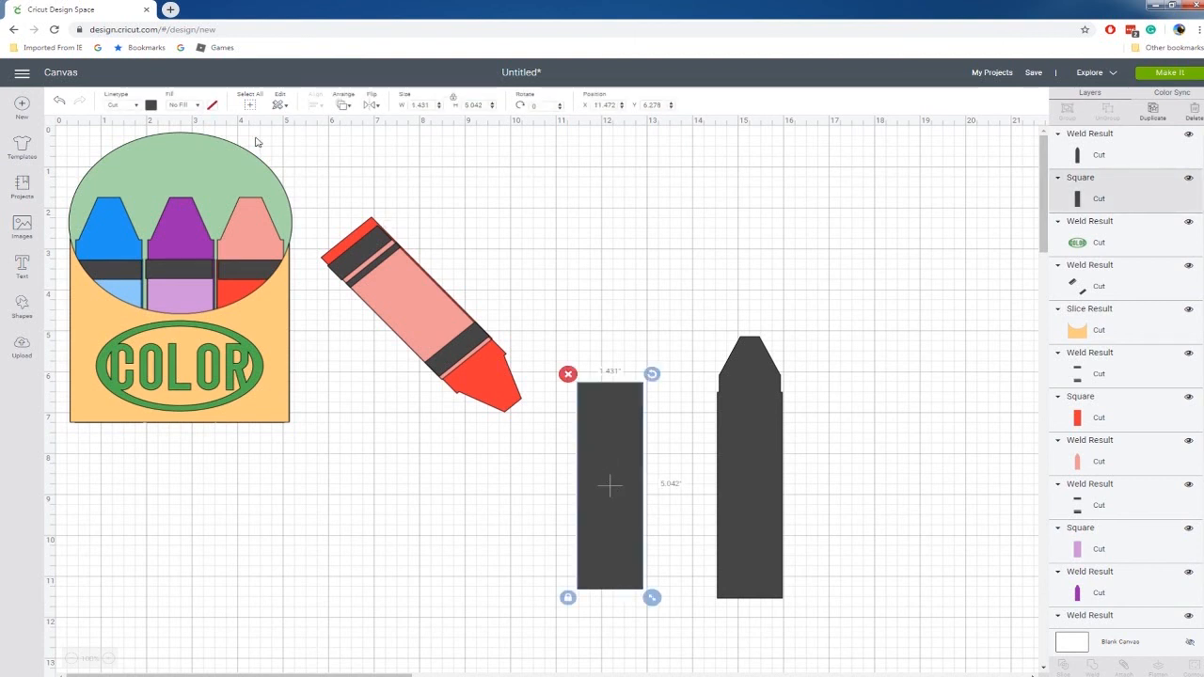
click(153, 106)
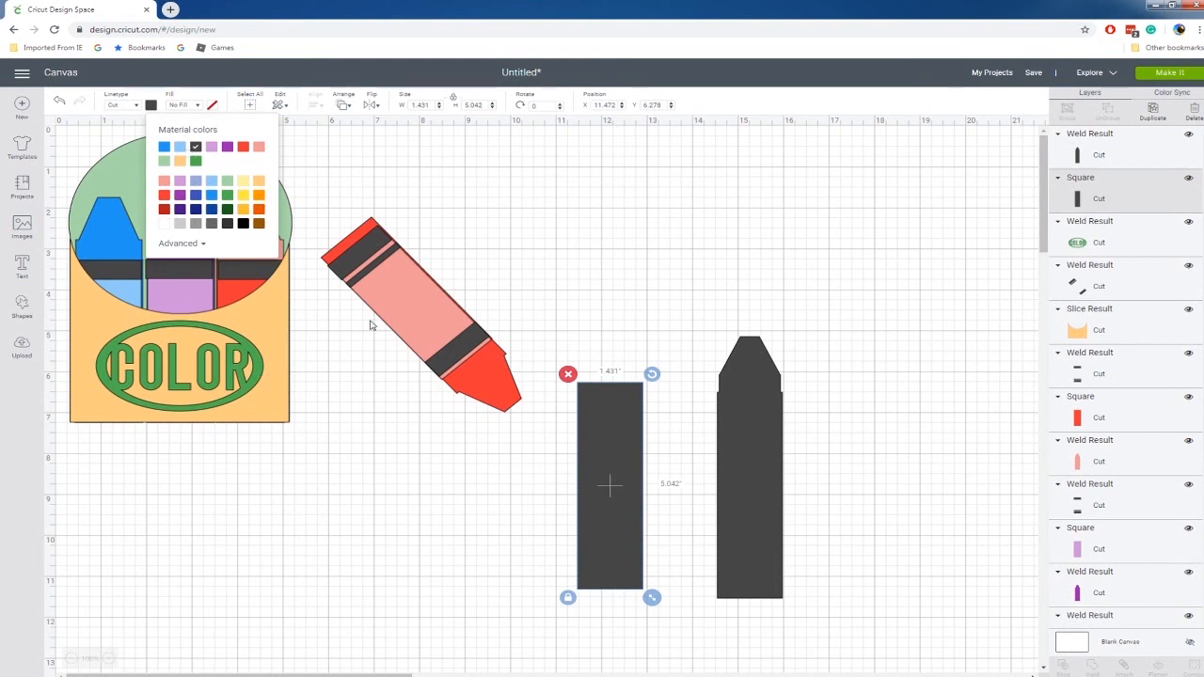
click(180, 147)
click(666, 431)
drag(602, 508, 642, 484)
Send the welded crayon shape to the back.
right_click(756, 476)
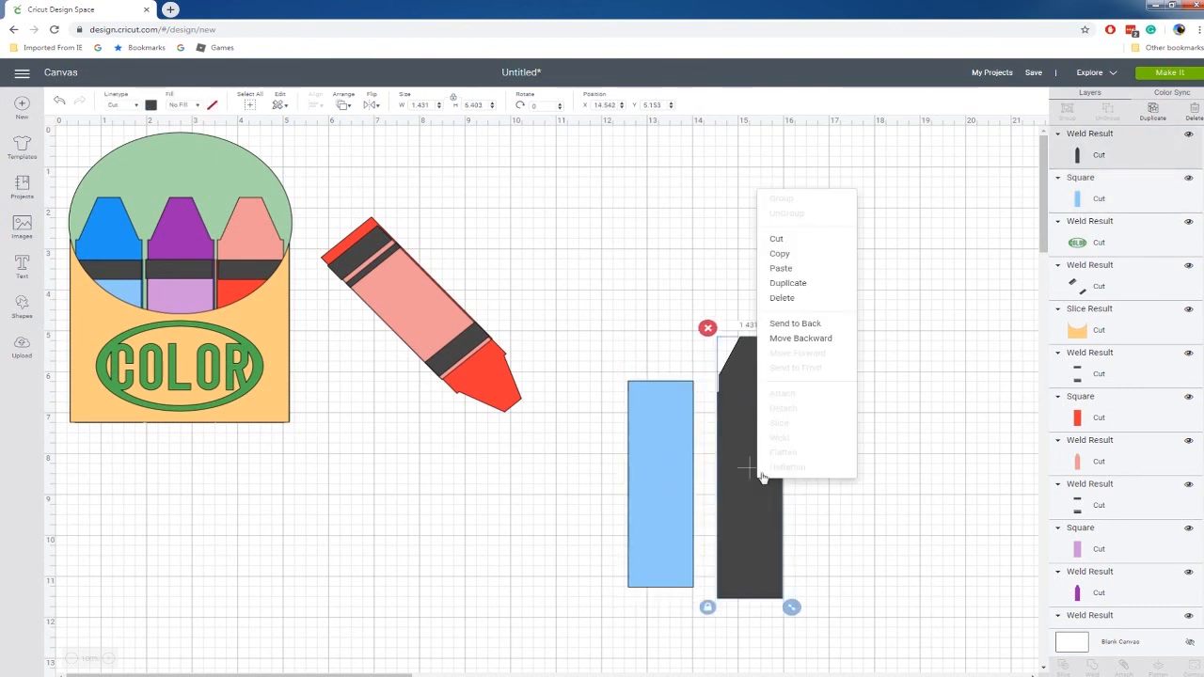
click(804, 329)
click(607, 403)
Place the light blue rectangle over the crayon's body and shorten it to leave a dark strip at the base.
drag(651, 445, 740, 460)
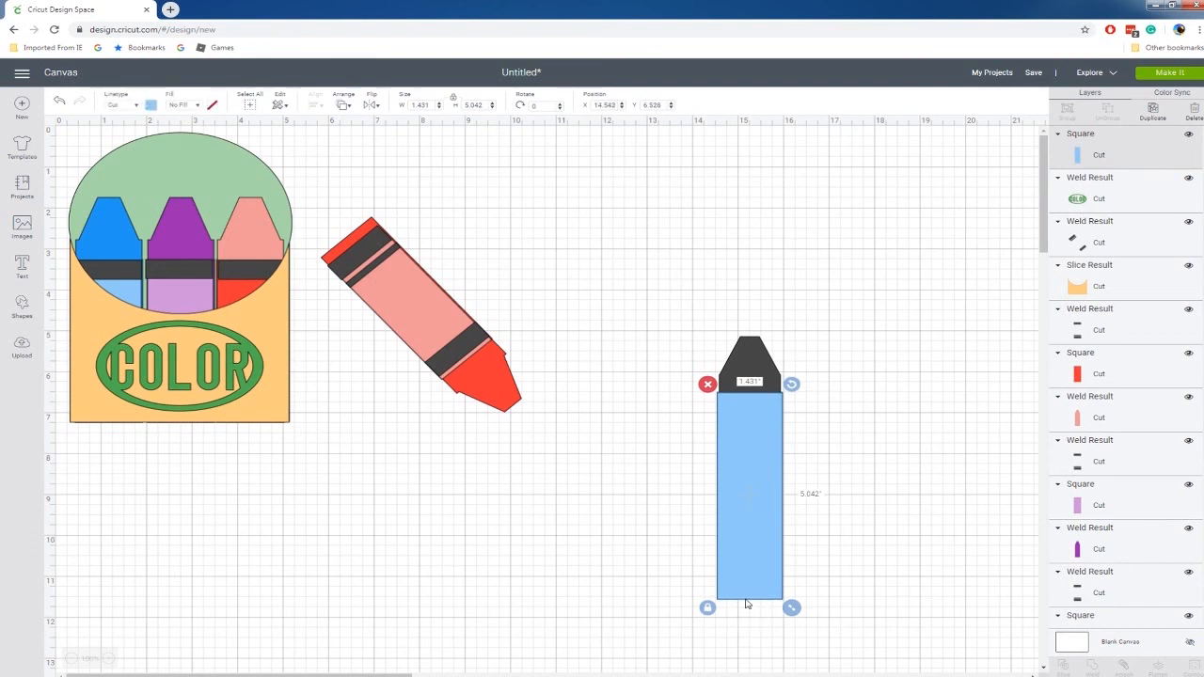
drag(792, 609, 795, 599)
click(830, 577)
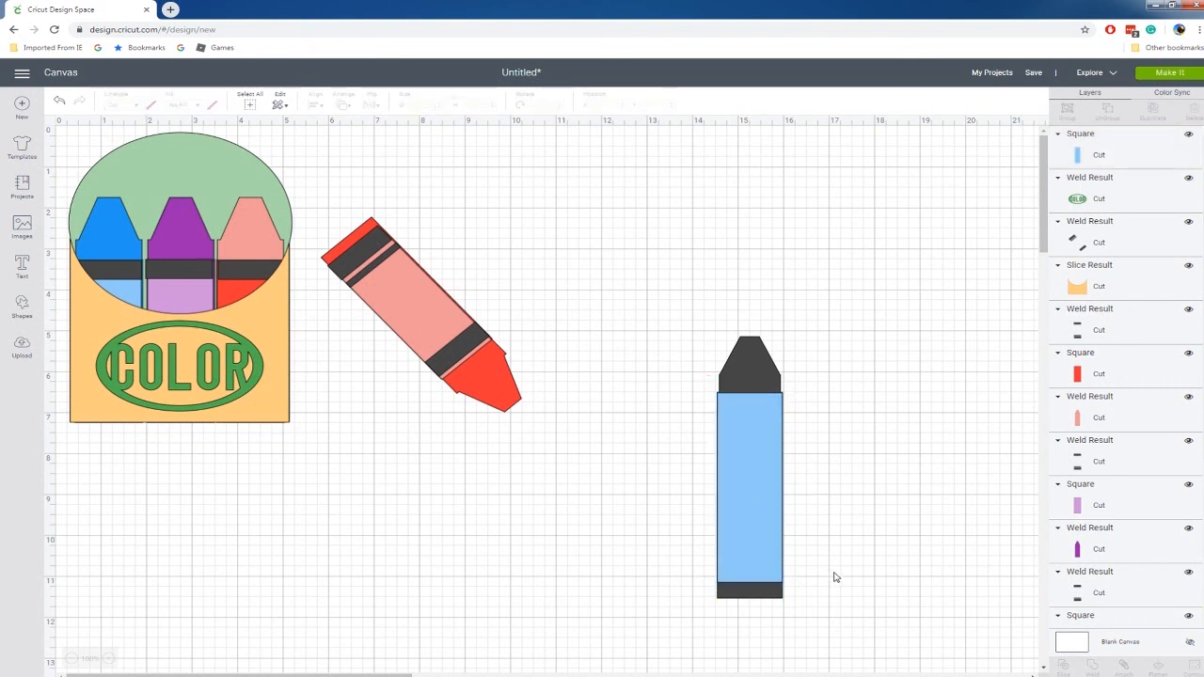
Fine-tune the light blue rectangle's vertical position on the crayon so it meets the tip and leaves a dark strip at the base.
drag(738, 490, 738, 501)
key(Up)
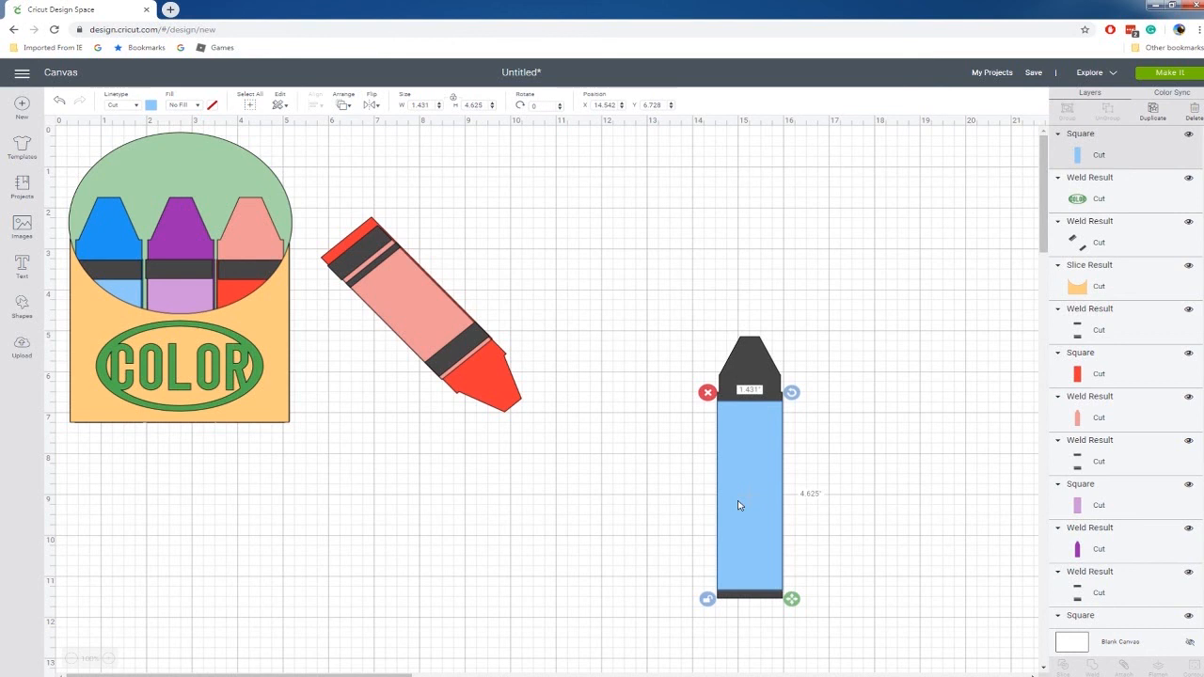
click(696, 396)
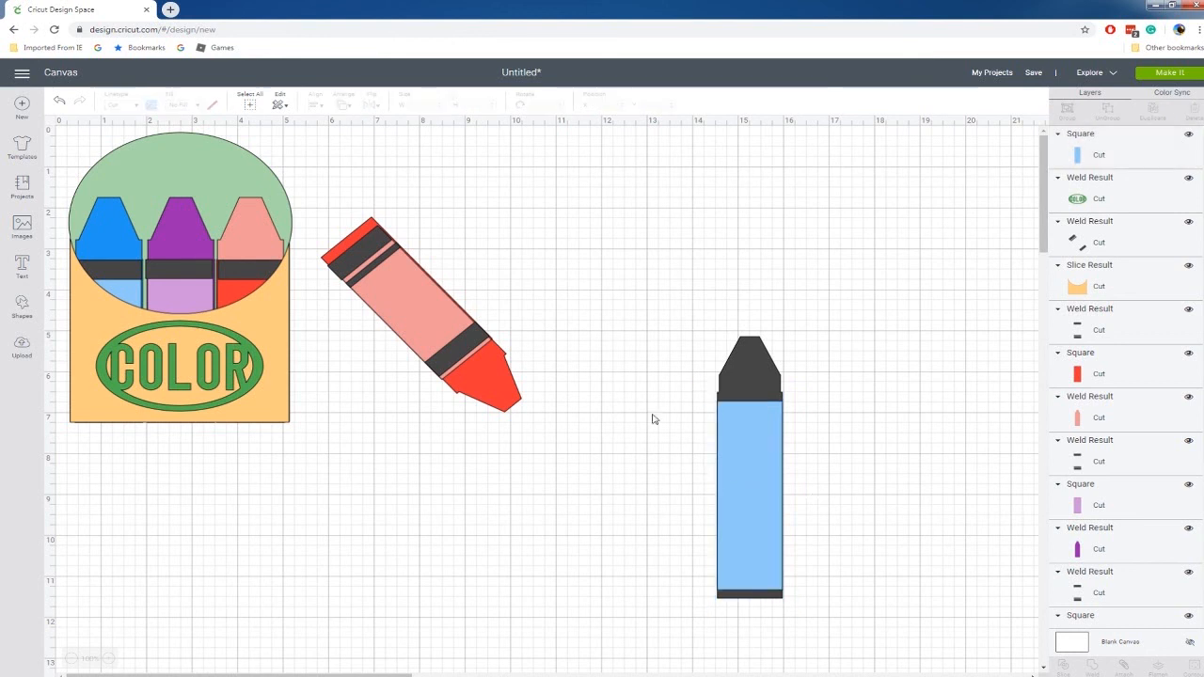
click(768, 440)
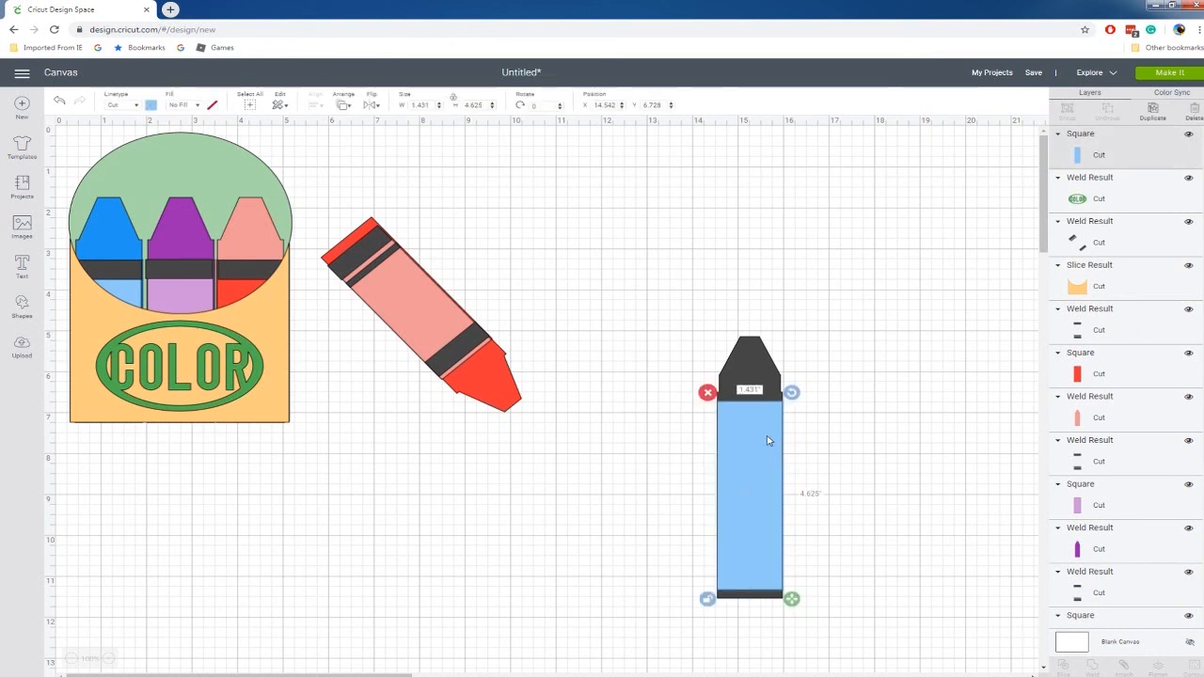
key(Up)
key(Up)
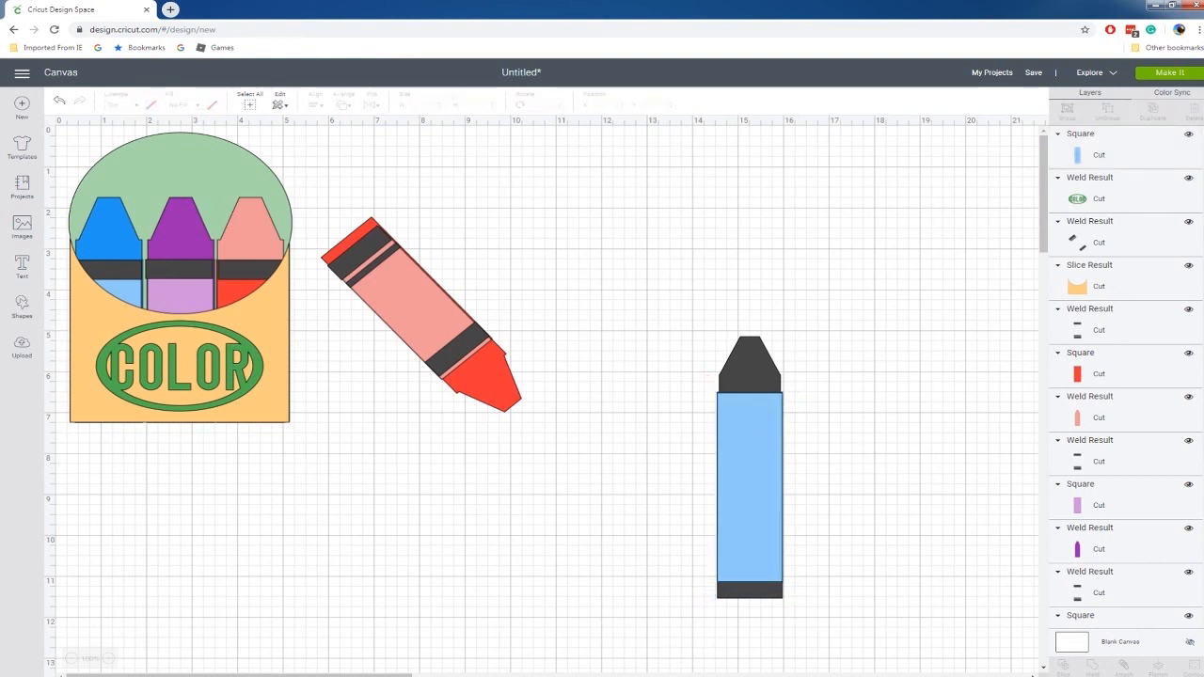
Add a square and reshape it into a thin stripe about 1.444 by 0.153 inches across the lower crayon body.
click(26, 307)
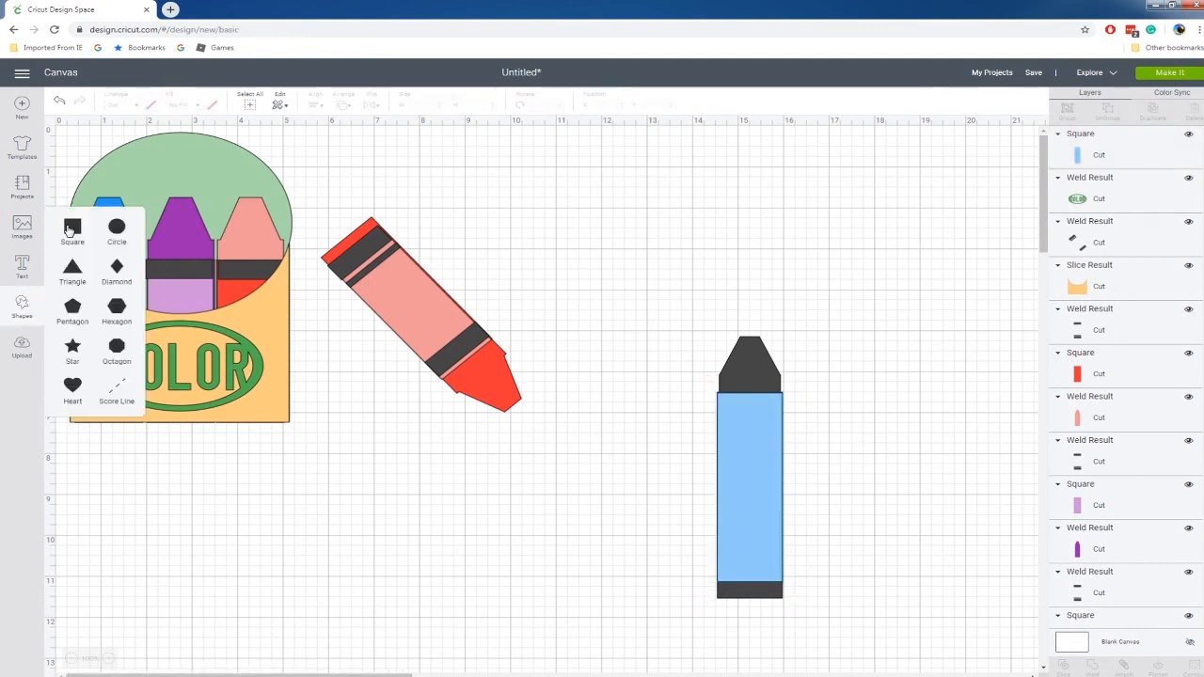
click(73, 228)
drag(266, 310, 663, 468)
drag(525, 469, 616, 552)
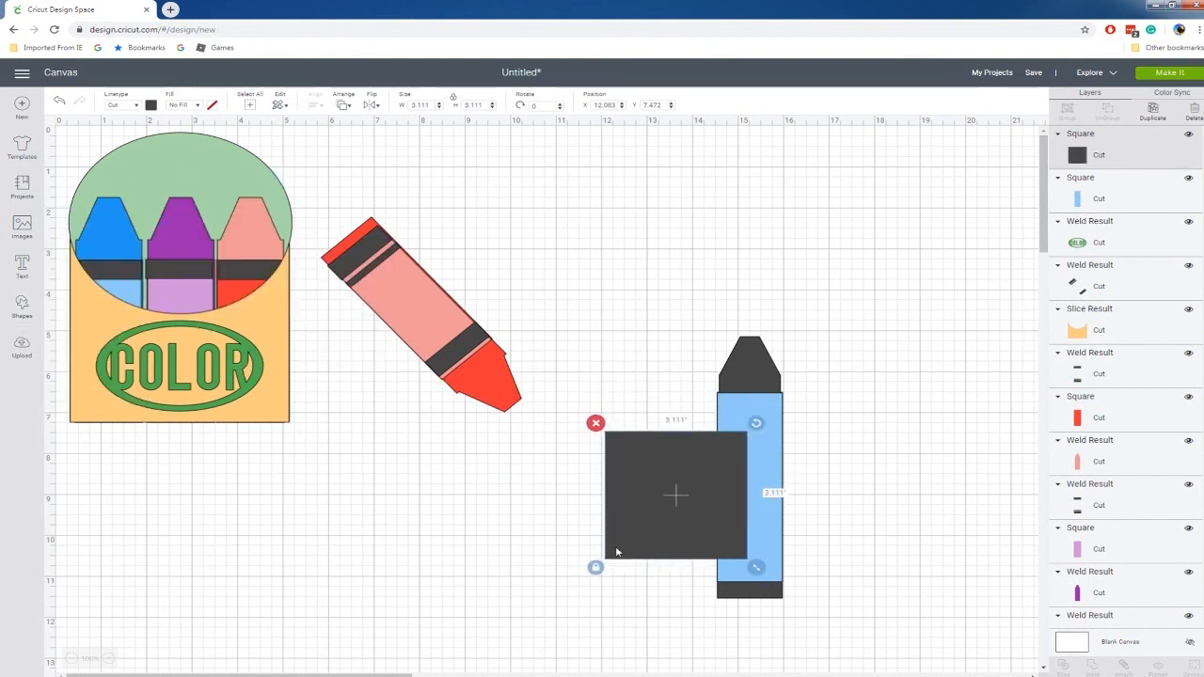
mouse_move(755, 567)
mouse_down()
mouse_move(756, 479)
mouse_move(693, 451)
mouse_move(701, 443)
mouse_move(746, 566)
mouse_move(768, 581)
mouse_move(771, 572)
mouse_up()
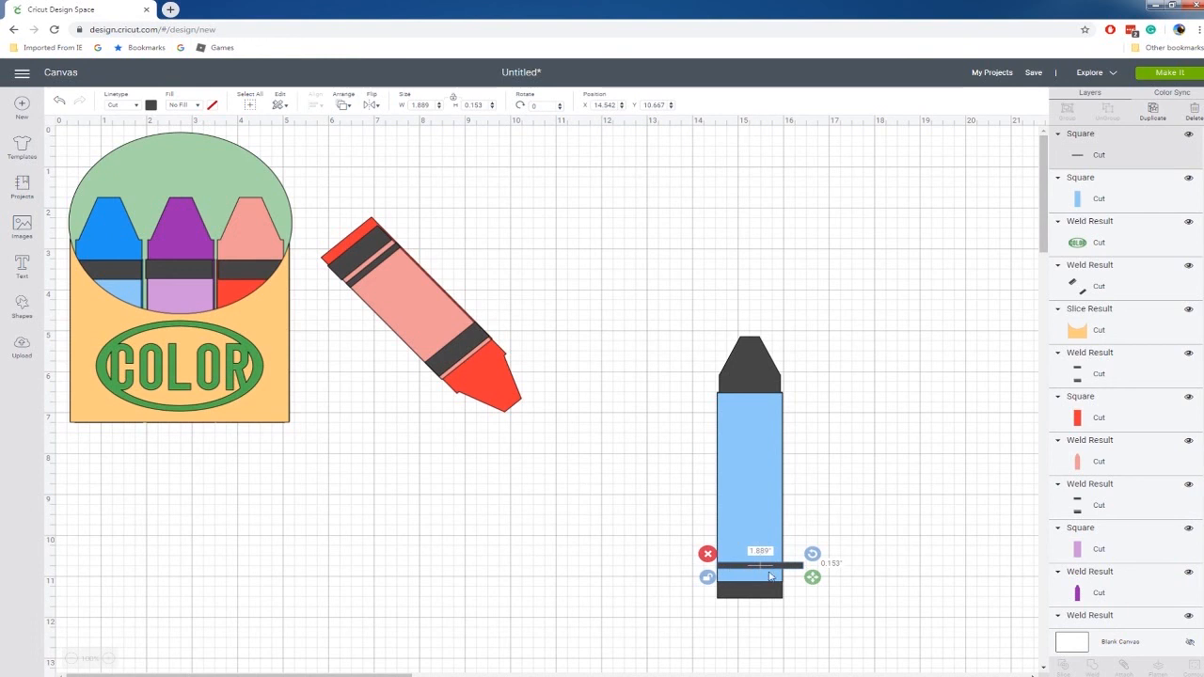
drag(812, 576, 798, 580)
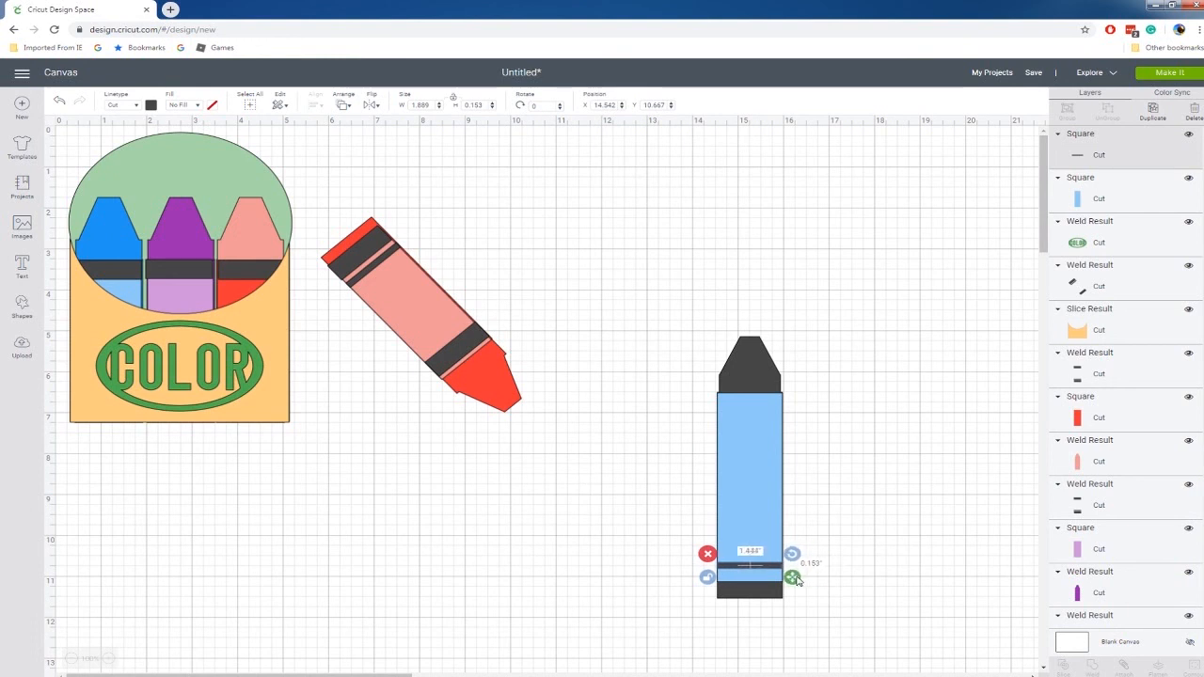
Make two copies of the stripe, placing one just above the original and the other near the top of the crayon body.
key(ctrl+v)
drag(797, 587, 779, 407)
key(ctrl+c)
key(ctrl+v)
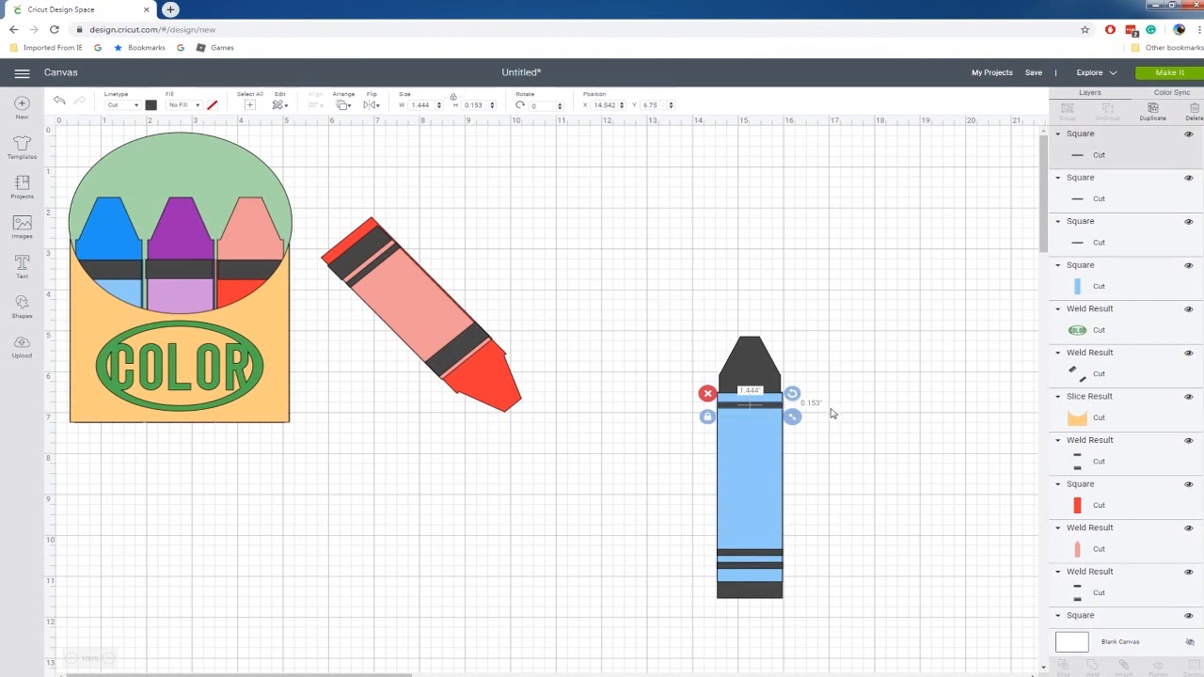
click(830, 411)
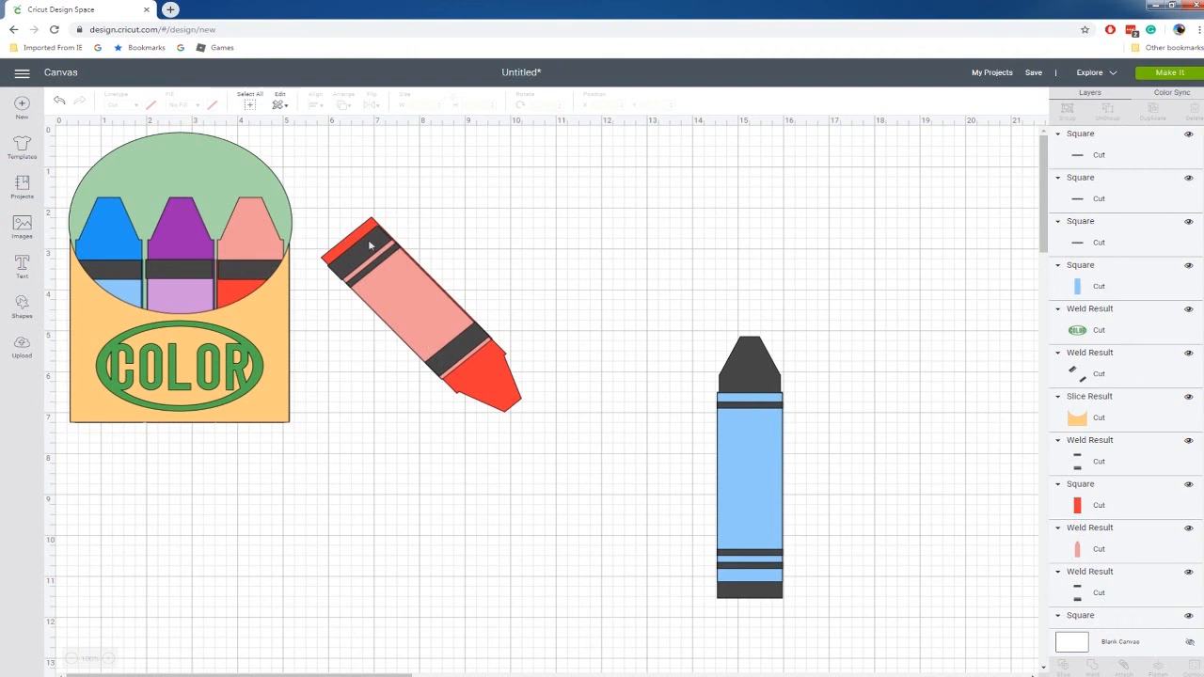
Color the welded crayon base shape light orange.
click(750, 350)
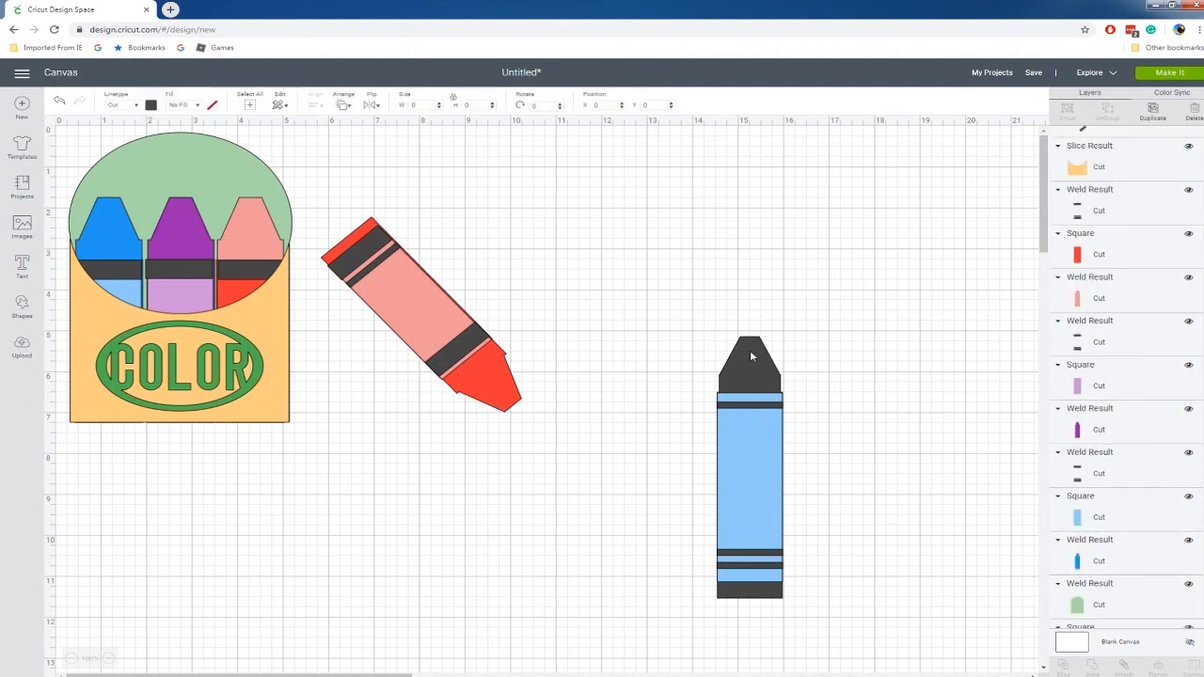
click(152, 105)
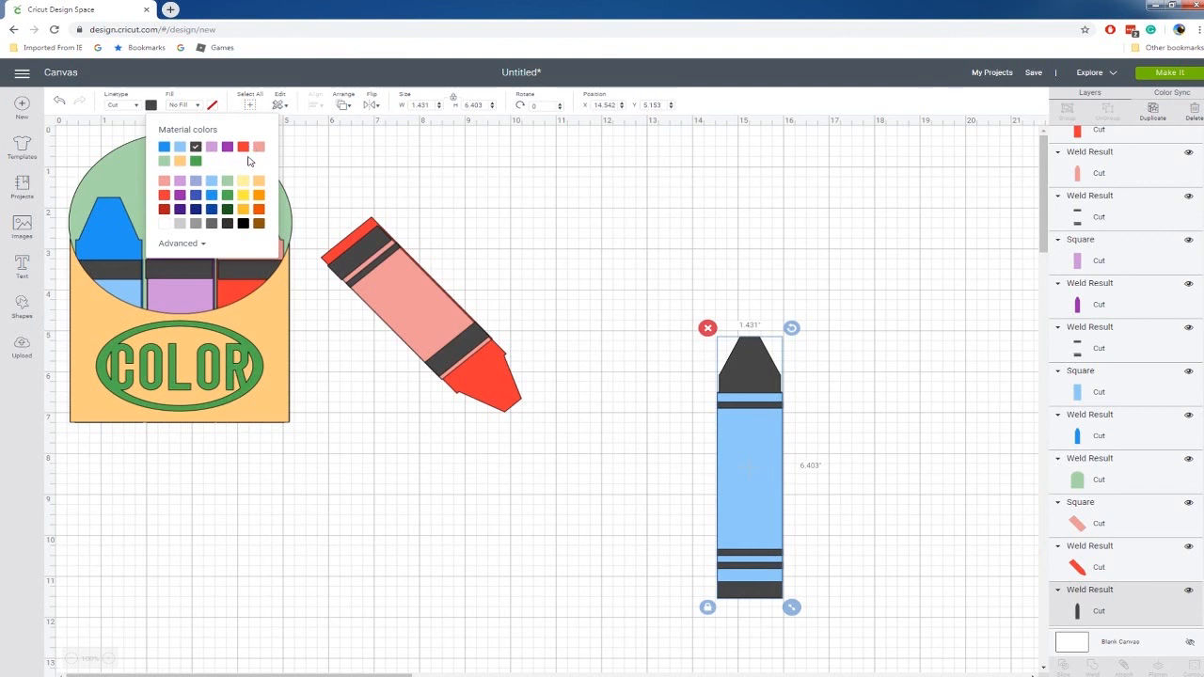
click(260, 184)
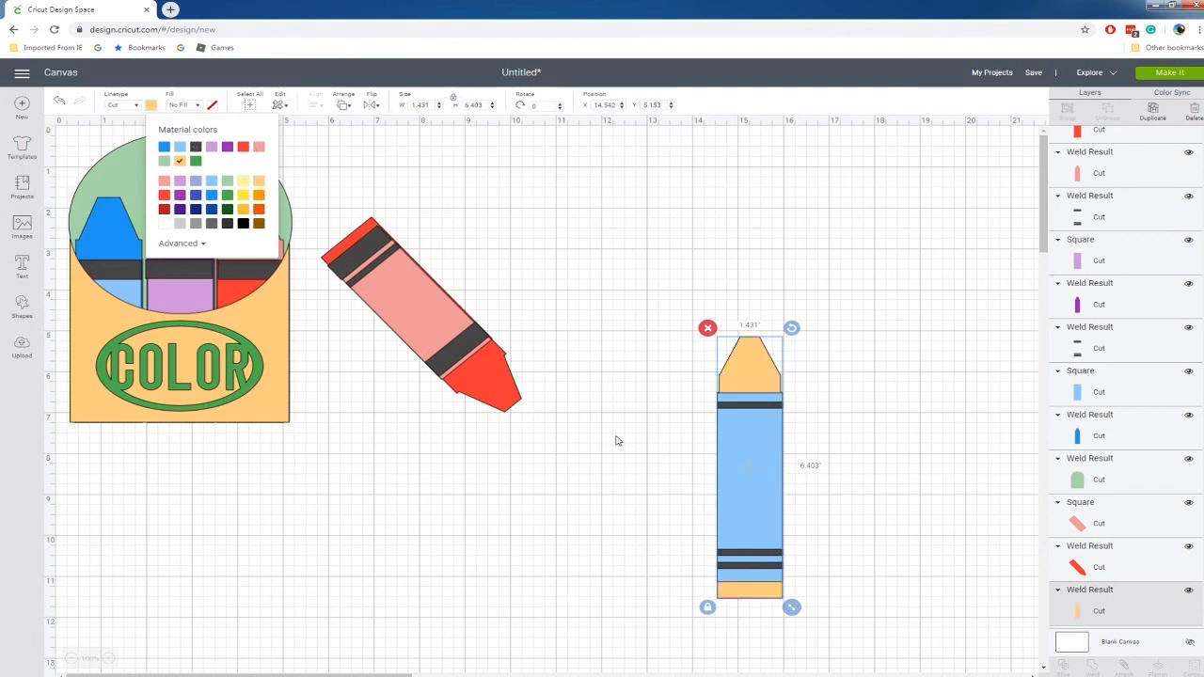
click(611, 387)
Color the crayon's light blue body rectangle orange.
click(765, 508)
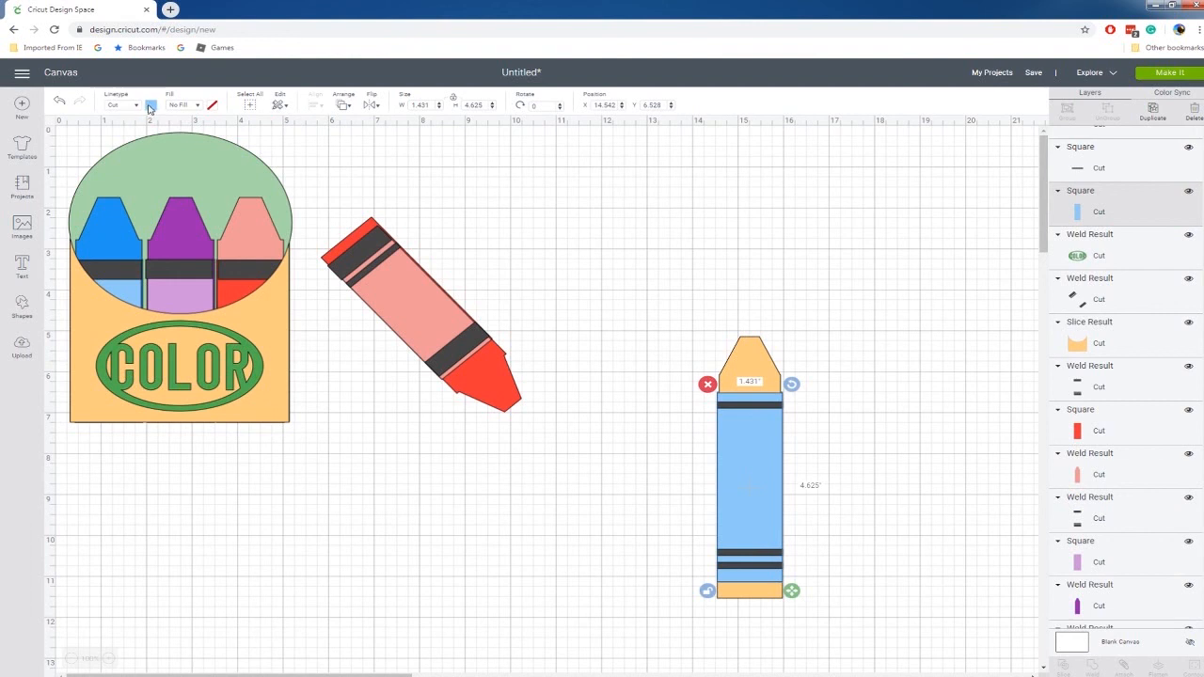
click(150, 104)
click(259, 196)
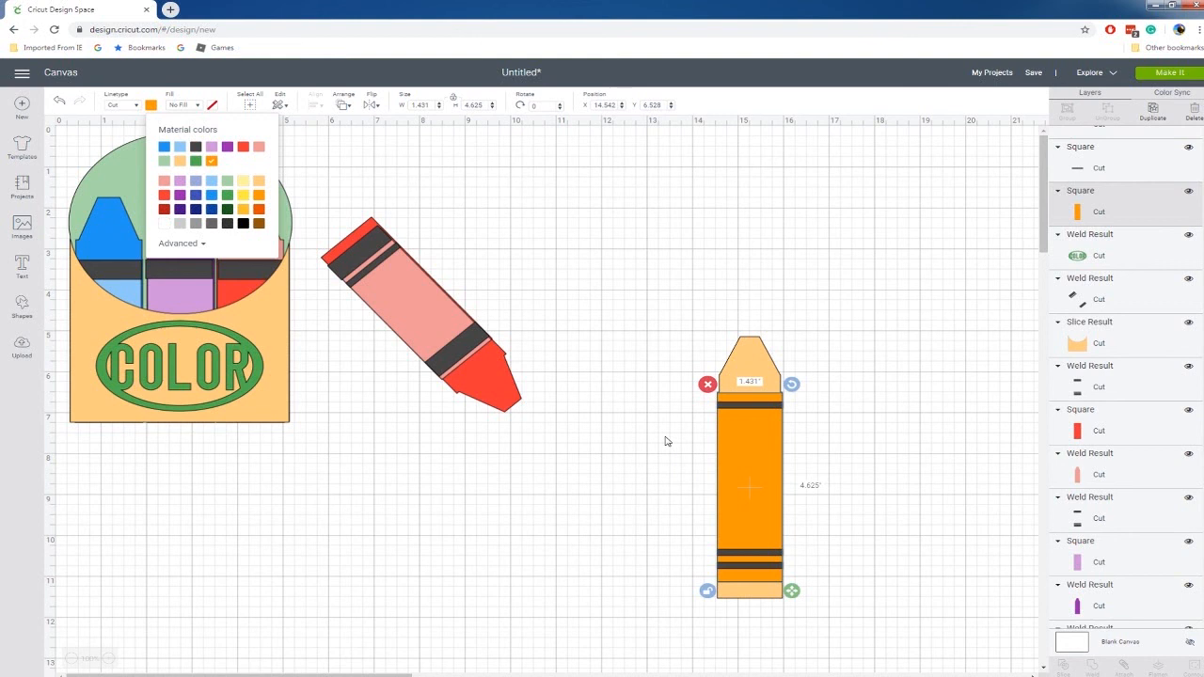
click(653, 326)
Move the whole orange crayon with its stripes below the tilted red crayon.
mouse_move(647, 306)
mouse_down()
mouse_move(814, 633)
mouse_move(835, 643)
mouse_up()
drag(775, 572, 386, 584)
right_click(385, 584)
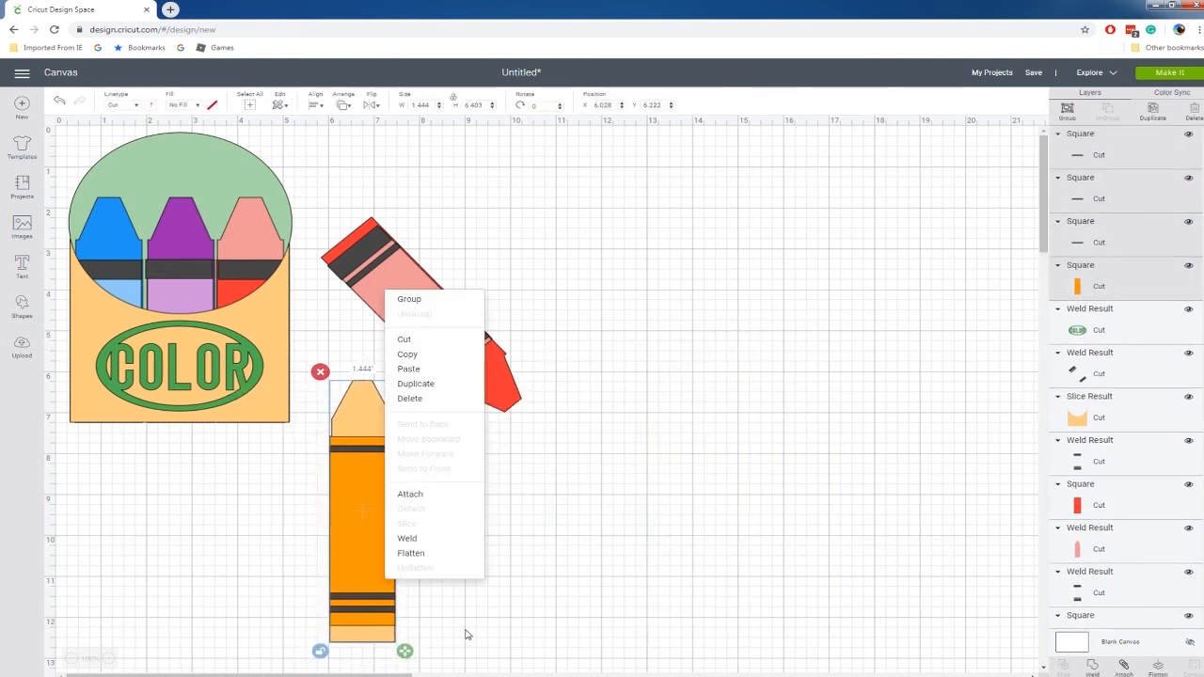
click(465, 635)
drag(313, 367, 408, 658)
click(456, 646)
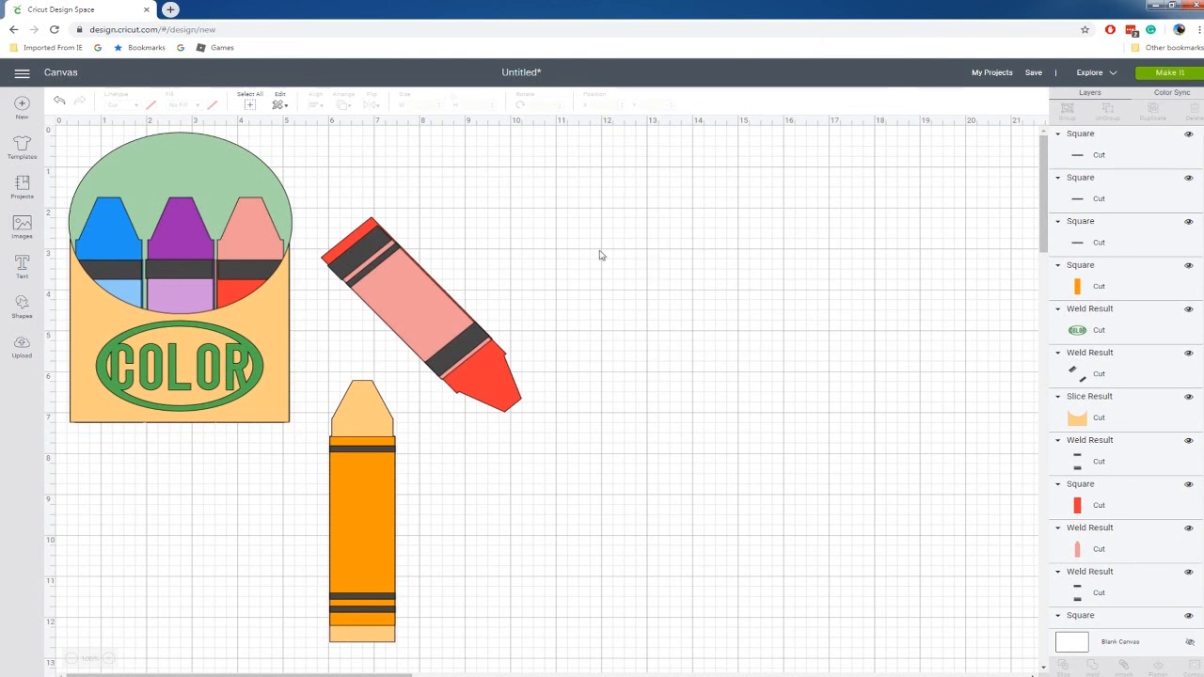
Add a square in the empty canvas area and resize it, with proportions unlocked, to about 4.375 by 5.111 inches.
click(21, 307)
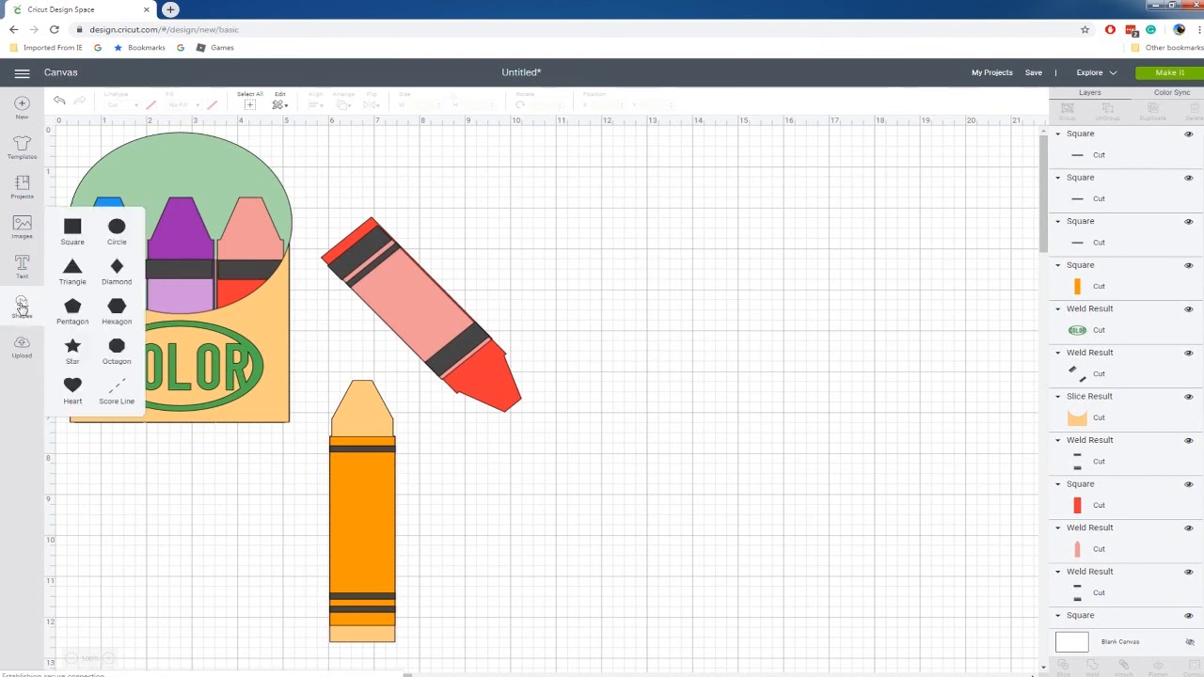
click(75, 233)
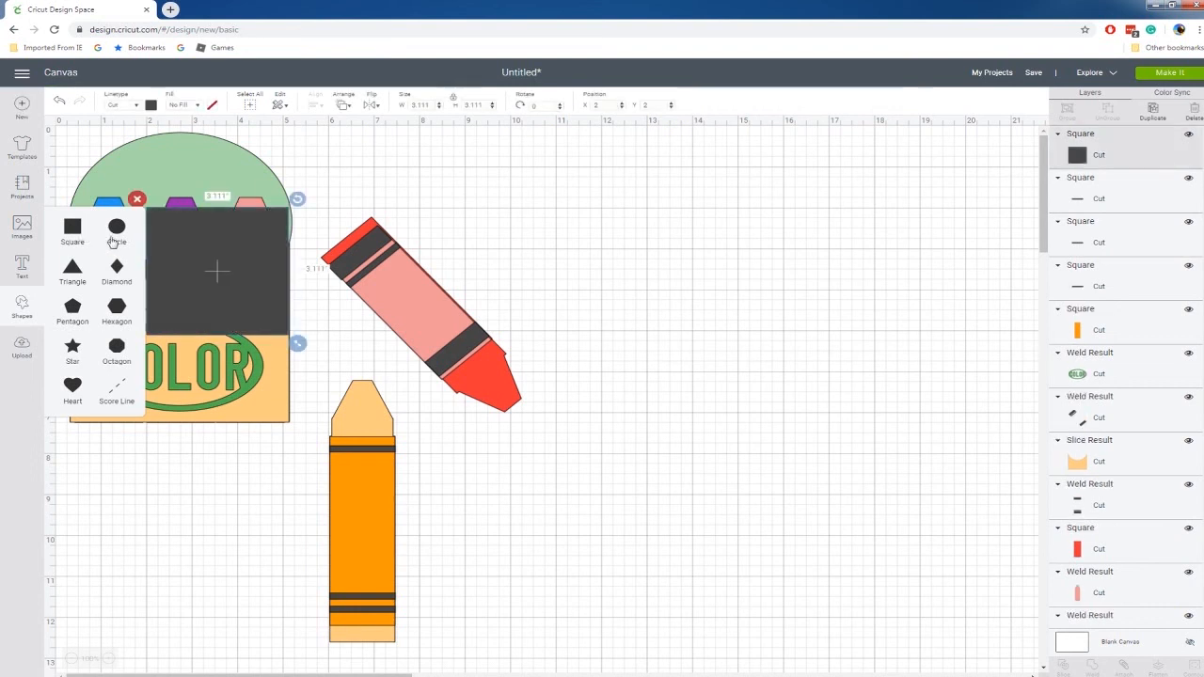
drag(238, 267, 750, 427)
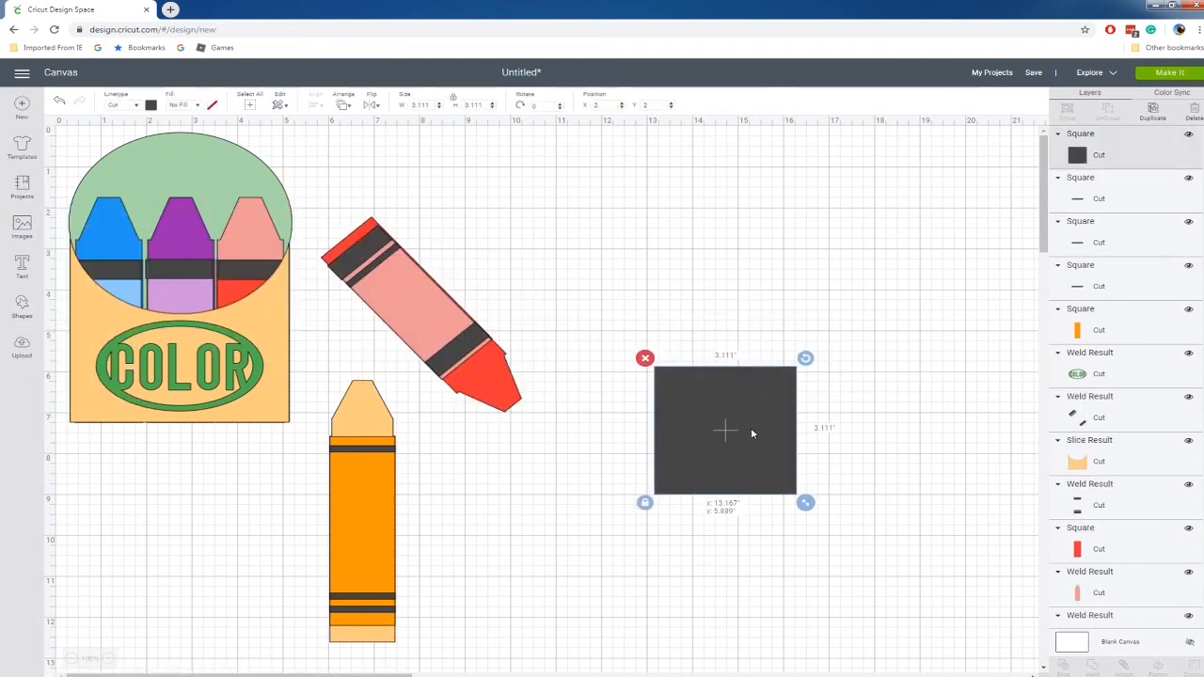
drag(809, 500, 833, 618)
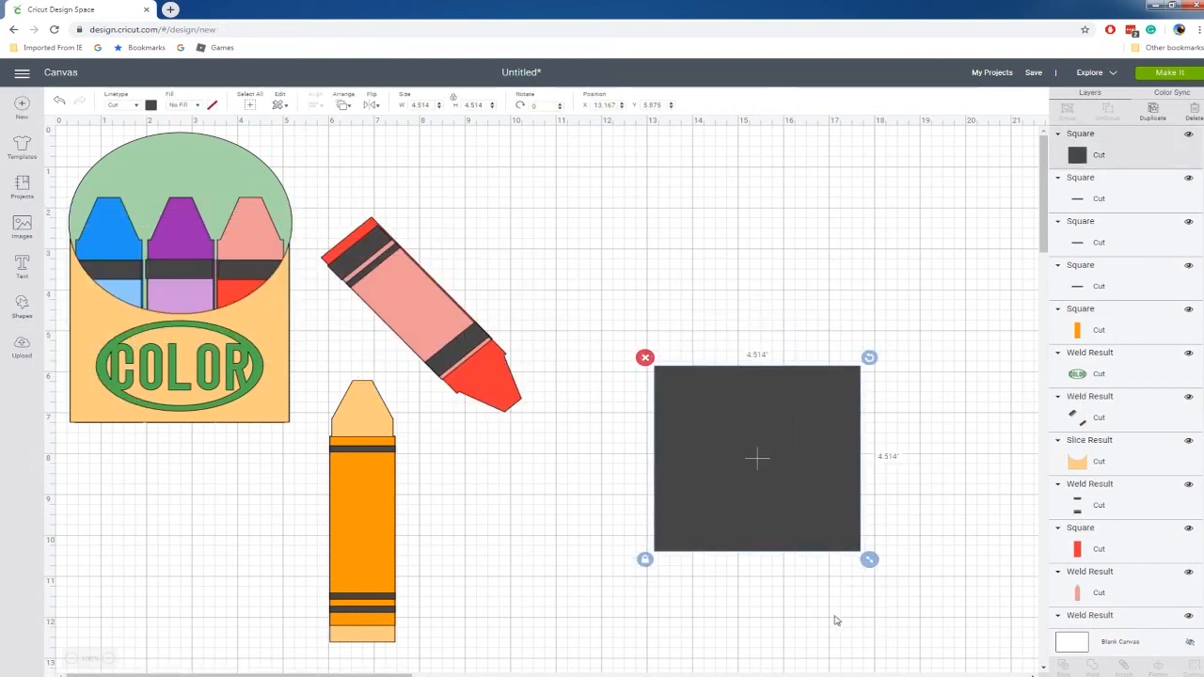
click(645, 559)
drag(869, 559, 862, 589)
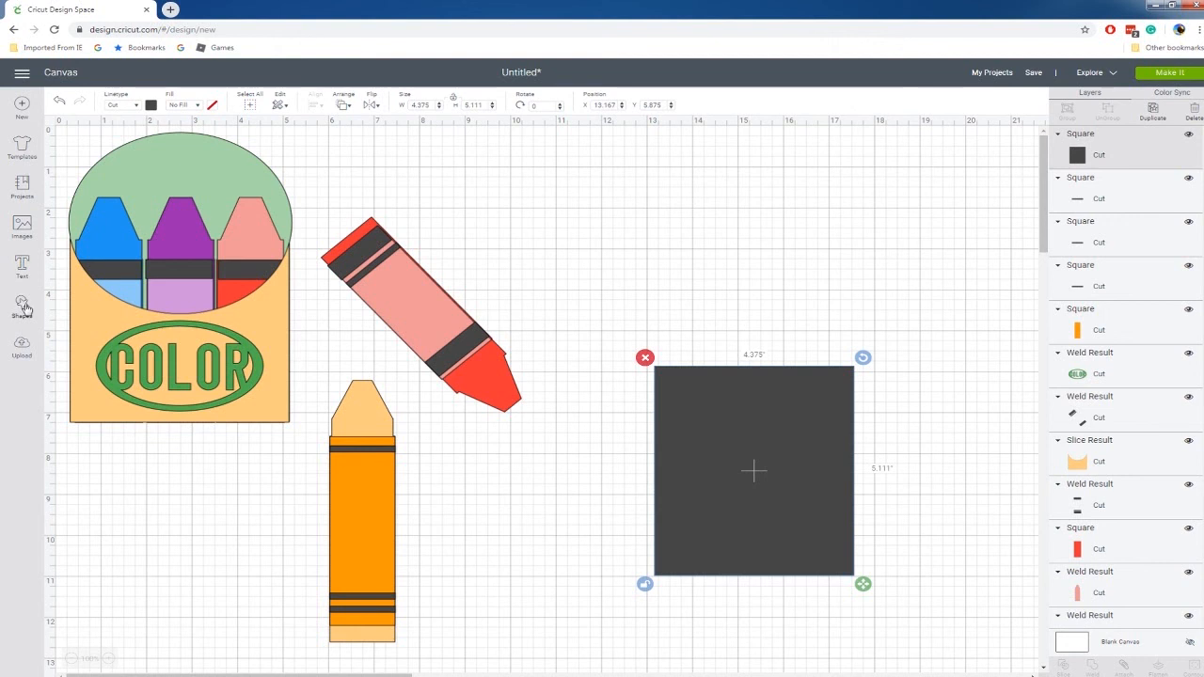
Add a circle over the square's top edge and reshape it into an oval about 4.389 inches wide and 3.194 inches high.
click(22, 306)
click(114, 232)
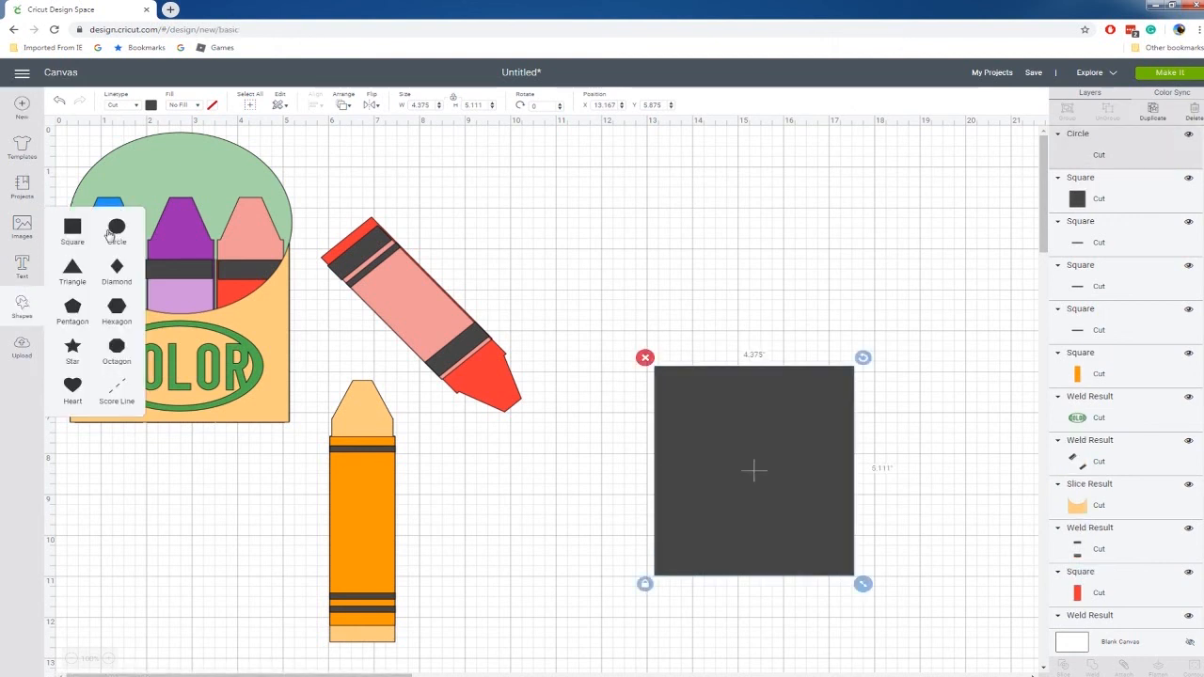
drag(241, 281, 736, 351)
drag(815, 436, 856, 480)
click(643, 481)
drag(855, 480, 863, 442)
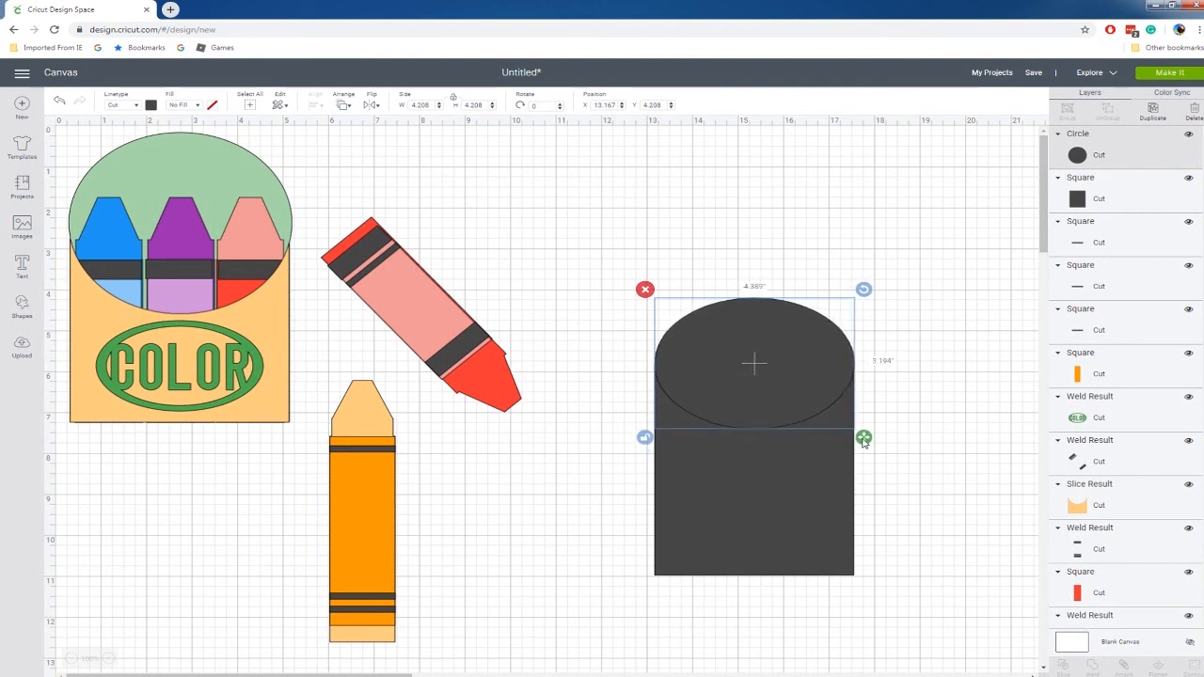
click(604, 251)
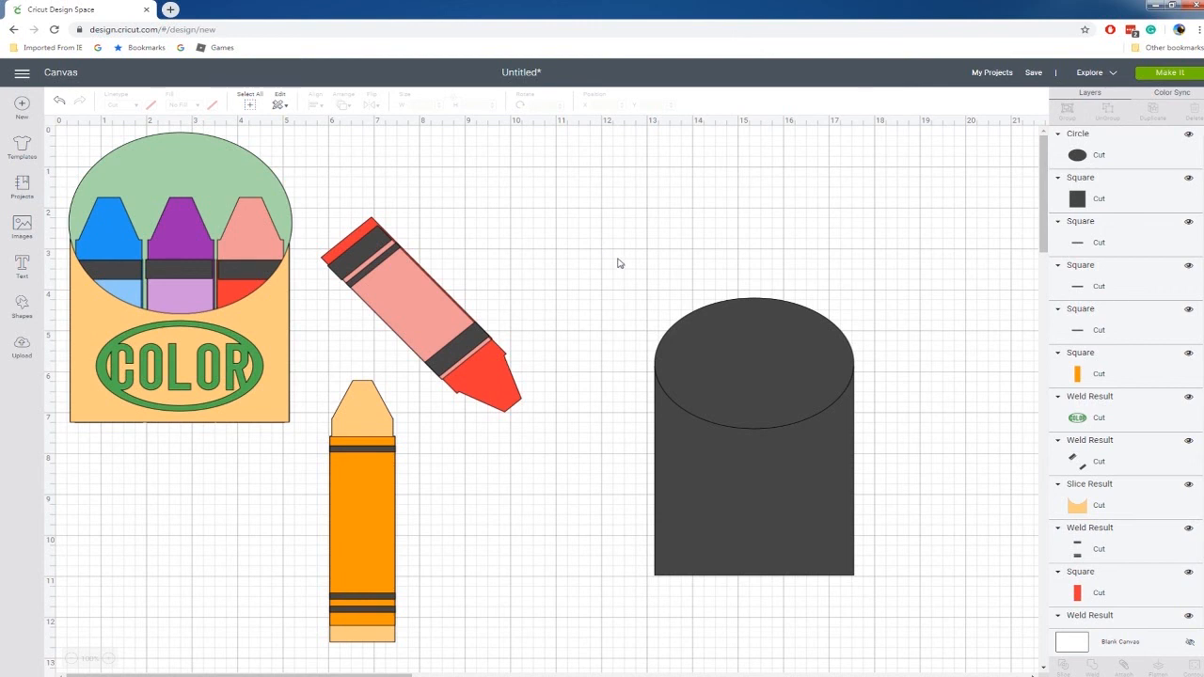
Duplicate the oval and square together and move the copy beside the sample crayon box.
drag(718, 408, 922, 599)
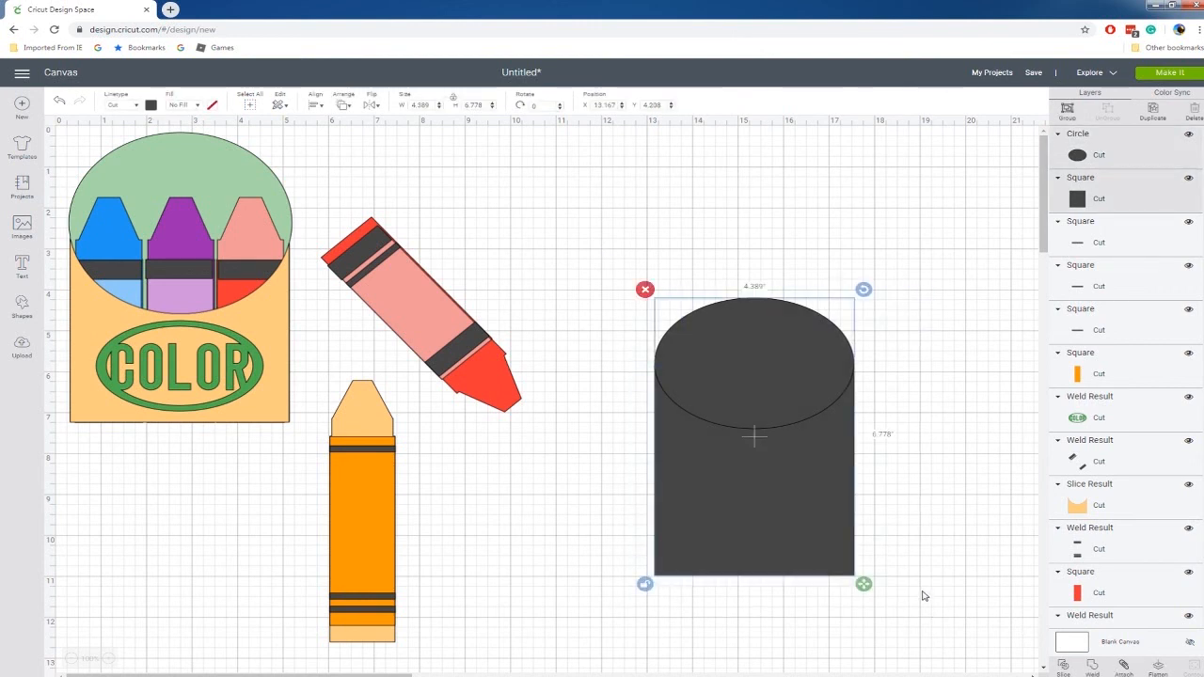
key(ctrl+d)
drag(807, 517, 532, 336)
Align the original oval and square with each other and weld them into one rounded-top shape.
click(898, 299)
drag(892, 324, 632, 595)
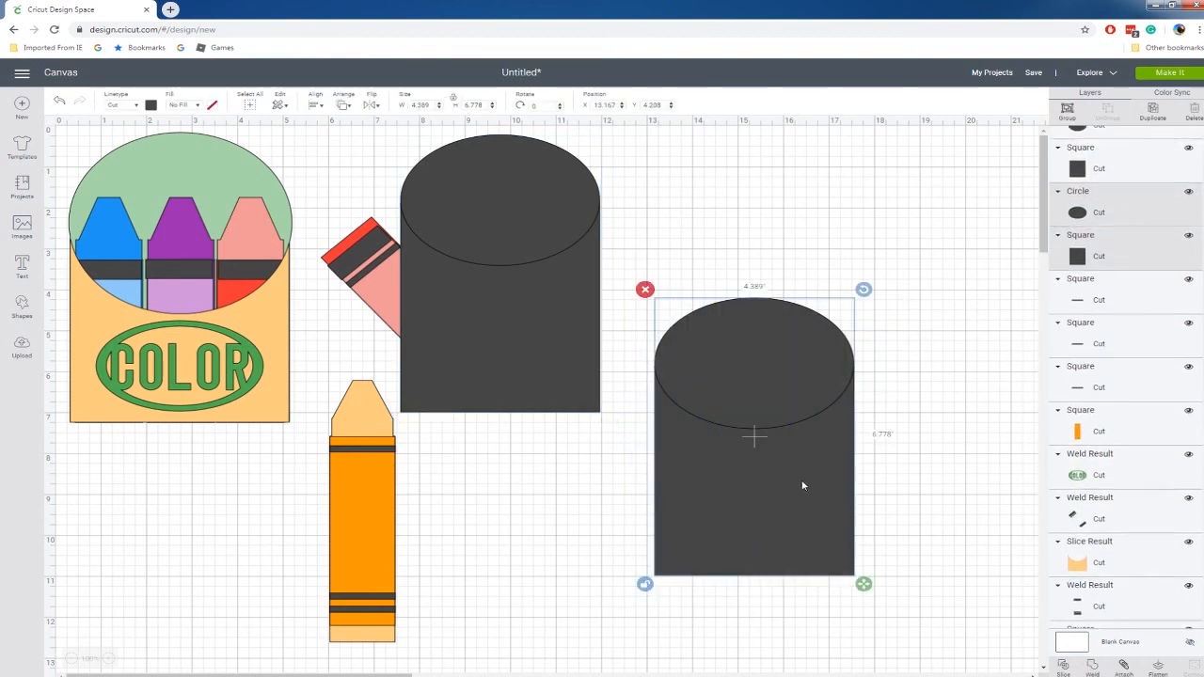
click(311, 106)
click(324, 154)
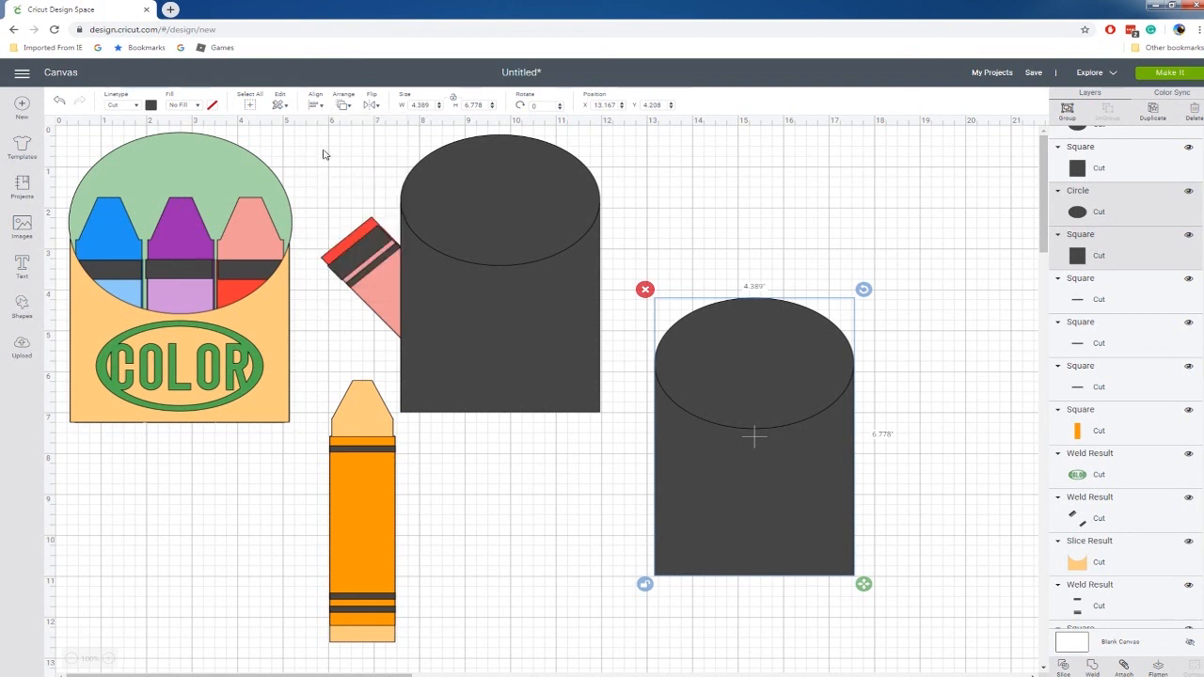
right_click(834, 506)
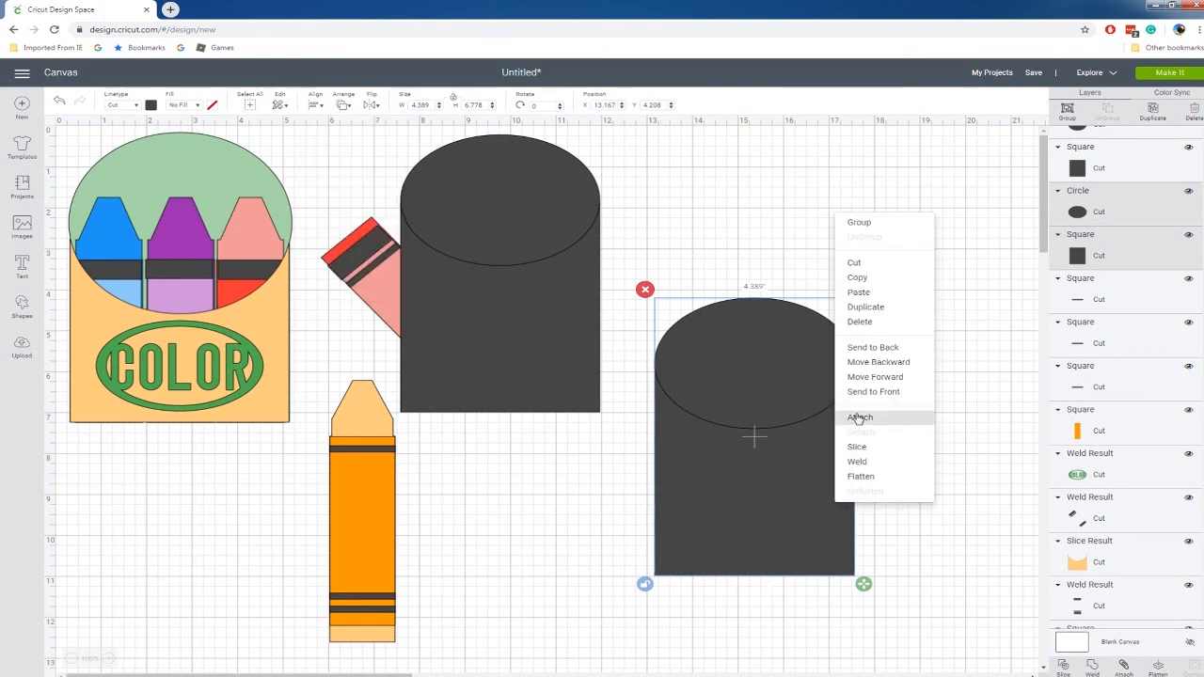
click(863, 462)
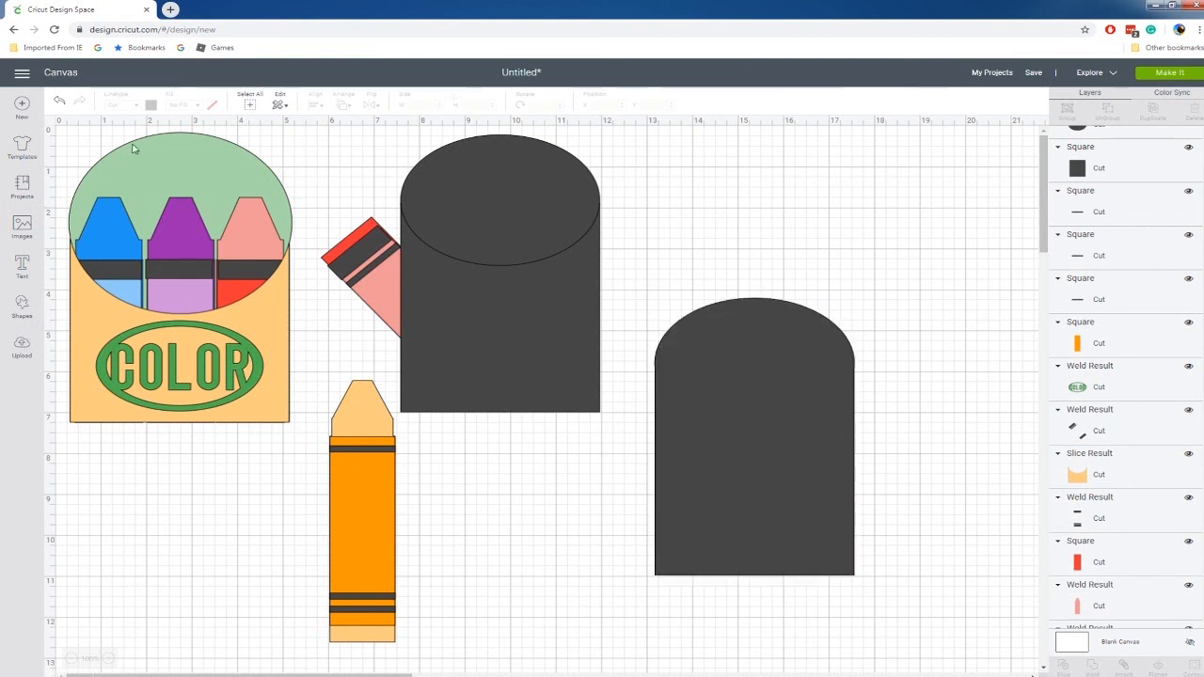
Move the welded rounded-top shape up the canvas and color it light green.
drag(815, 425, 869, 264)
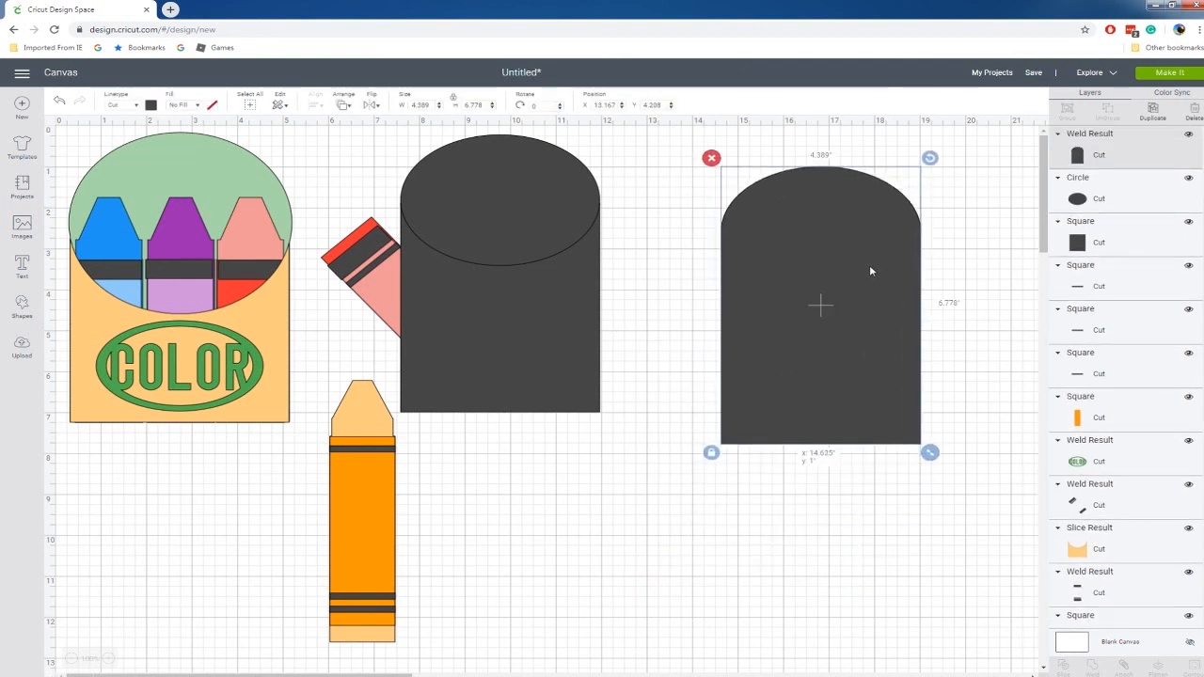
click(150, 105)
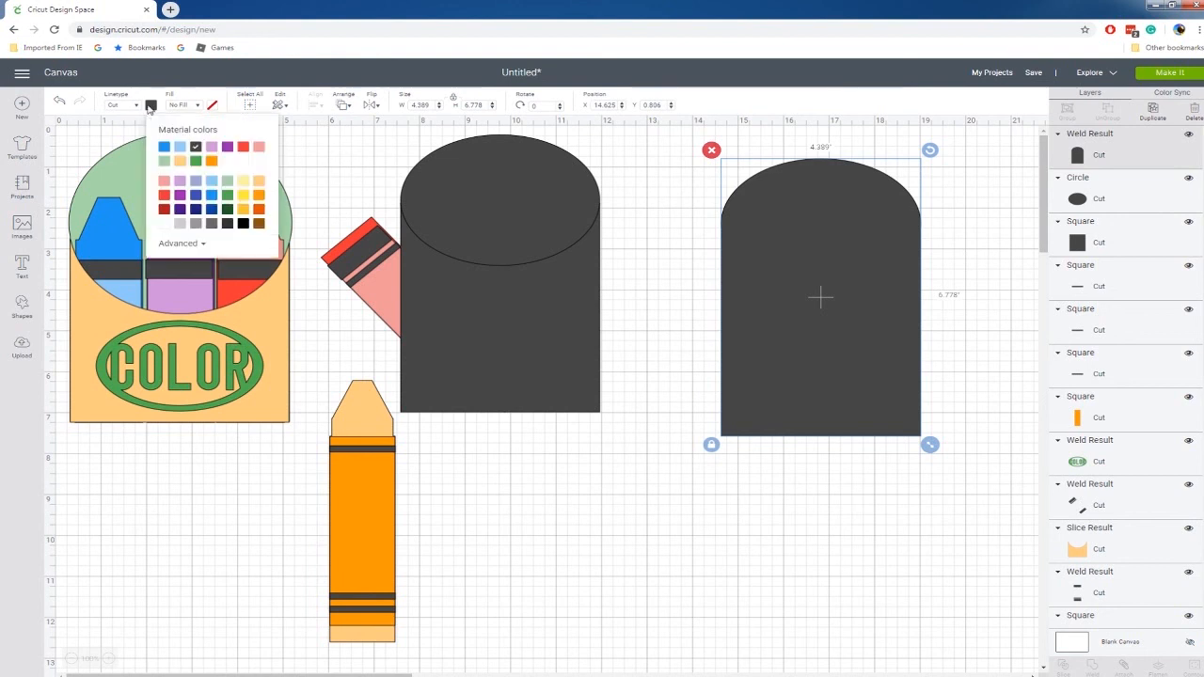
click(165, 162)
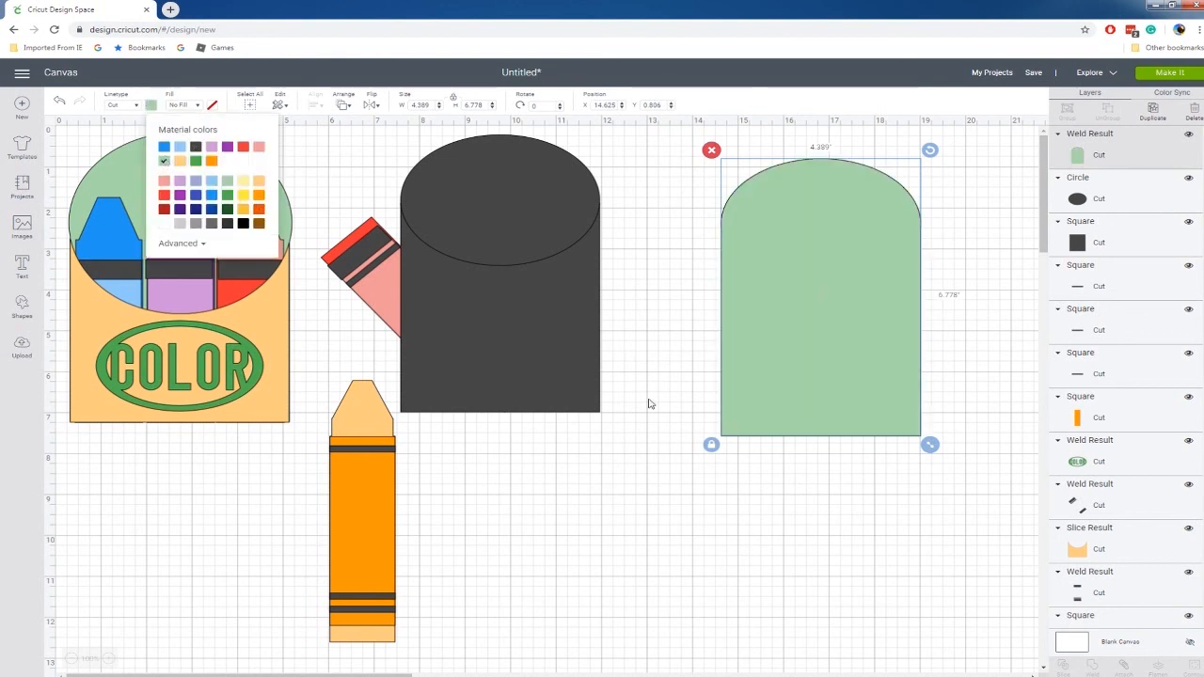
Move the duplicate oval and square below the red crayon's tip and slice them.
click(512, 217)
shift+click(520, 300)
drag(530, 322, 630, 523)
right_click(630, 523)
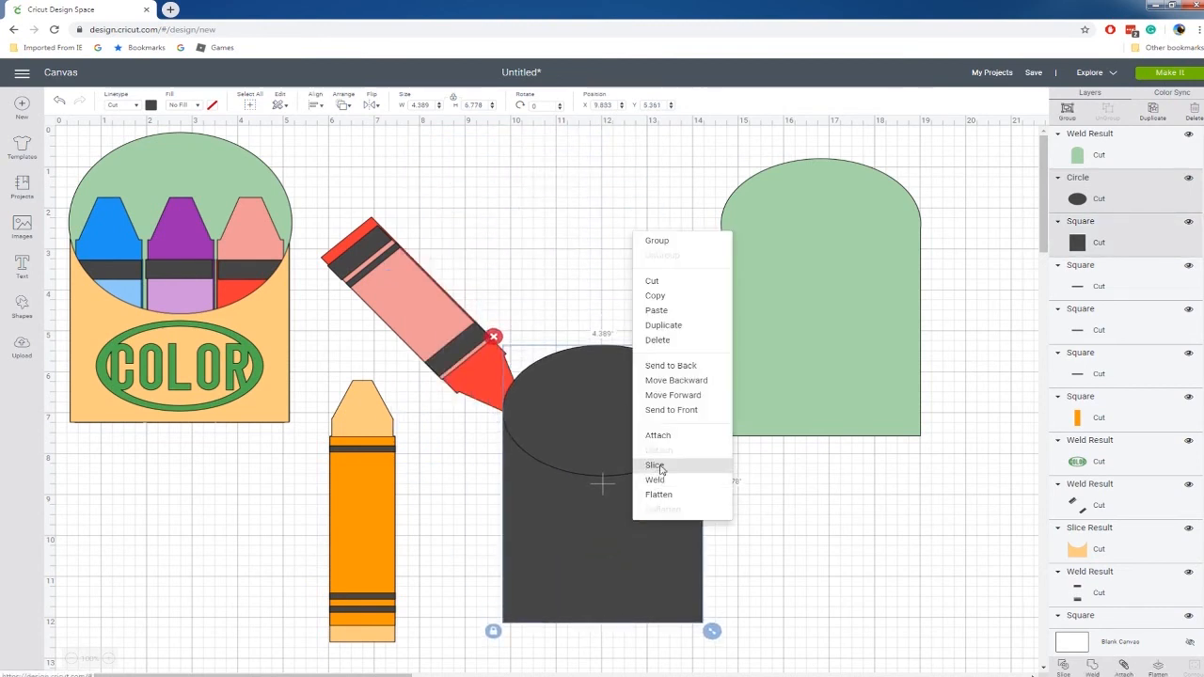
click(657, 467)
Pull the curved-top box front out of the slice, delete the leftover oval pieces, and place the front over the light green shape.
drag(583, 520, 890, 529)
click(631, 428)
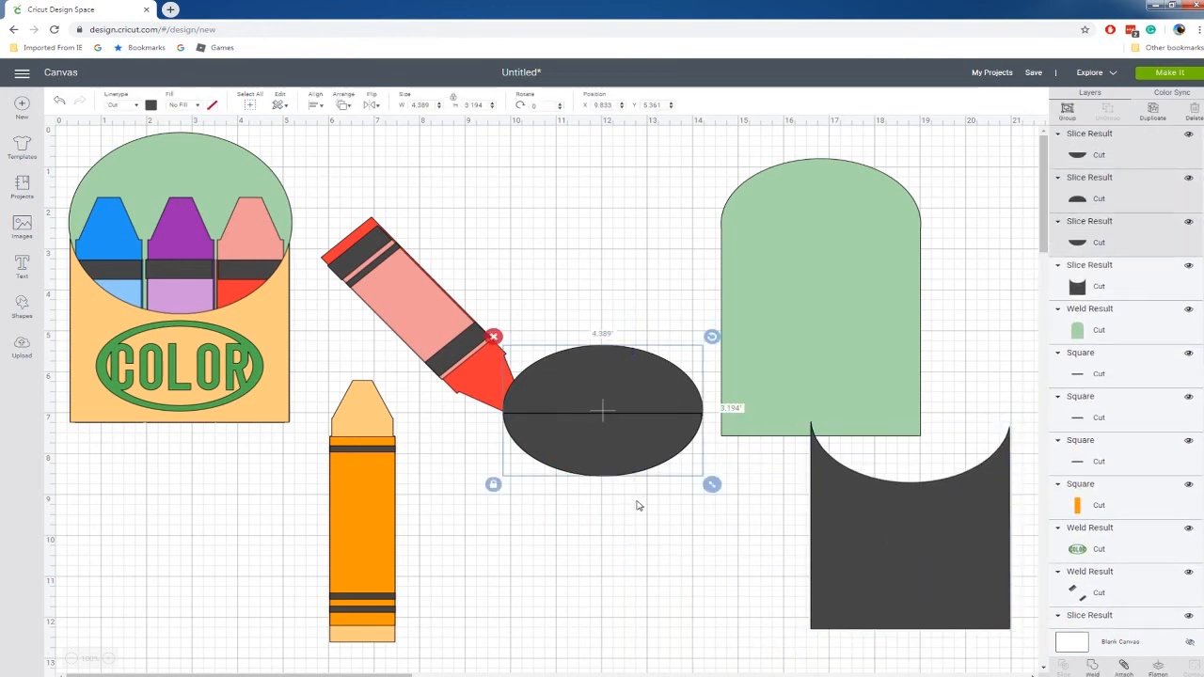
key(Delete)
drag(920, 558, 830, 365)
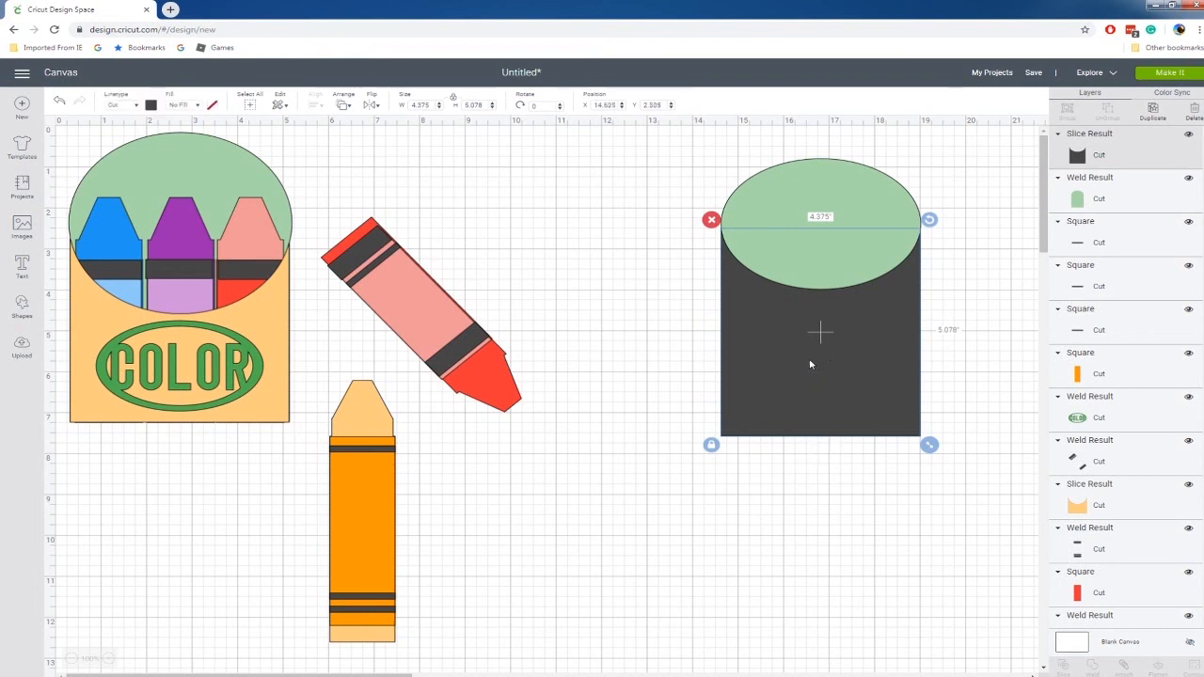
Color the curved-top box front bright yellow.
click(151, 104)
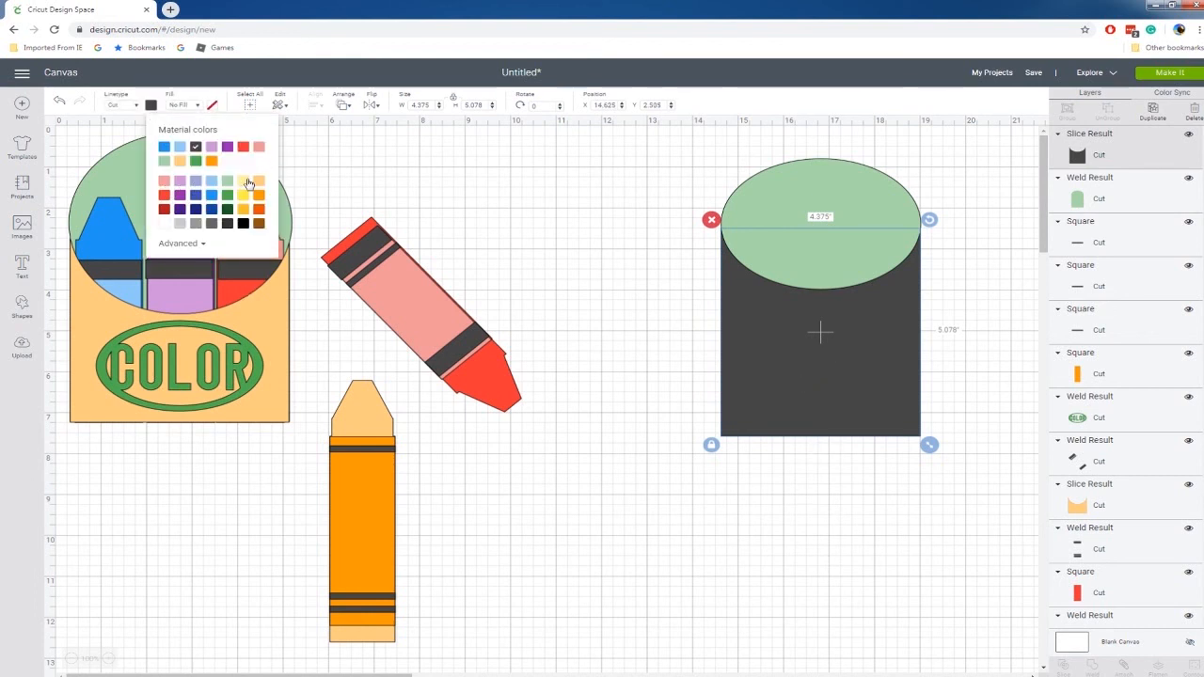
click(243, 181)
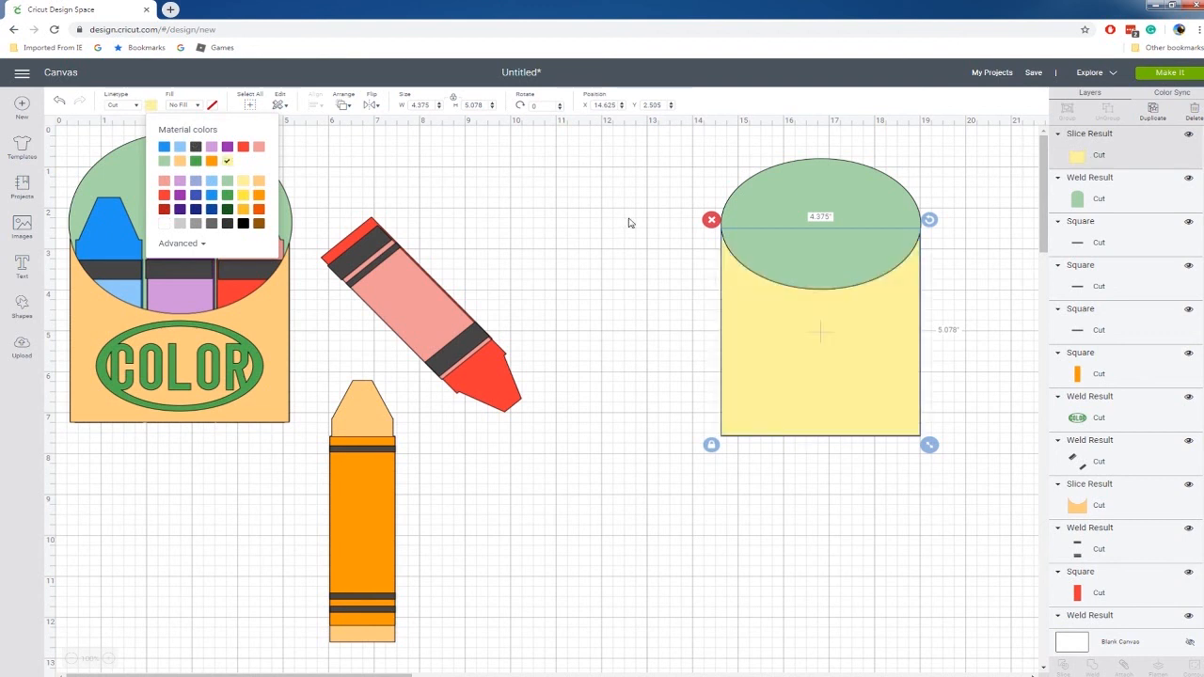
click(245, 196)
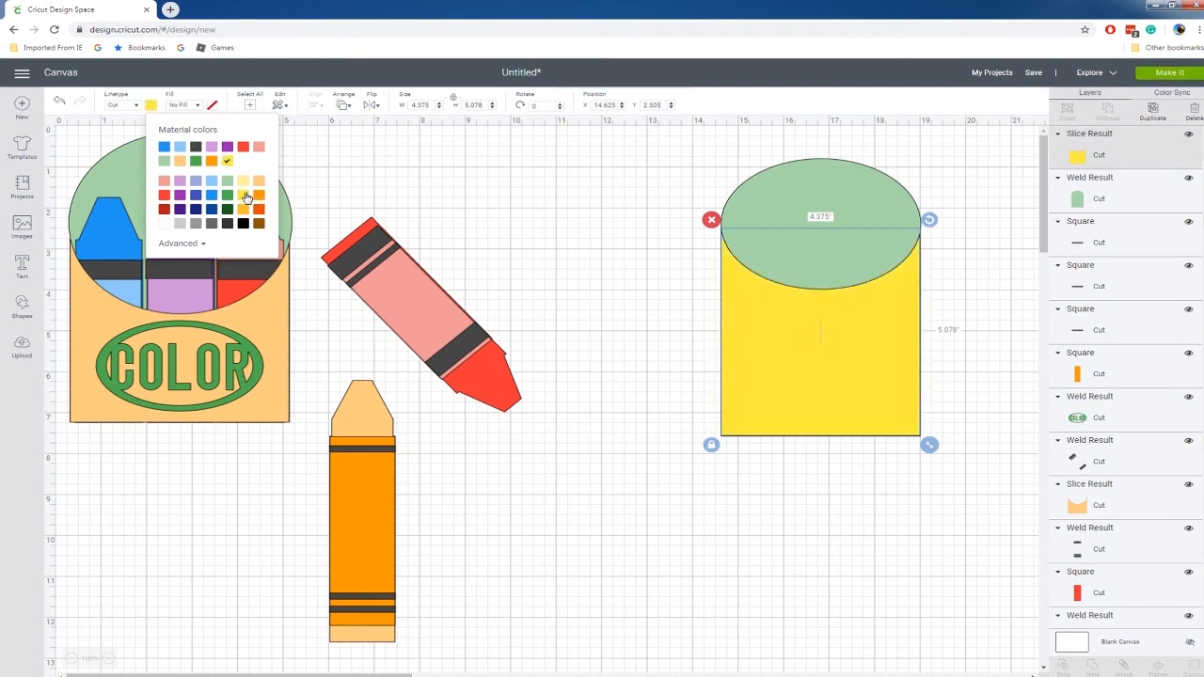
click(639, 250)
drag(320, 377, 419, 661)
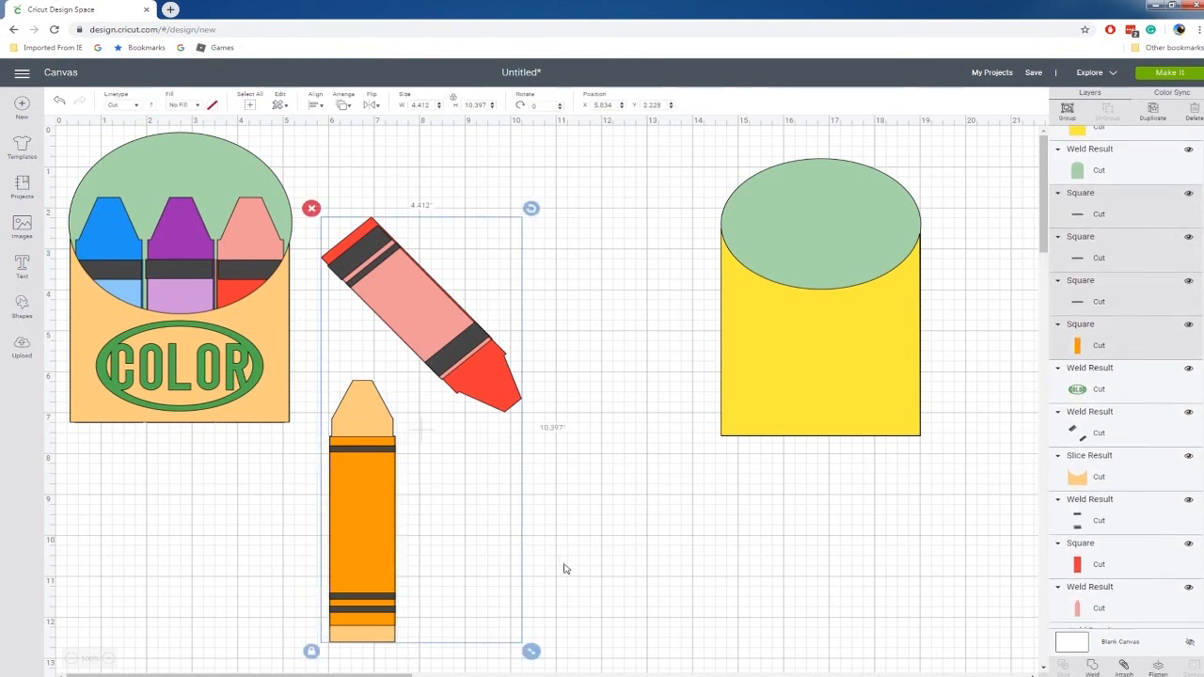
click(523, 482)
click(341, 464)
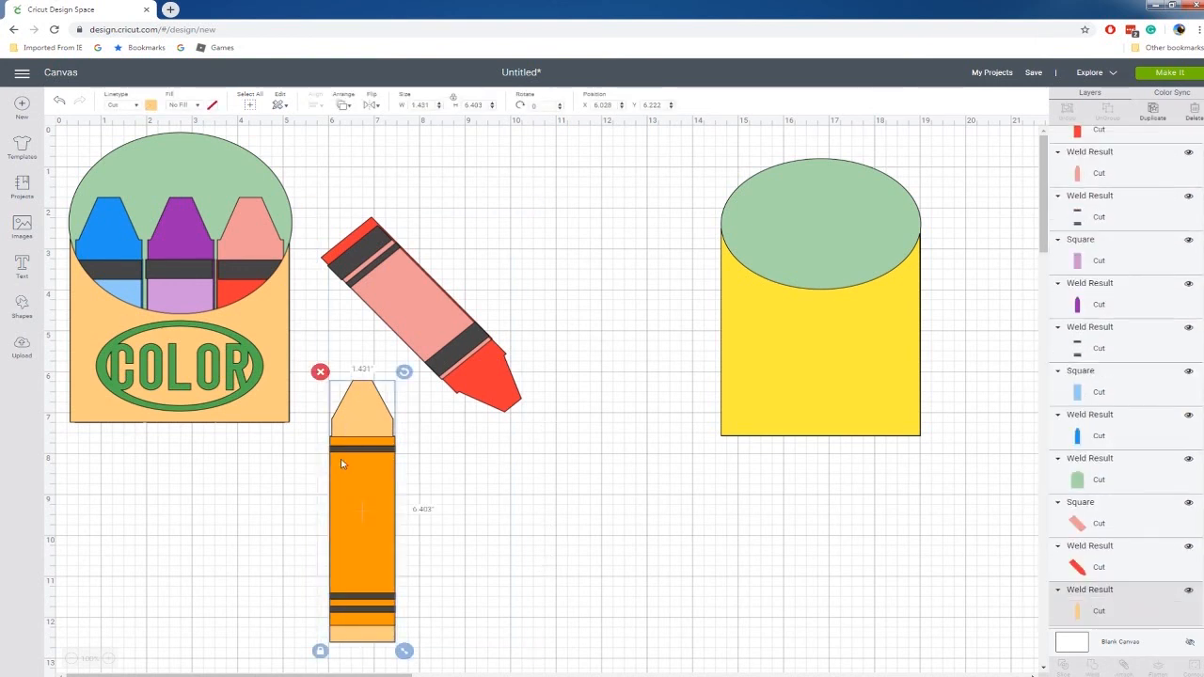
shift+click(352, 502)
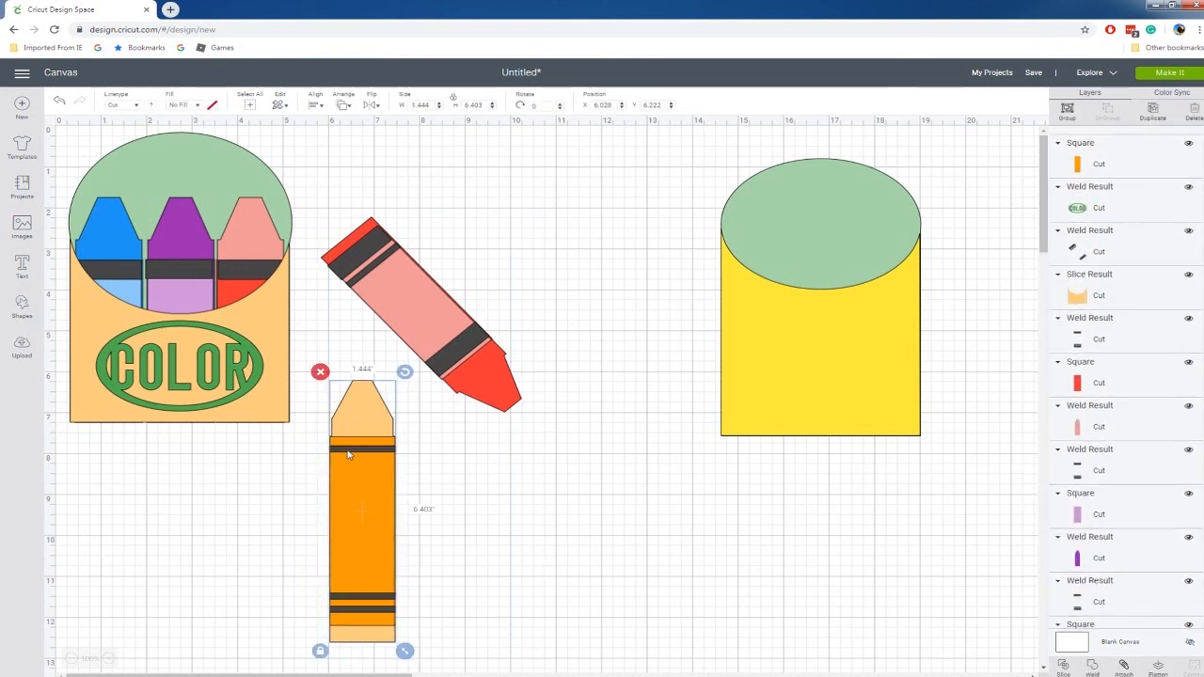
right_click(352, 503)
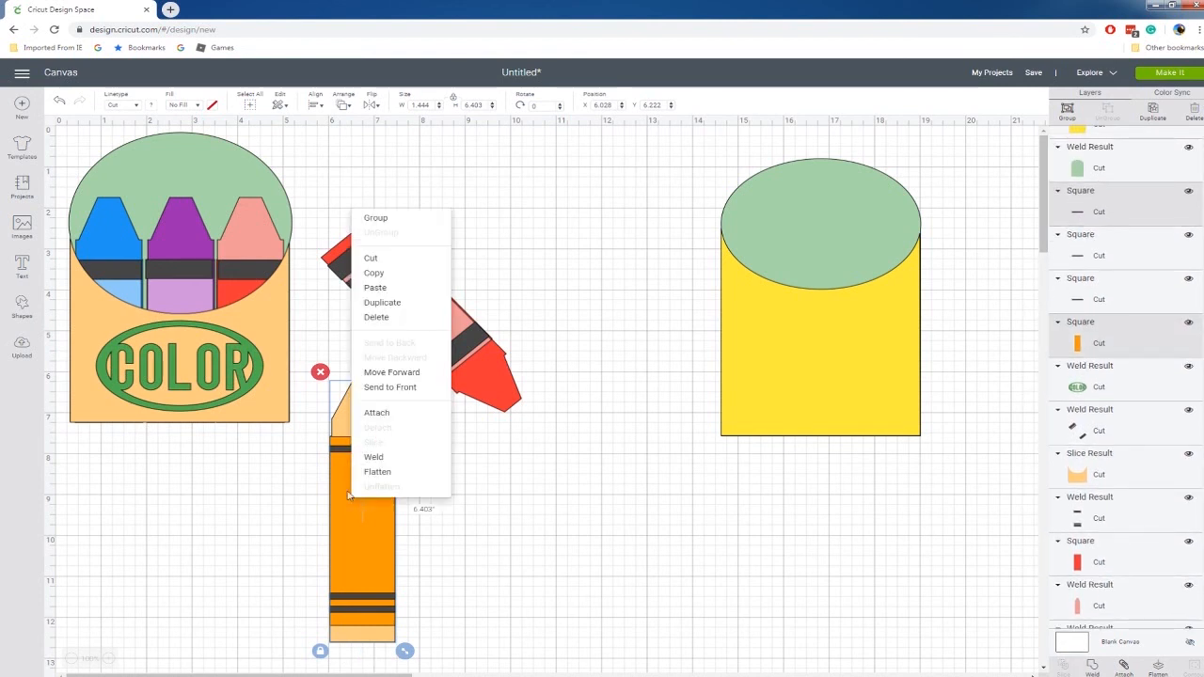
click(317, 543)
Weld the three black stripes on the orange crayon into one layer.
click(362, 450)
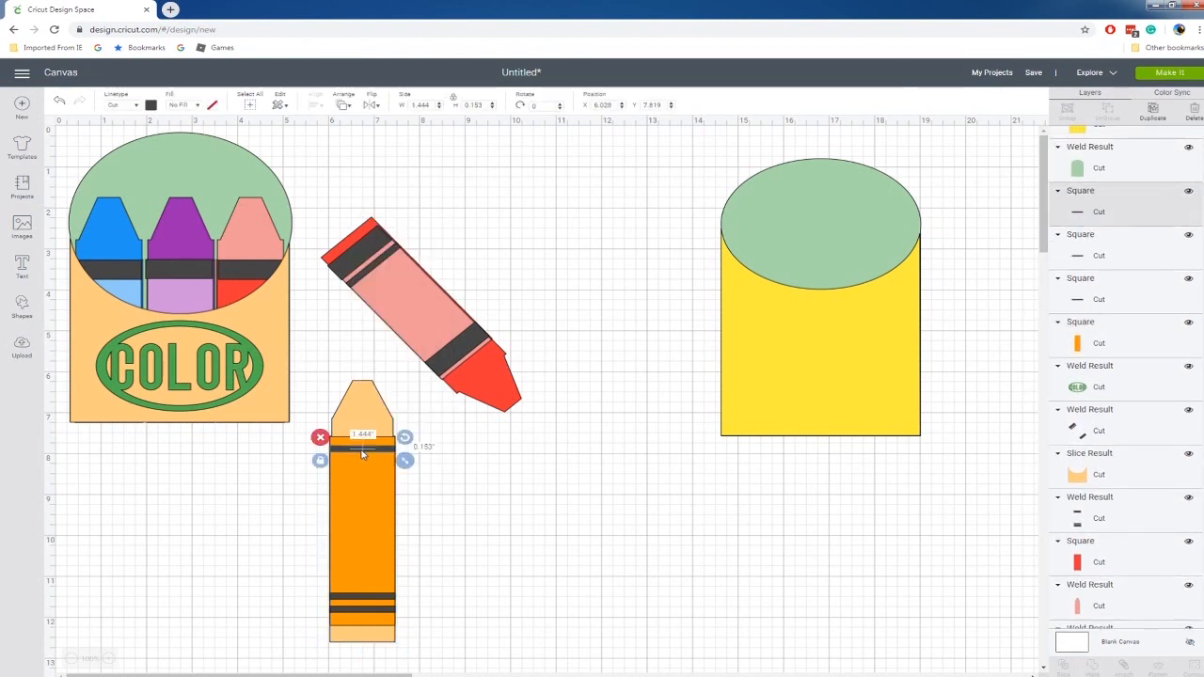
shift+click(368, 601)
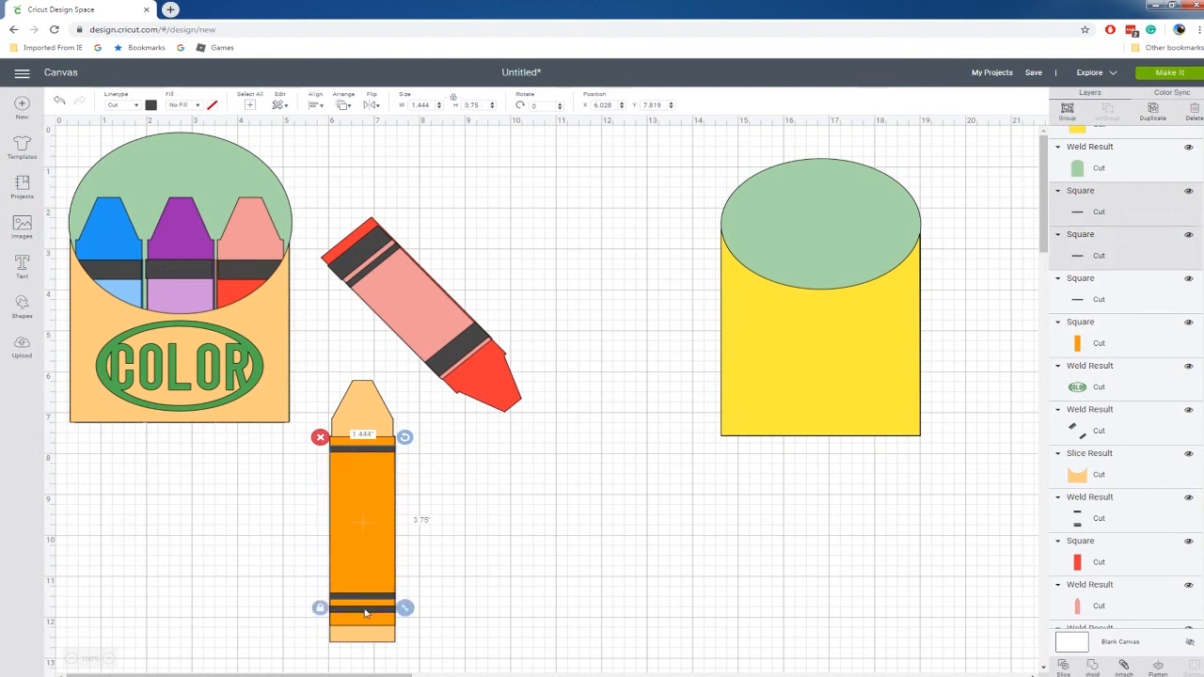
shift+click(366, 614)
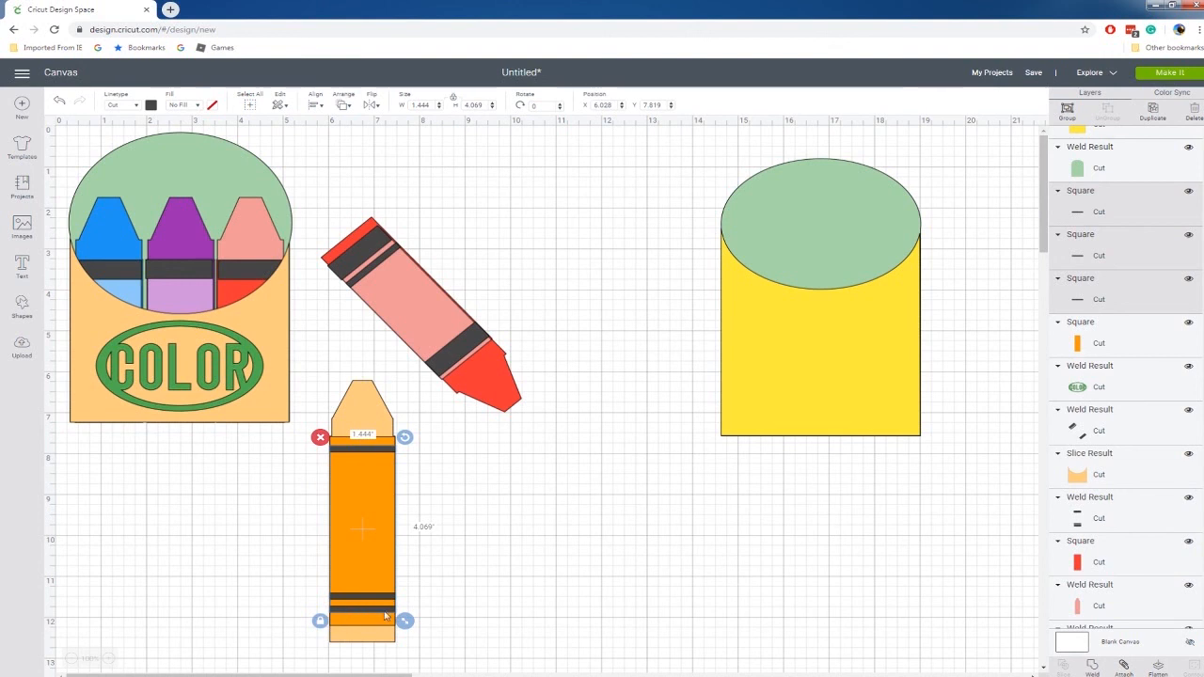
right_click(380, 602)
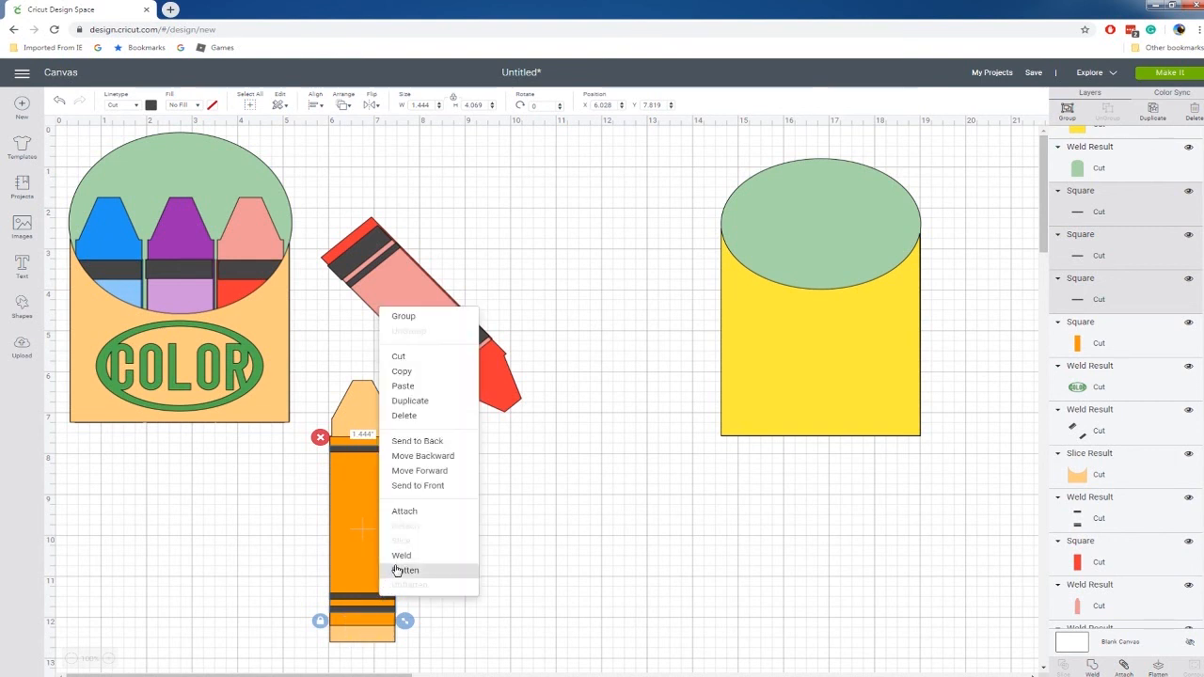
click(399, 570)
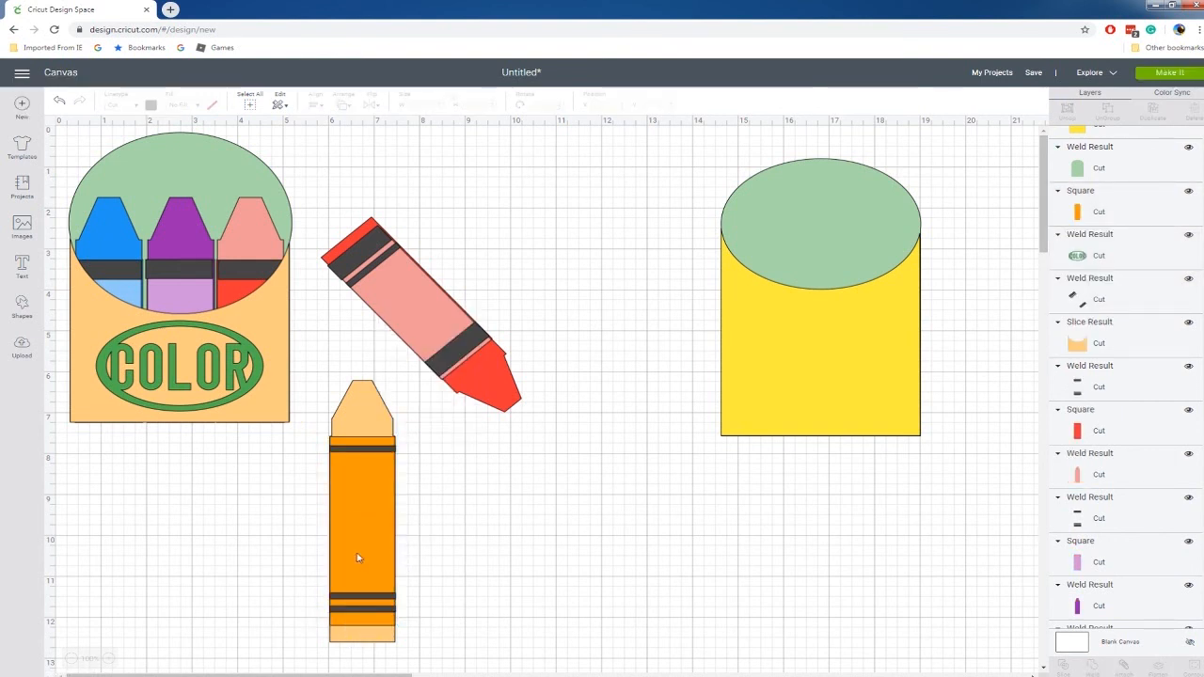
Pull the welded stripes off the orange crayon and place them back over its body.
click(355, 516)
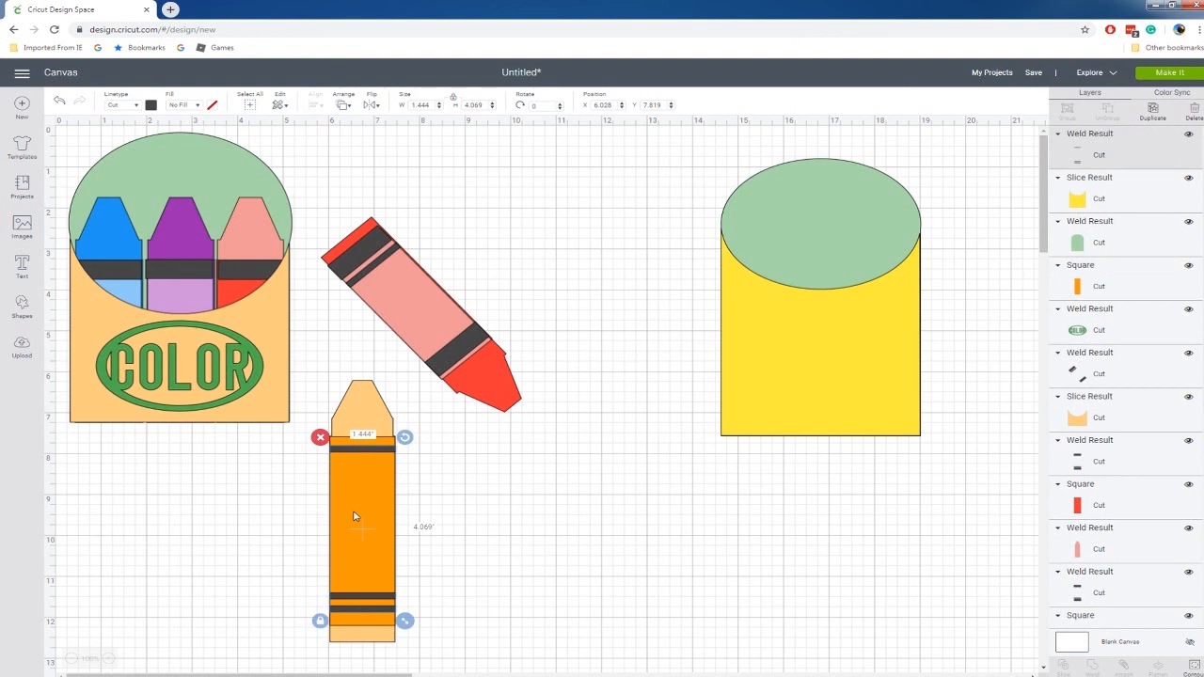
drag(354, 517, 480, 515)
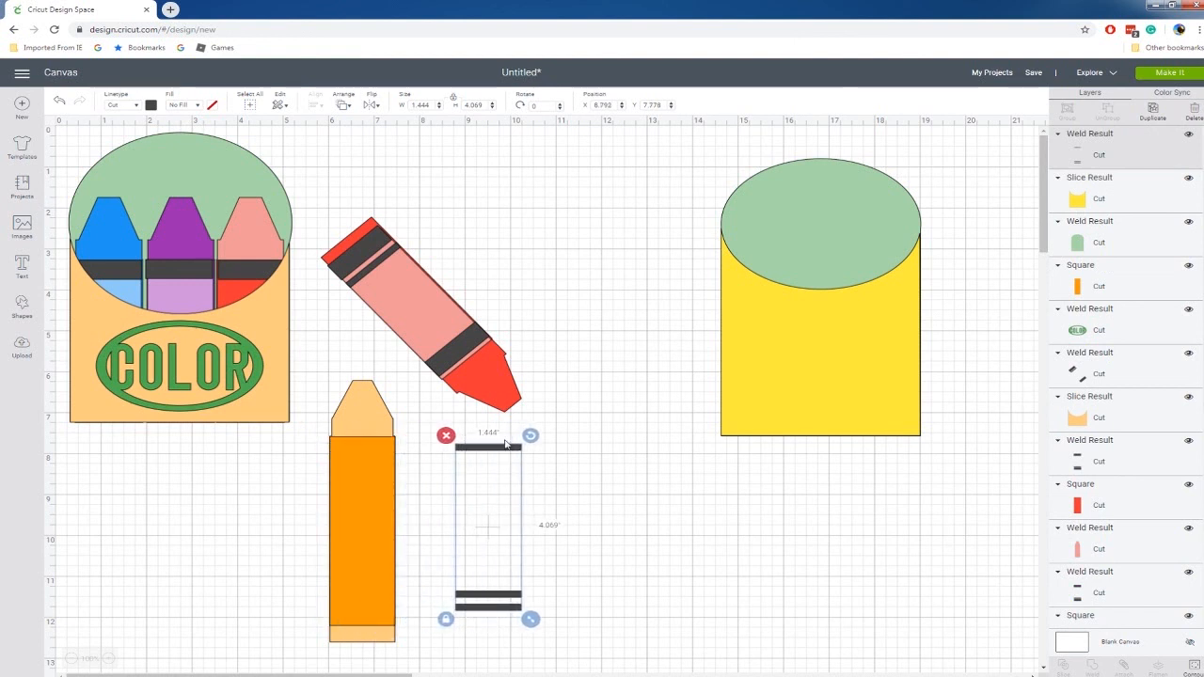
click(350, 505)
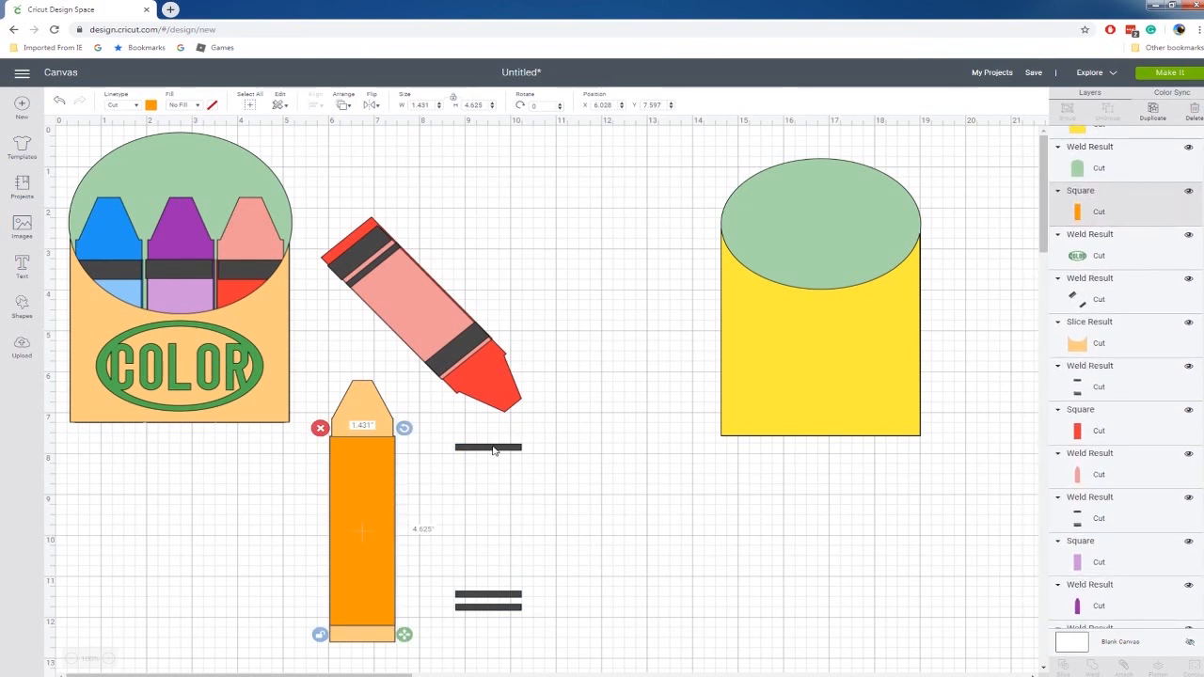
drag(517, 448, 388, 454)
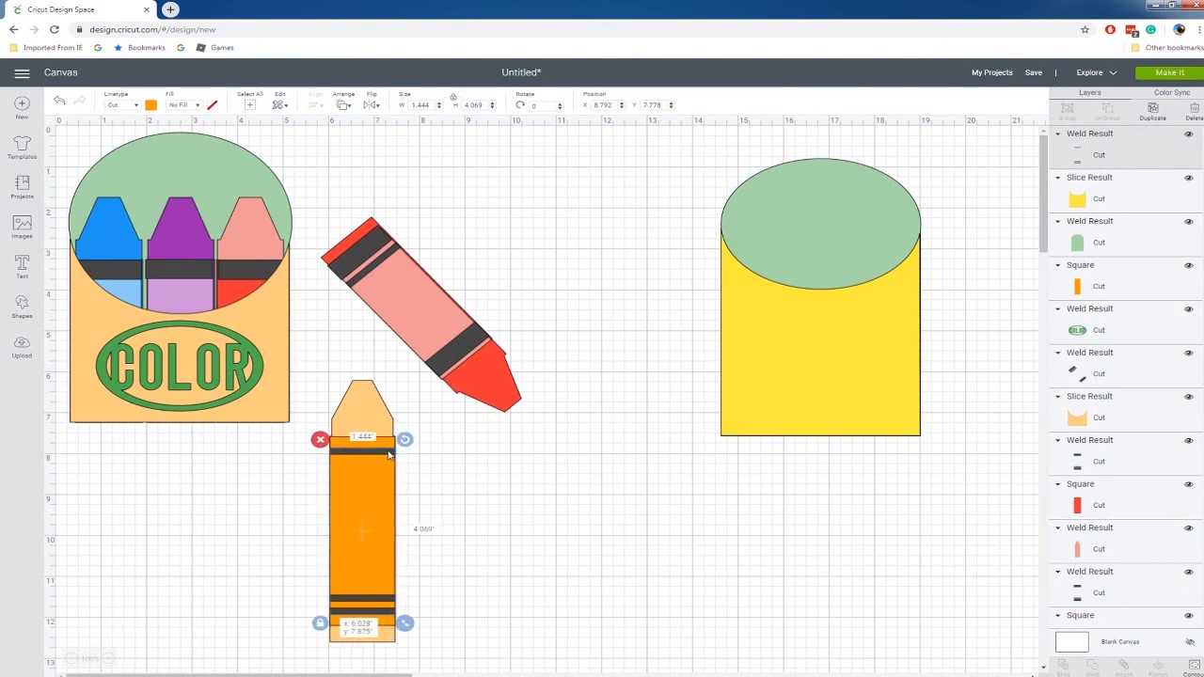
click(443, 470)
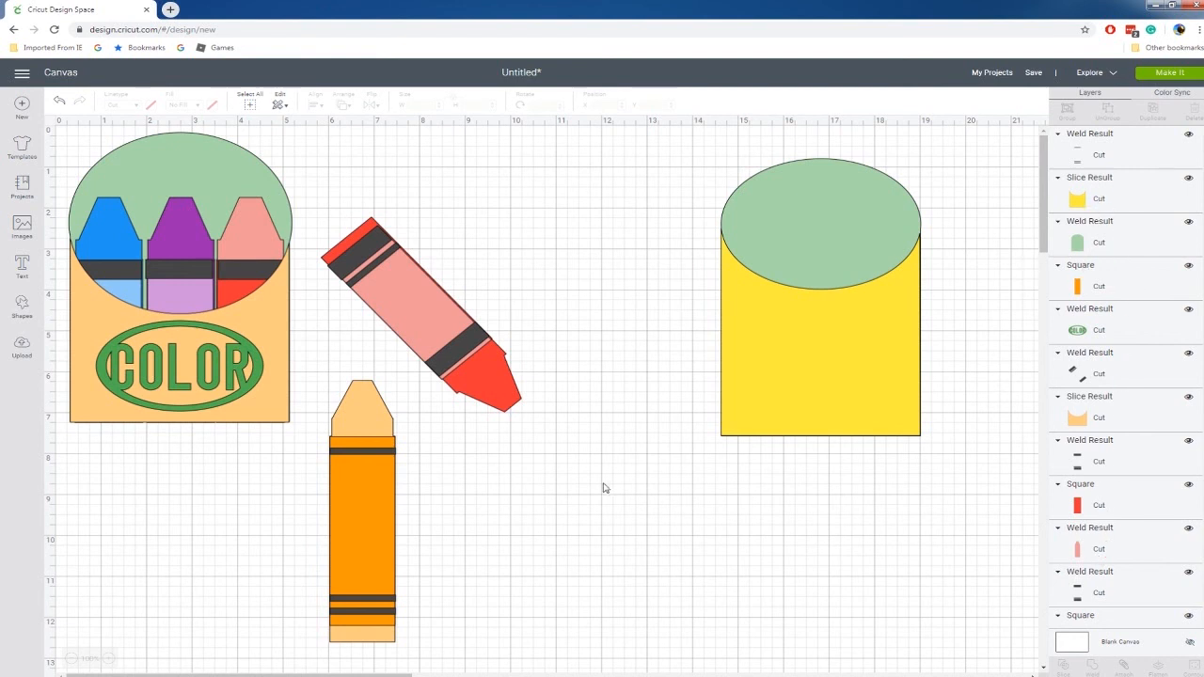
Move the tilted red crayon up the canvas and the whole orange crayon closer to the yellow box.
drag(350, 369, 381, 358)
drag(534, 306, 543, 209)
drag(412, 311, 445, 239)
drag(411, 336, 455, 245)
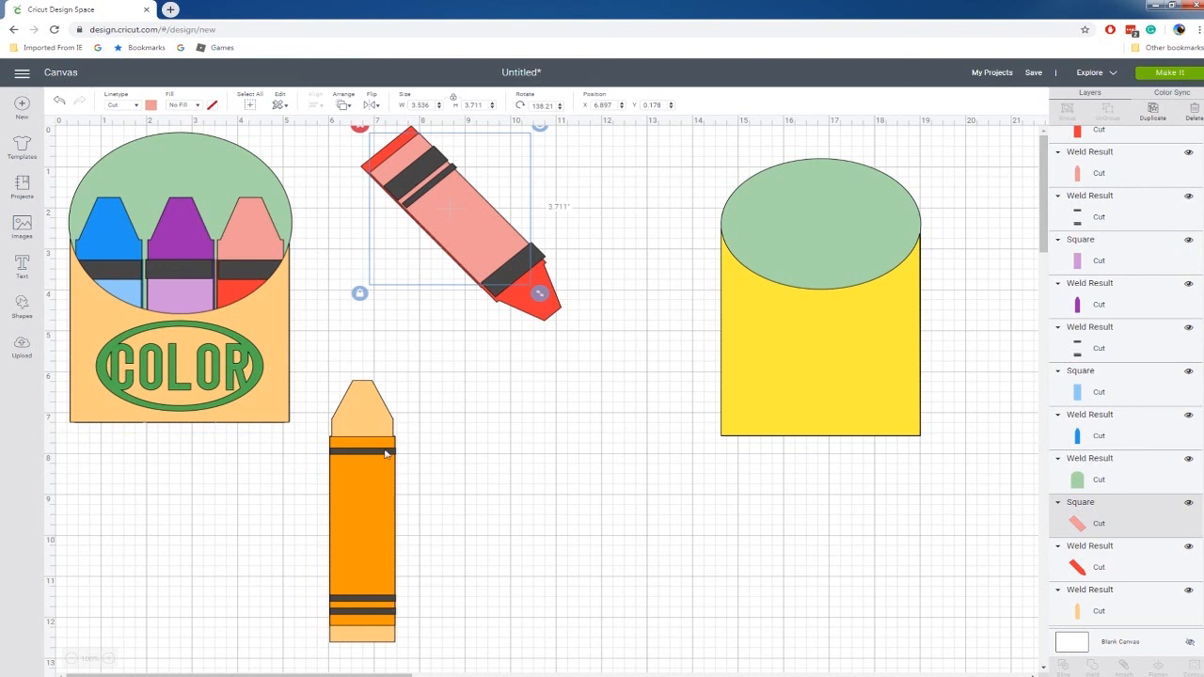
drag(431, 391, 312, 654)
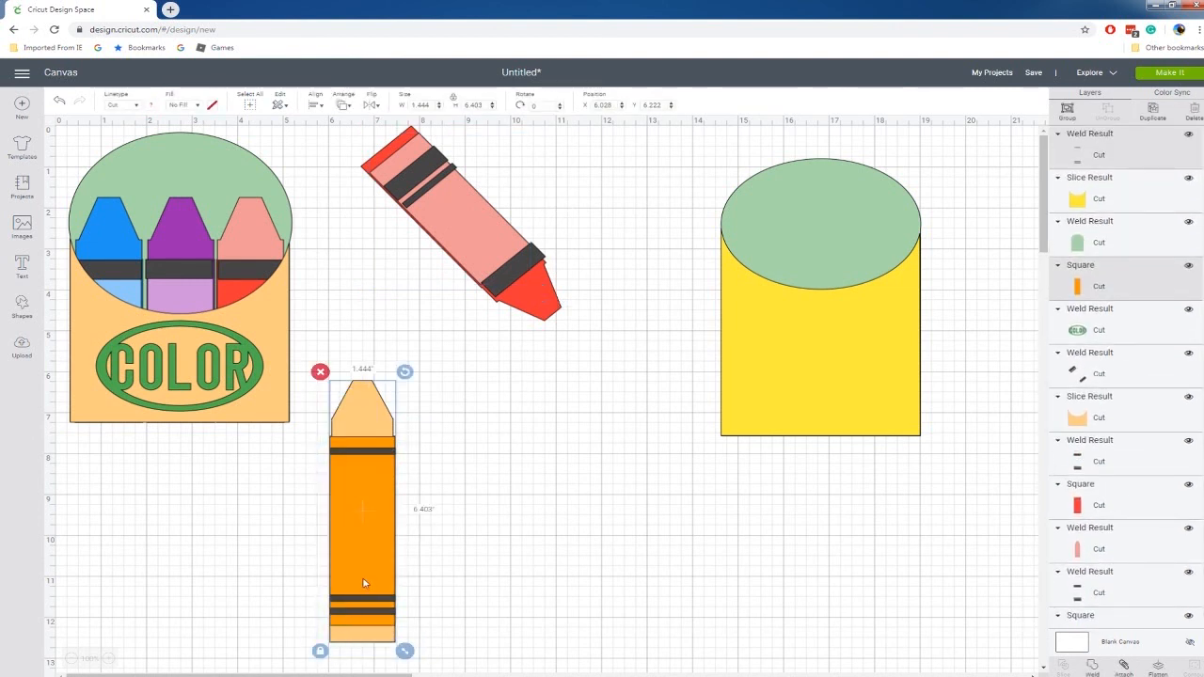
drag(366, 570, 595, 563)
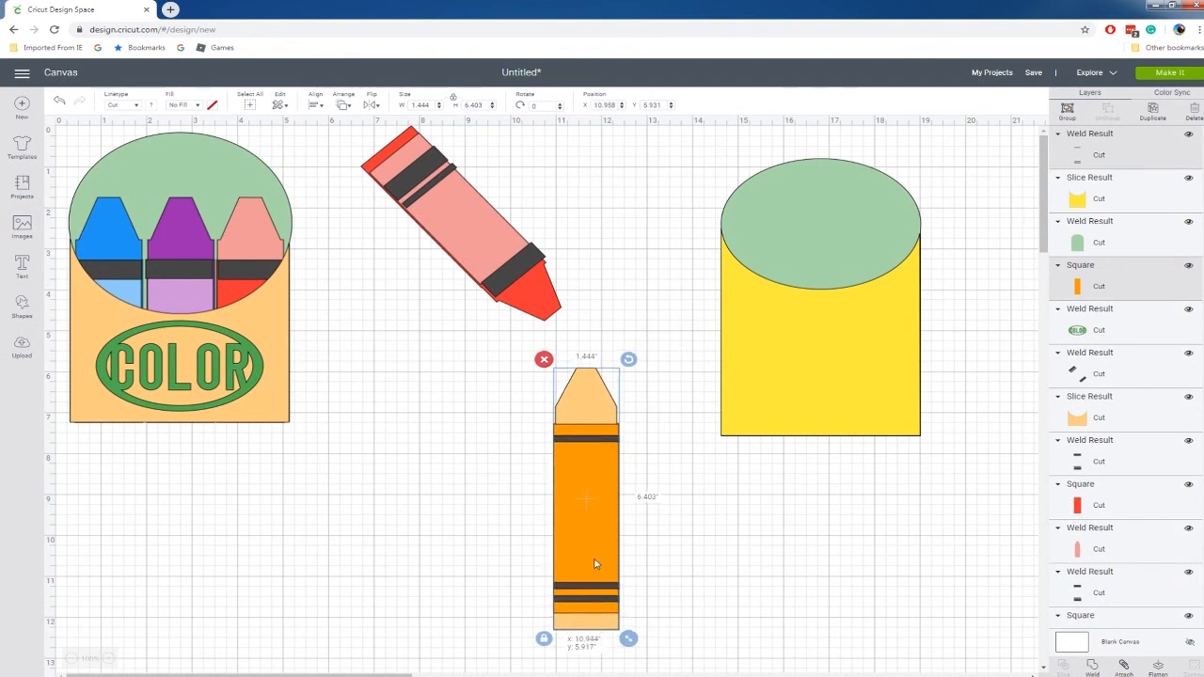
Duplicate the orange crayon twice and line up the copies side by side to the left of the original.
right_click(596, 564)
click(626, 364)
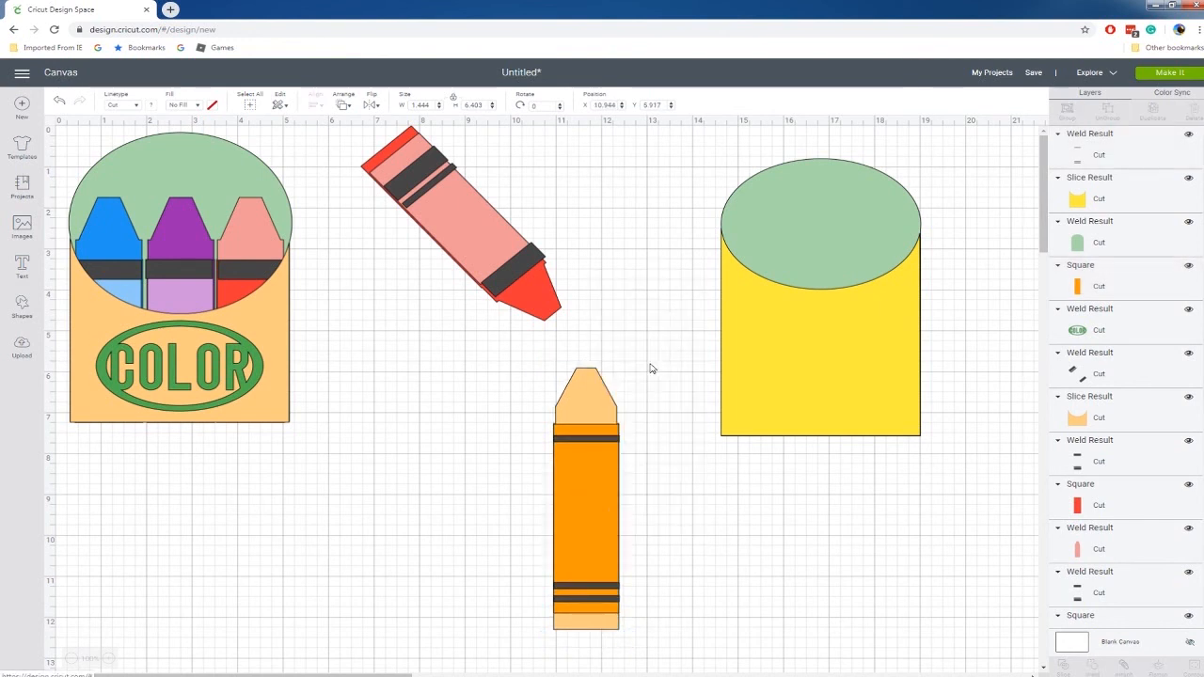
drag(629, 450, 523, 448)
right_click(523, 446)
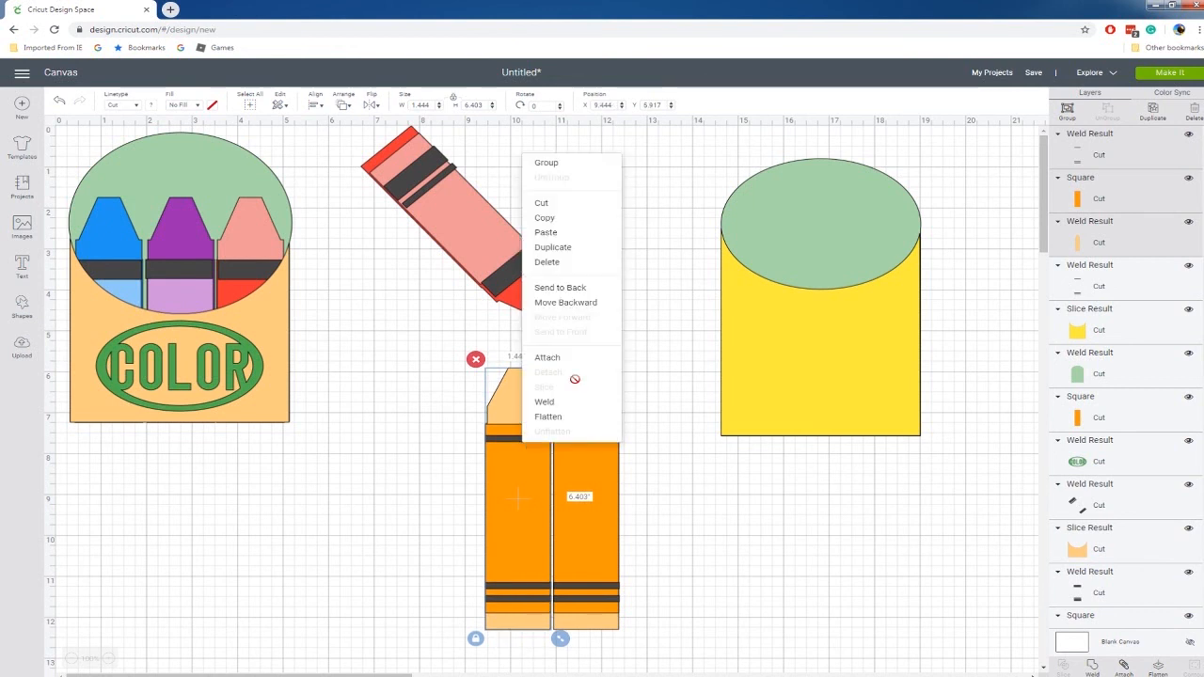
click(553, 247)
drag(519, 429, 453, 430)
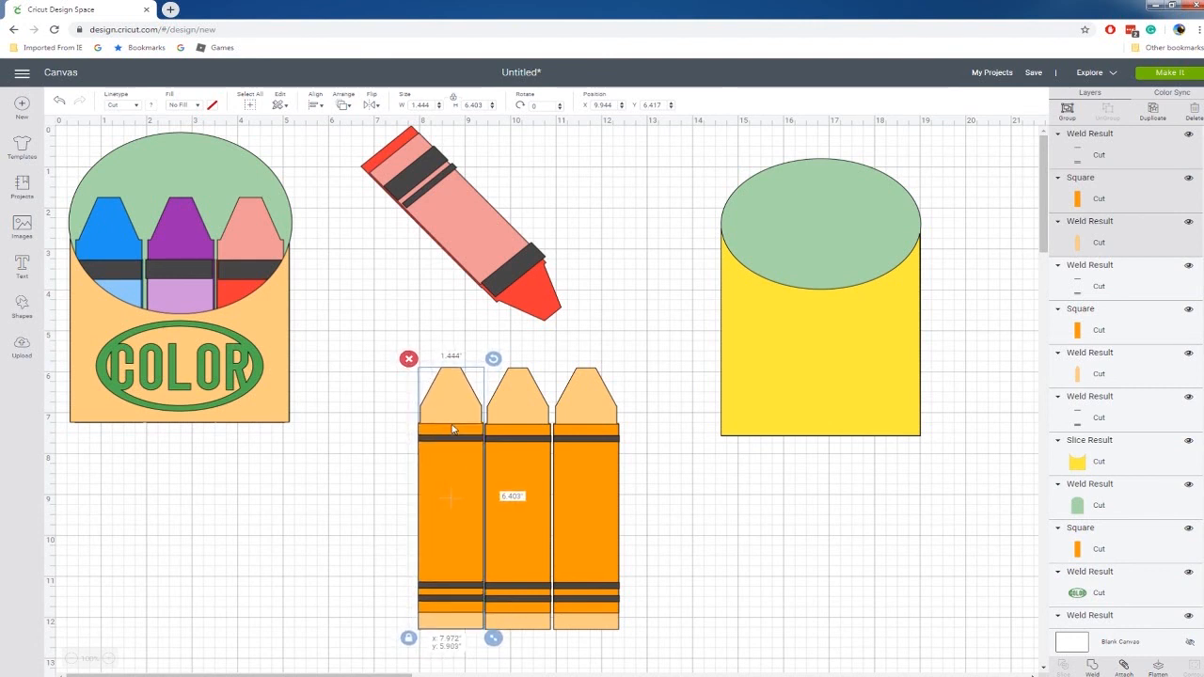
click(349, 403)
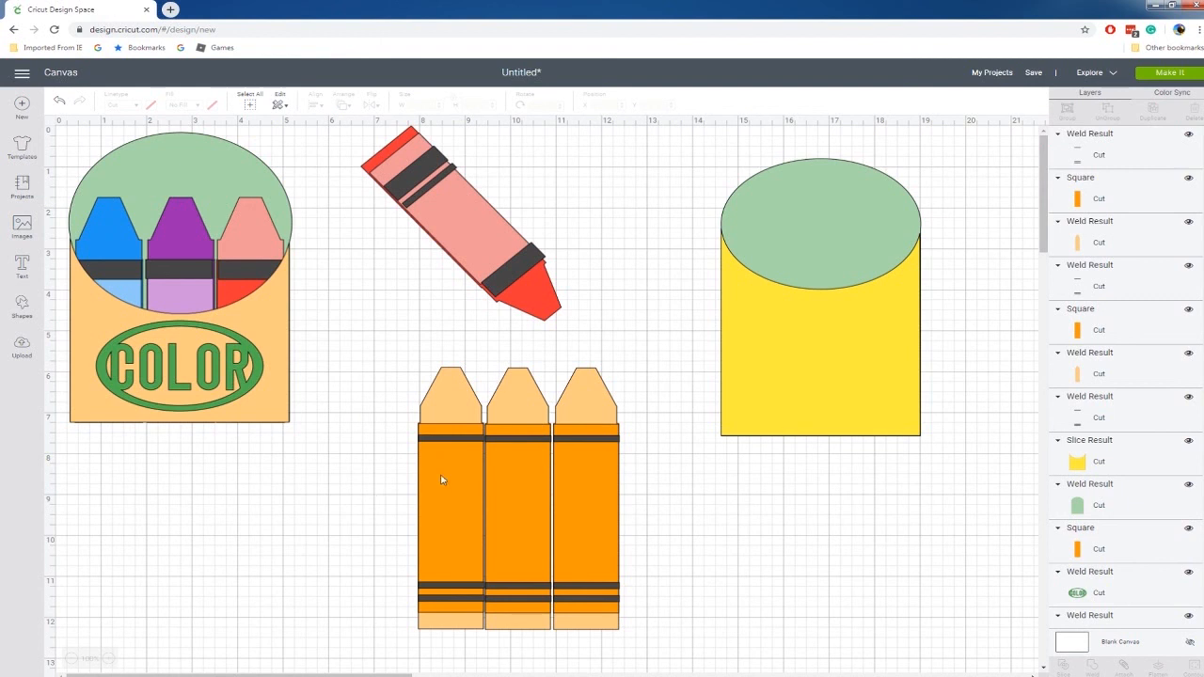
Move the black stripes of all three crayons together to the empty area below the sample crayon box.
click(481, 444)
shift+click(539, 442)
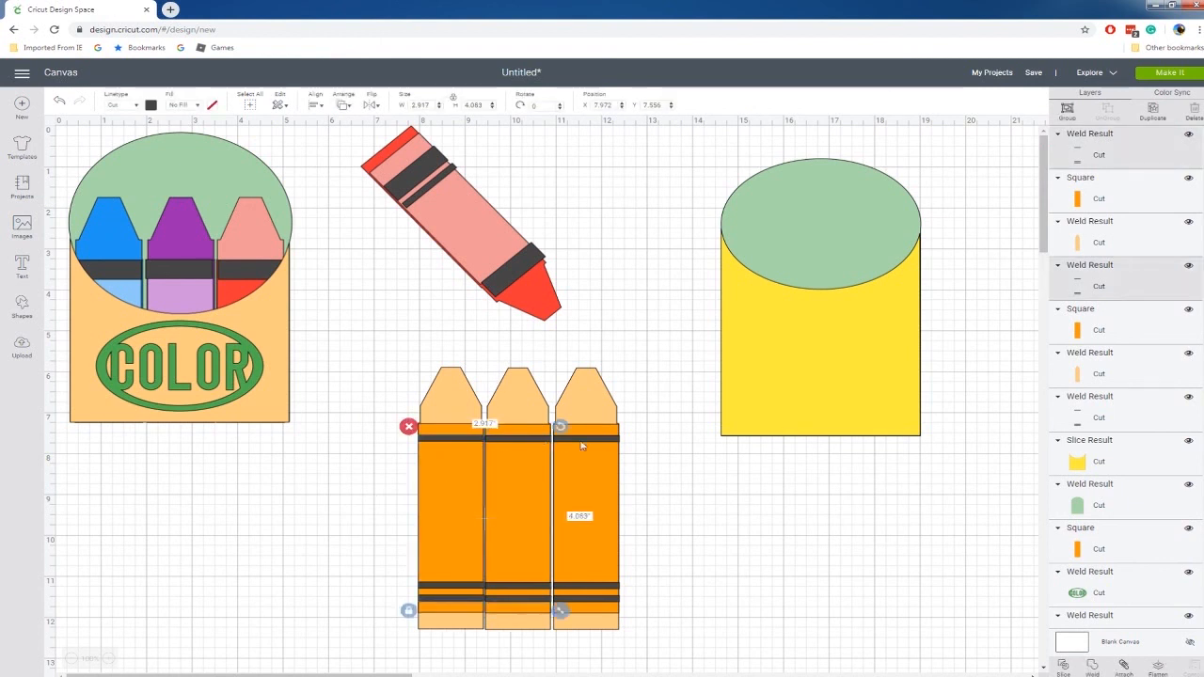
shift+click(584, 446)
drag(554, 449, 262, 484)
Color the leftmost crayon's wrapper blue and its tip layer light blue.
click(452, 472)
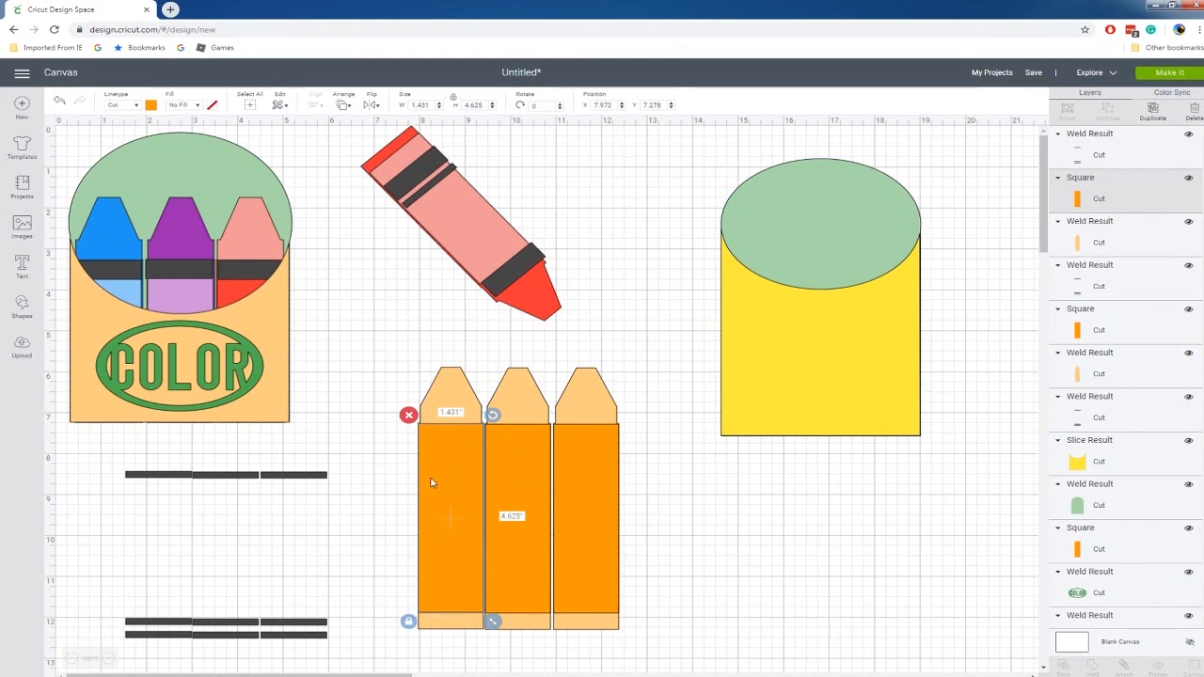
click(151, 106)
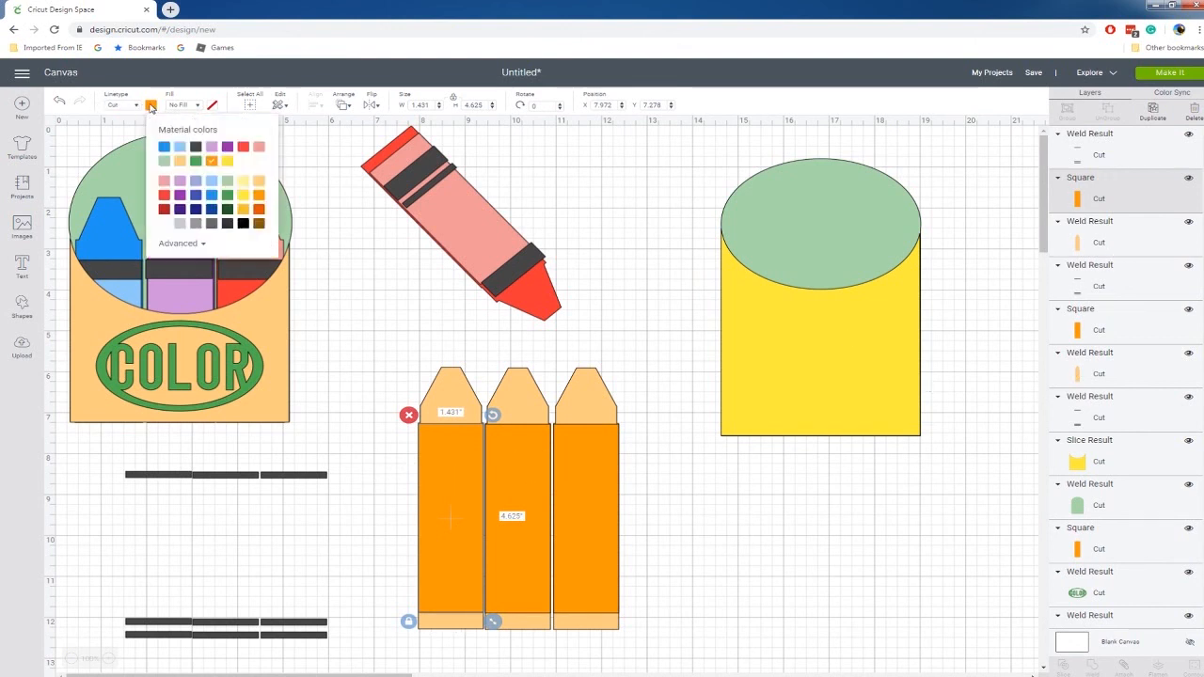
click(164, 150)
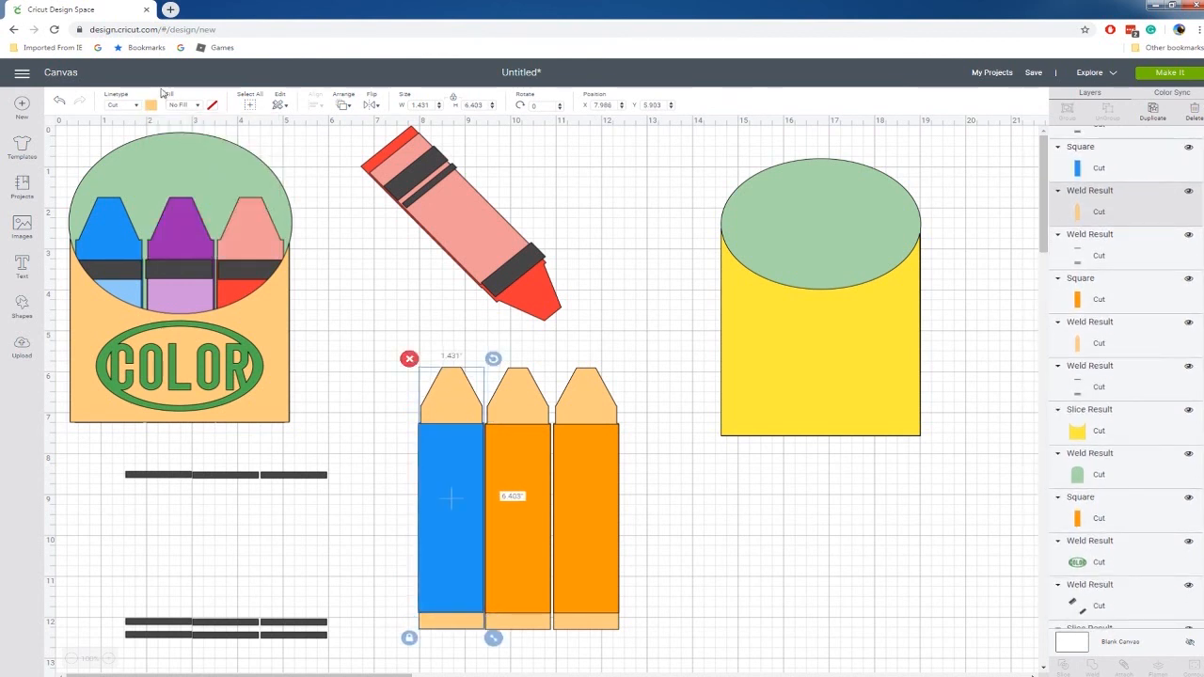
click(151, 106)
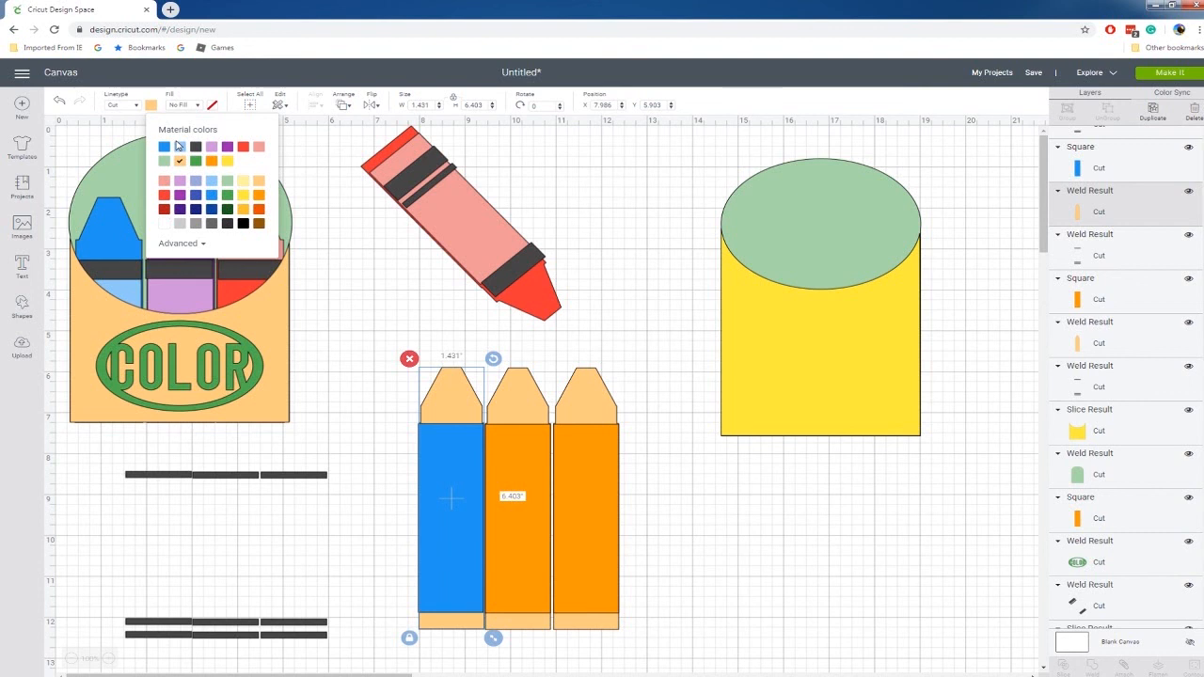
click(179, 147)
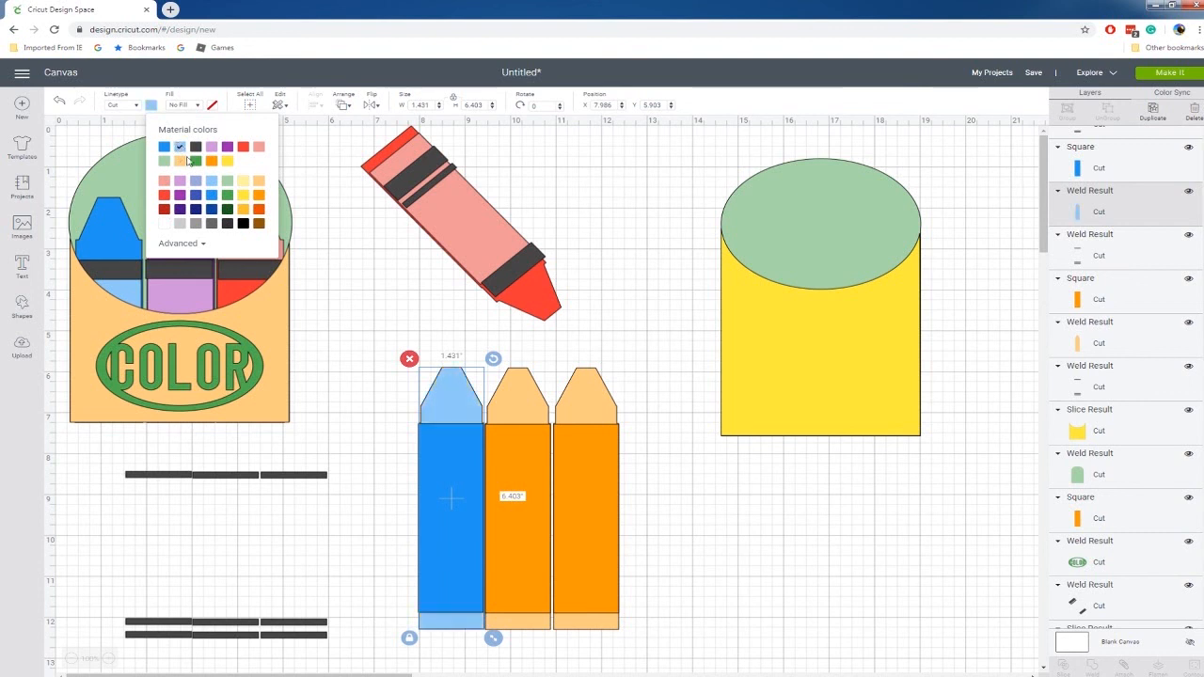
Color the middle crayon's wrapper red and its tip layer light red.
click(535, 462)
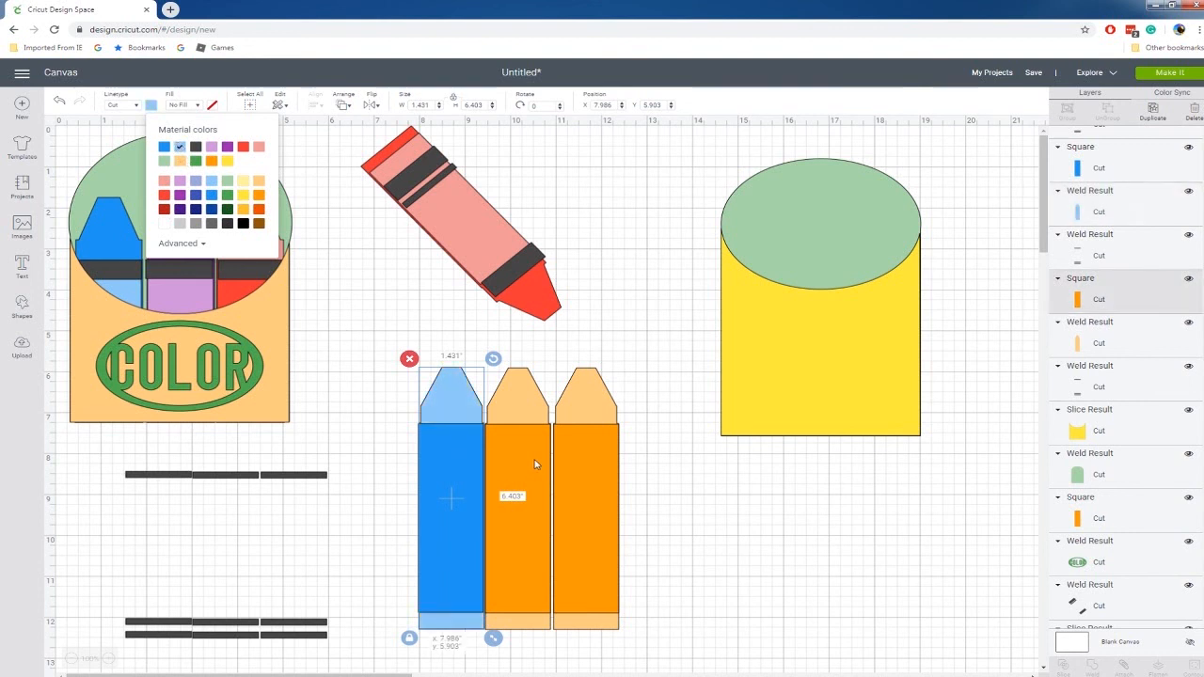
click(151, 107)
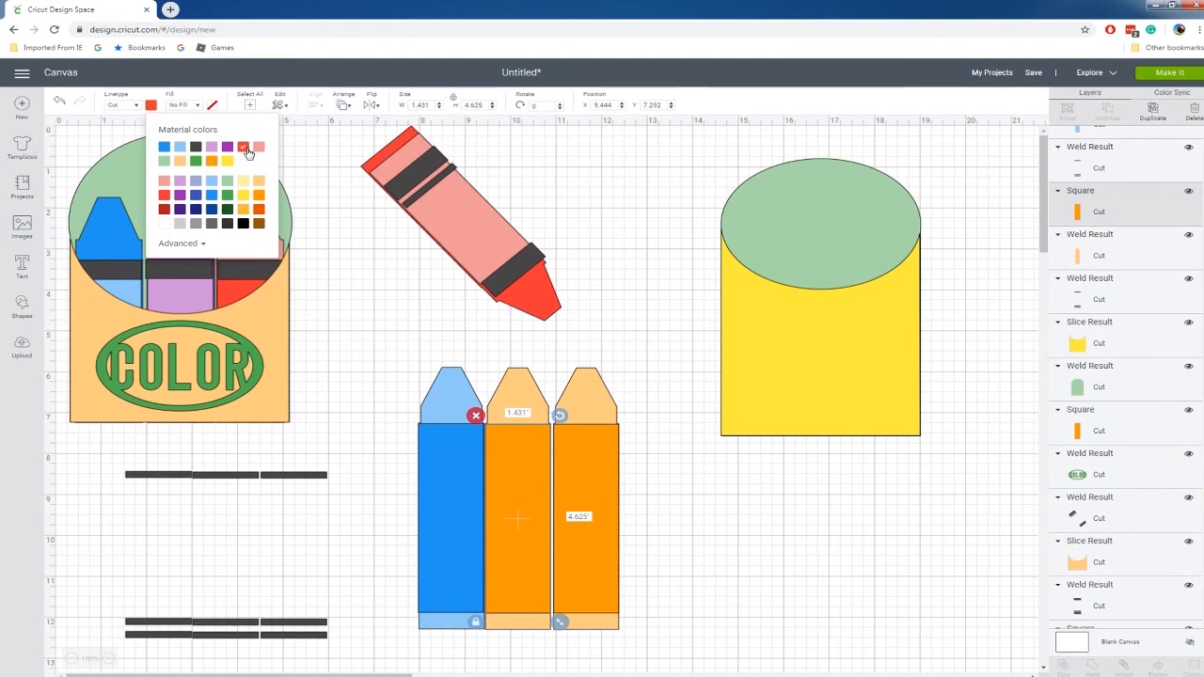
click(248, 151)
click(535, 395)
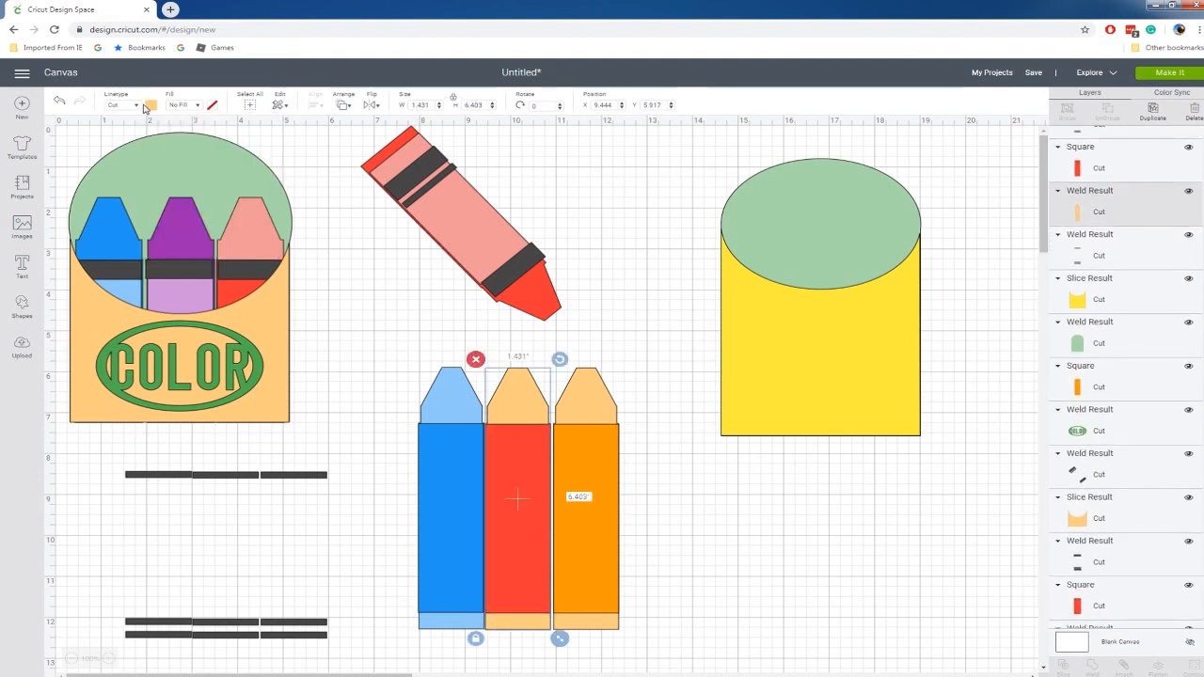
click(150, 105)
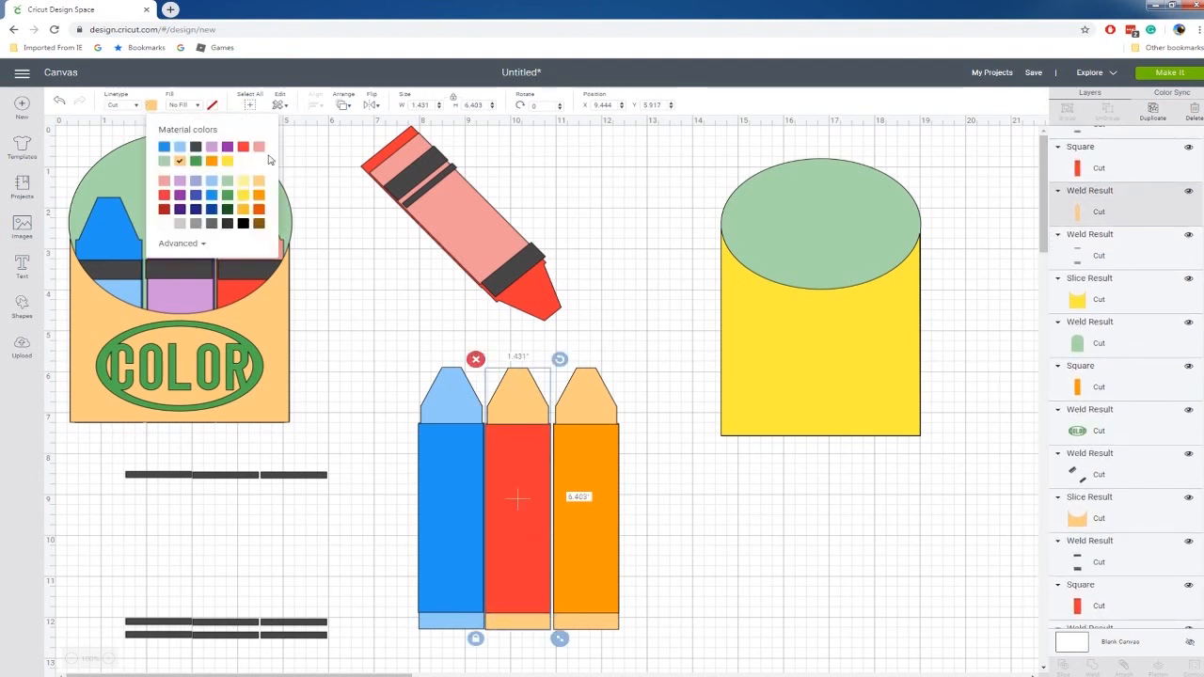
click(261, 149)
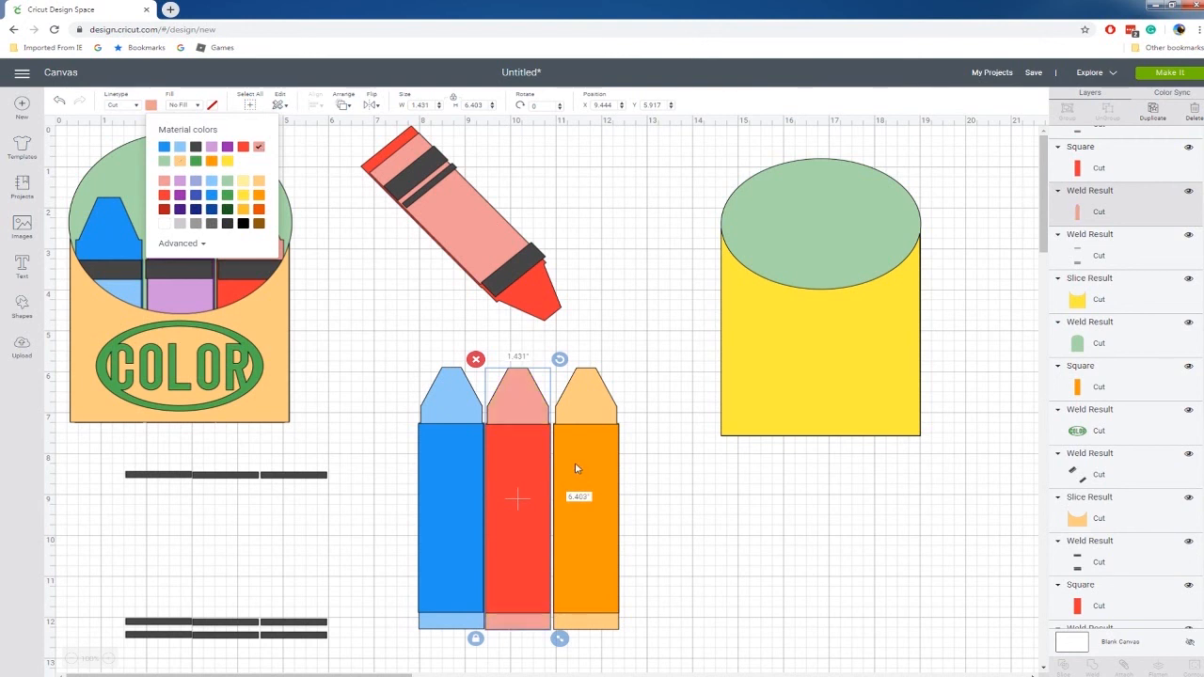
click(576, 465)
drag(94, 455, 371, 595)
right_click(371, 595)
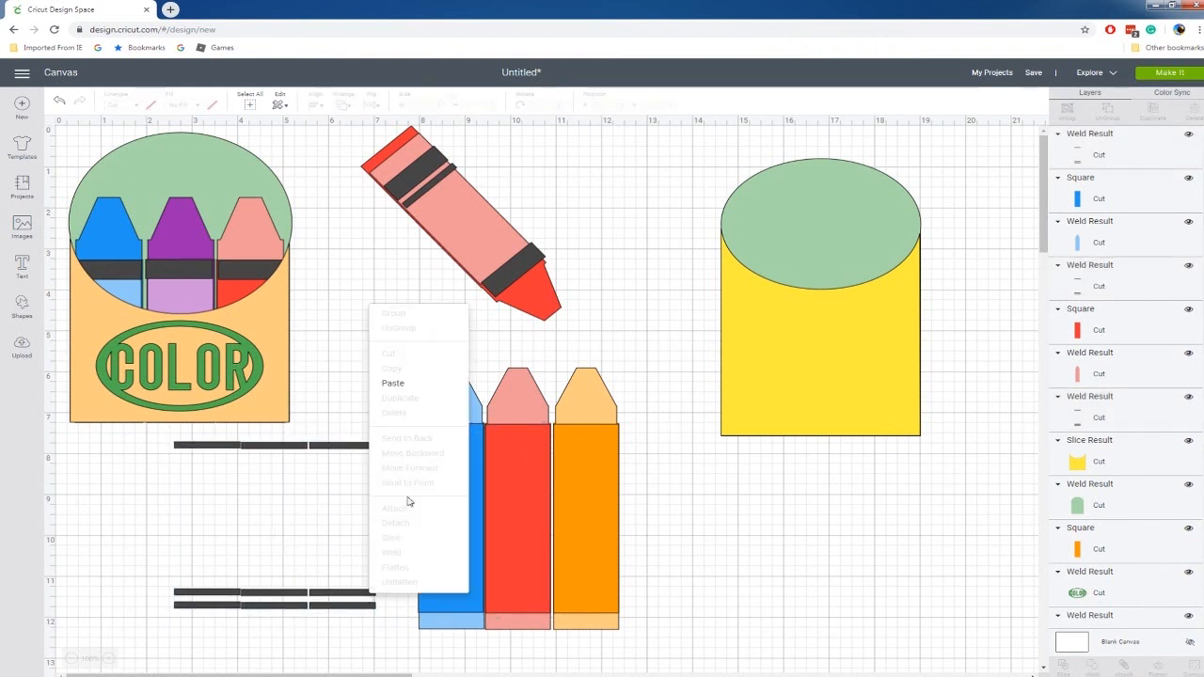
click(200, 449)
shift+click(250, 450)
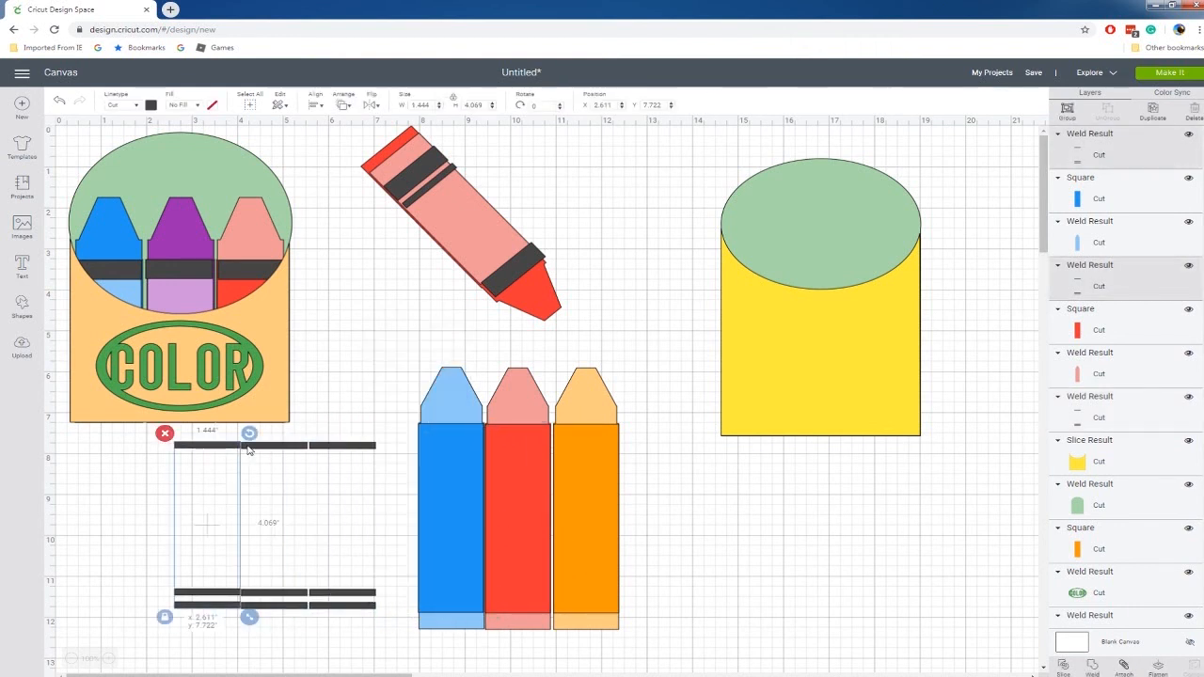
shift+click(334, 449)
right_click(331, 451)
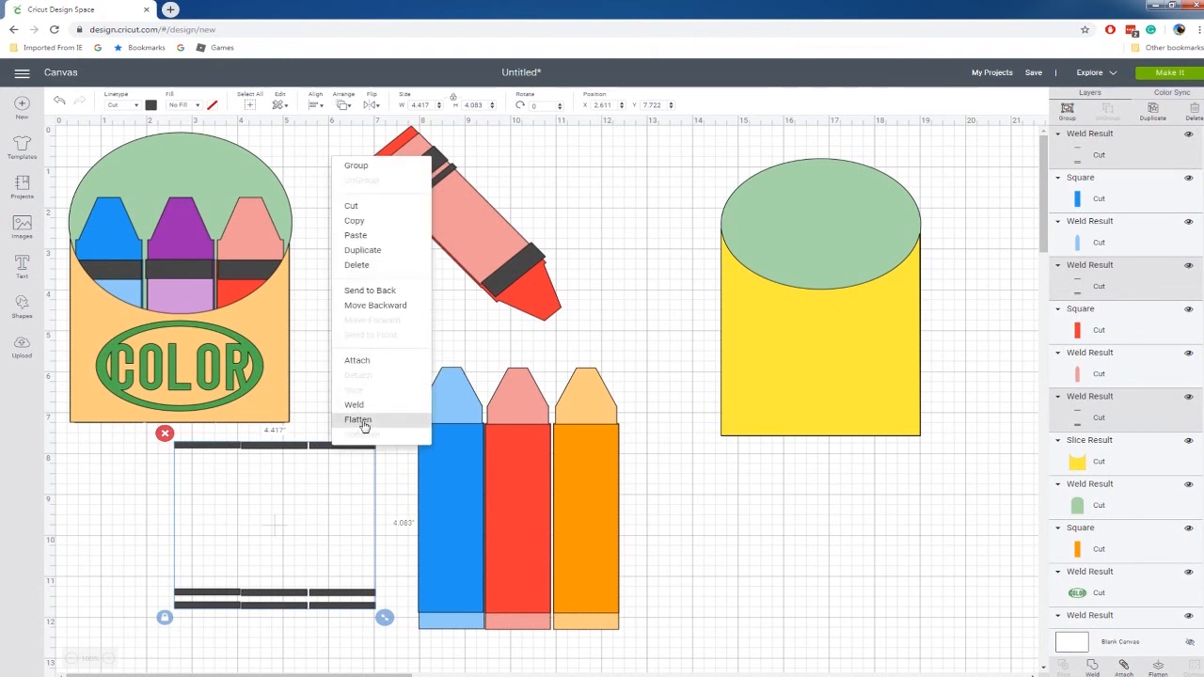
click(396, 495)
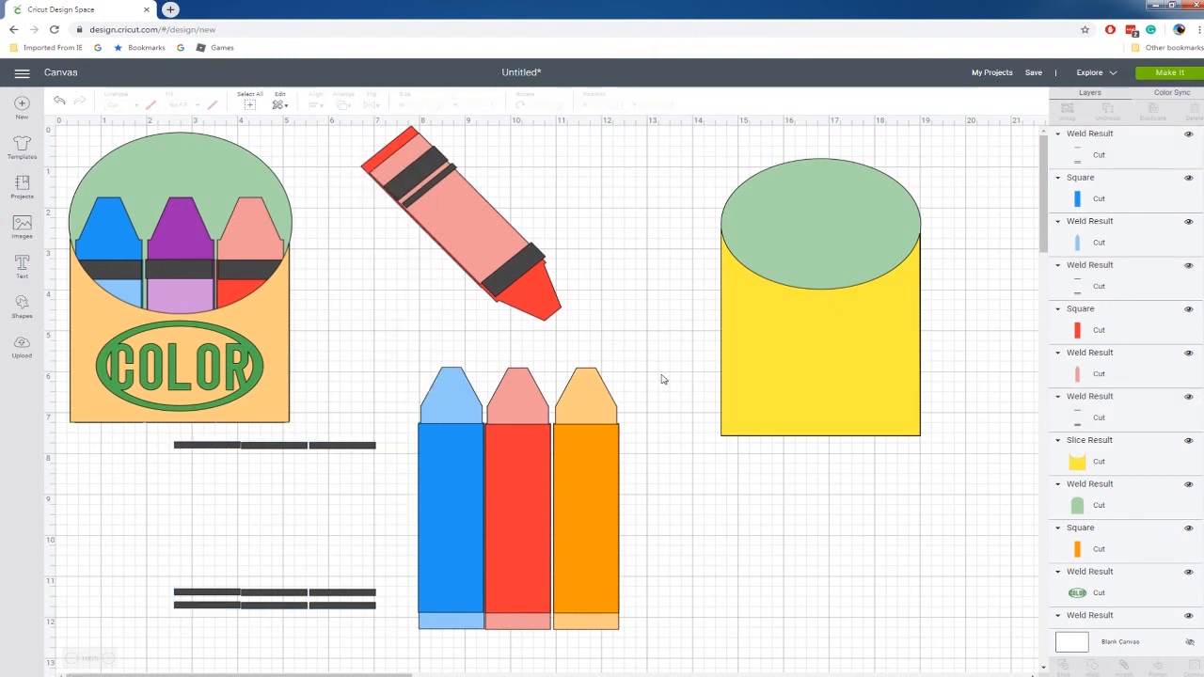
drag(662, 379, 442, 630)
right_click(477, 562)
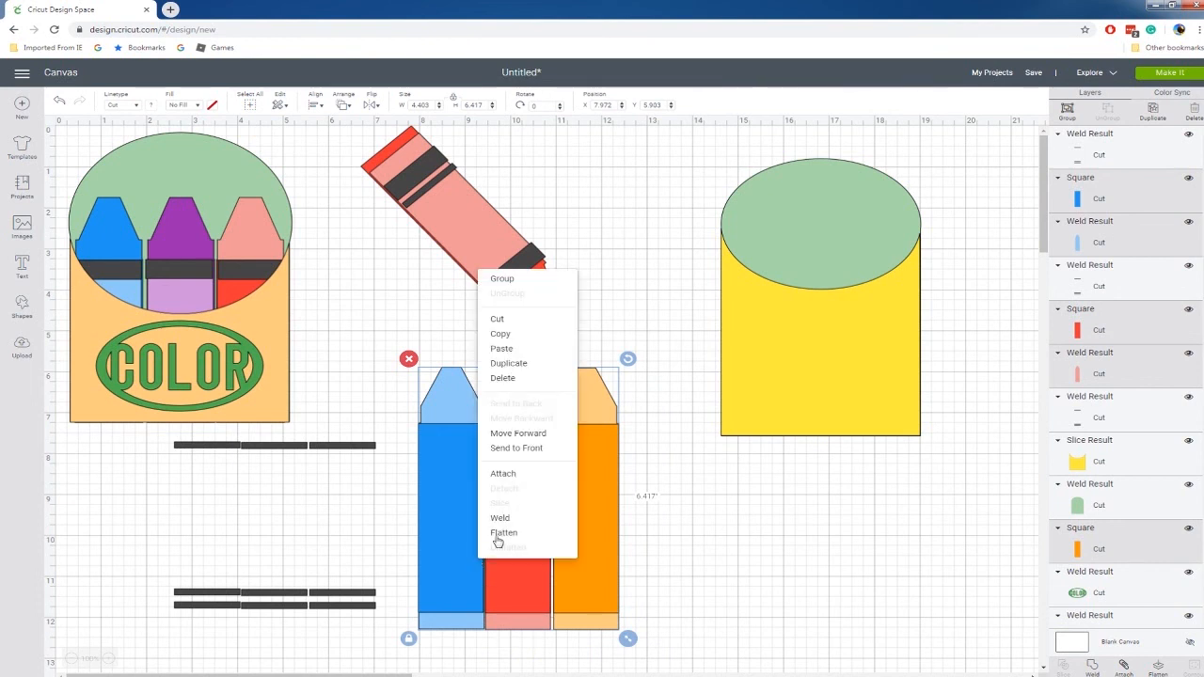
click(820, 276)
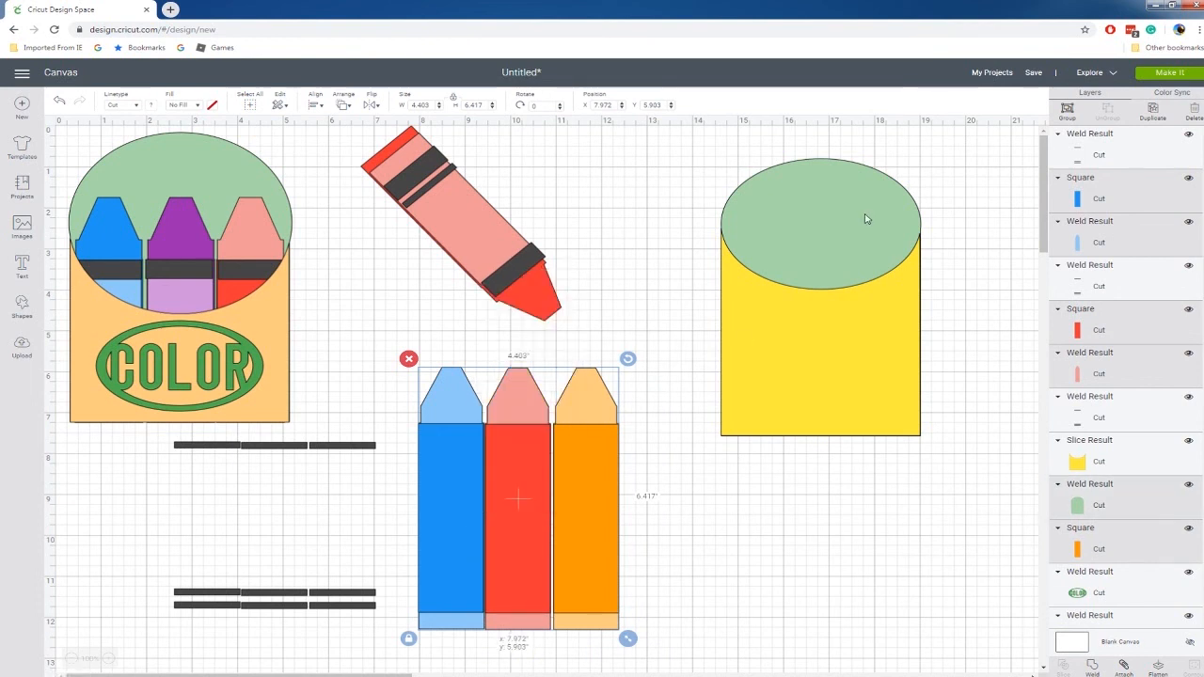
shift+click(865, 218)
right_click(869, 198)
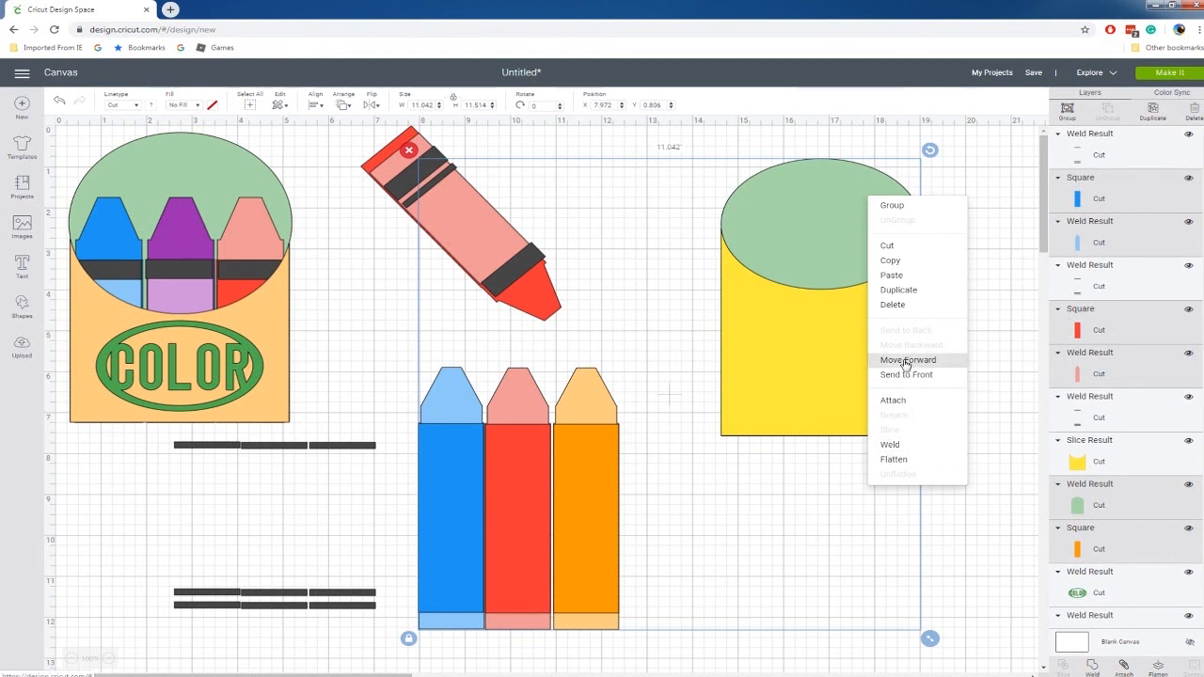
click(769, 502)
drag(414, 408, 644, 656)
right_click(607, 595)
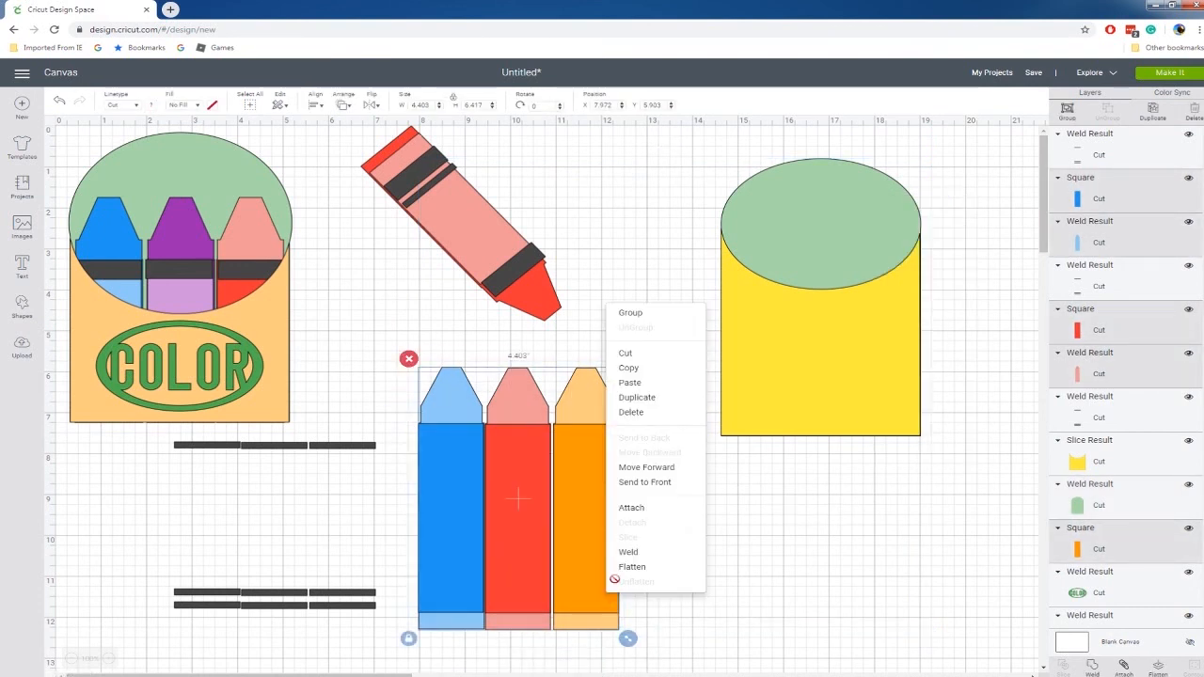
Bring each of the three black stripe sets to the front of the layer order, one at a time.
click(348, 452)
right_click(348, 451)
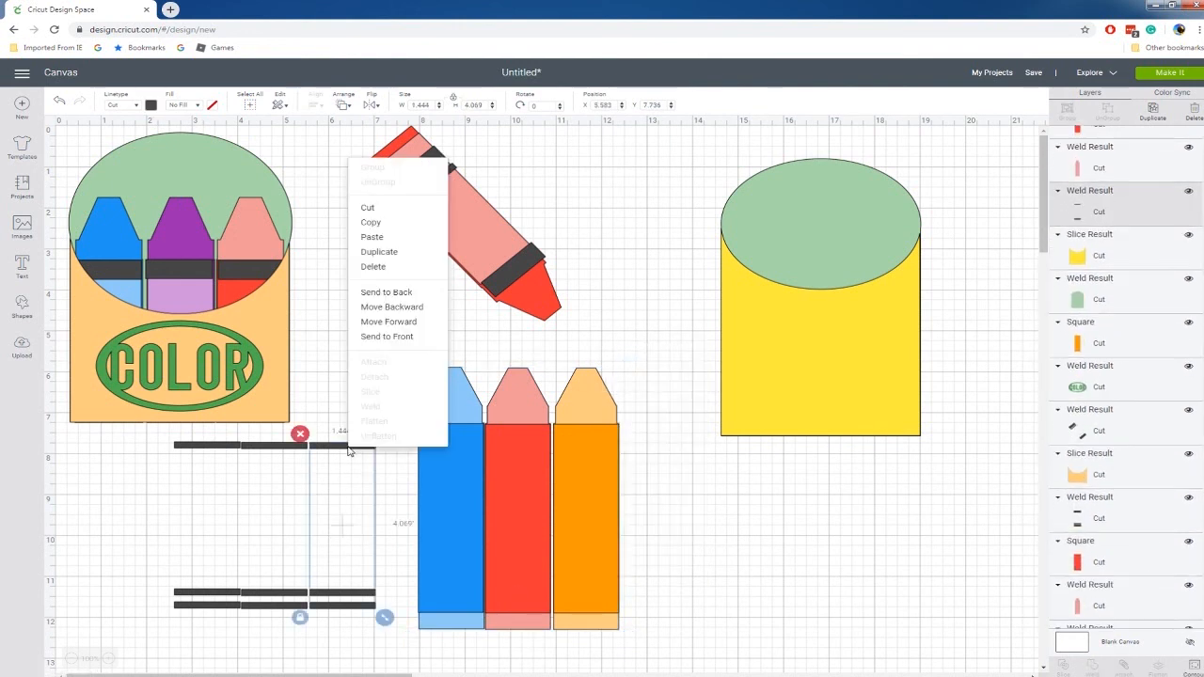
click(408, 336)
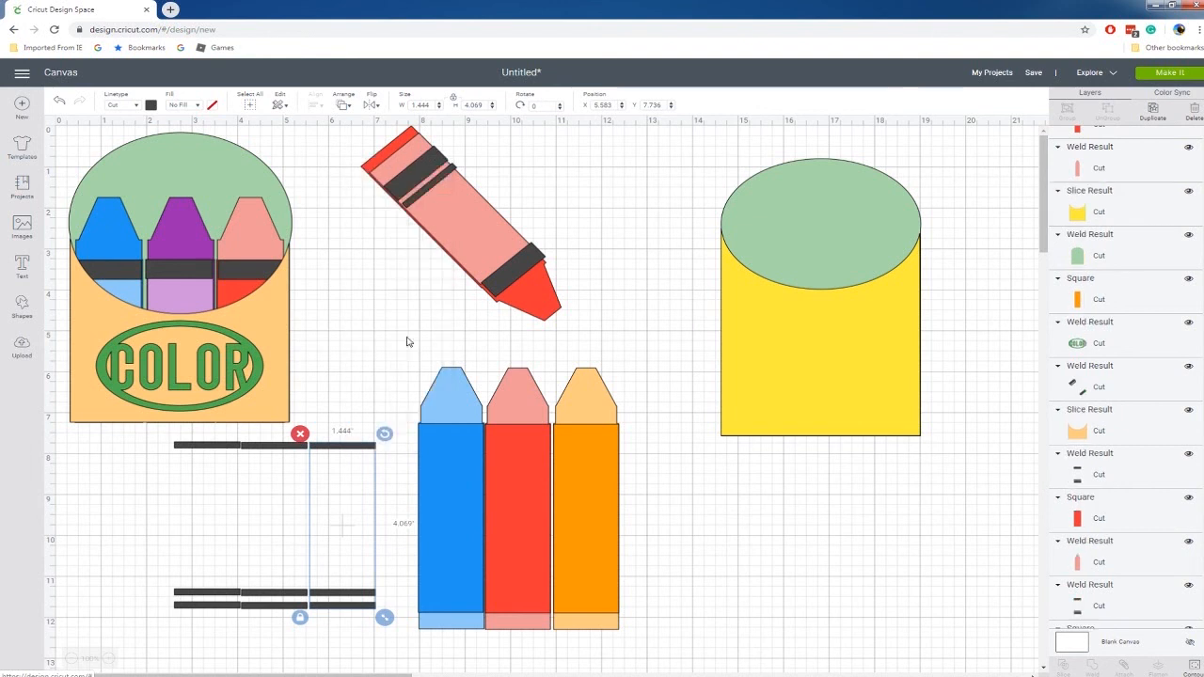
right_click(291, 447)
click(353, 336)
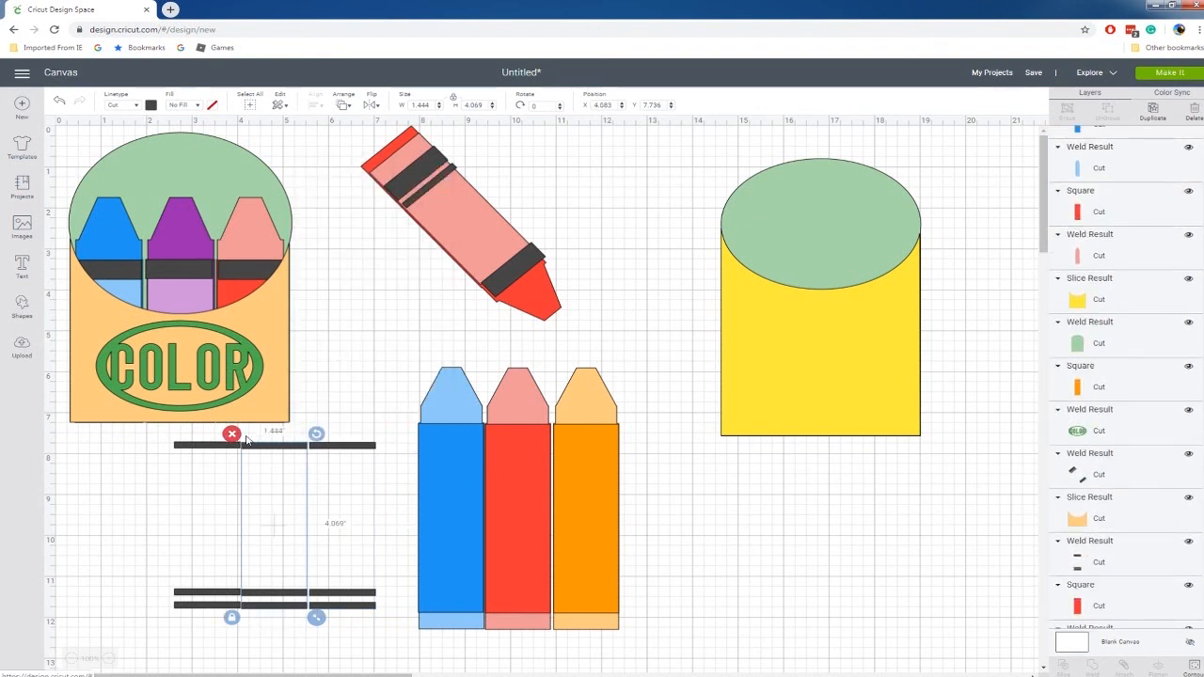
click(226, 446)
right_click(226, 446)
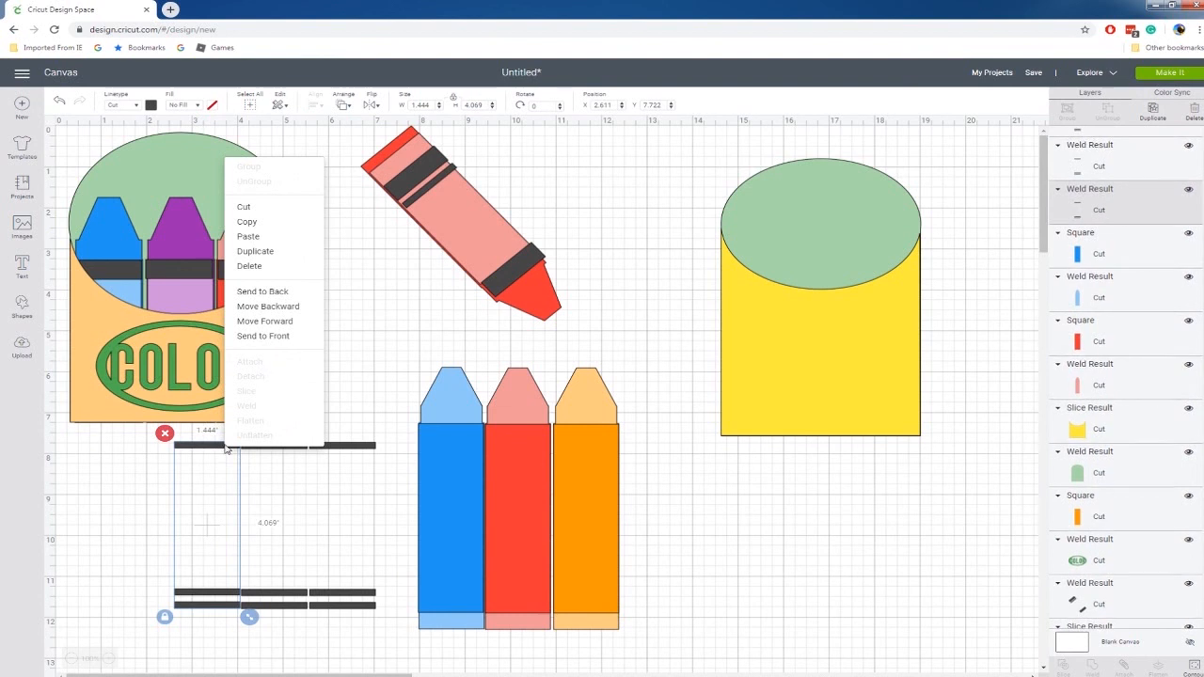
click(264, 336)
Move the three black stripe sets together onto the blue, red and orange crayons.
drag(146, 428, 382, 652)
drag(361, 594, 601, 585)
drag(382, 354, 627, 658)
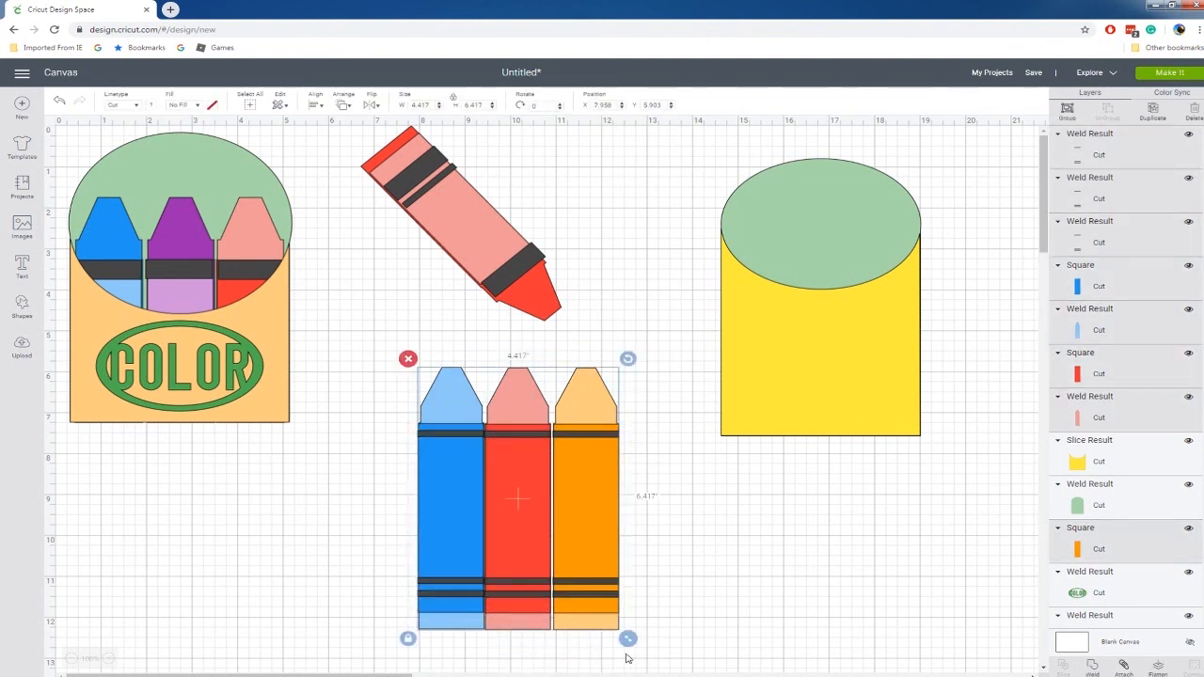
Bring the yellow front of the crayon box to the front of the layer order.
click(833, 505)
right_click(825, 351)
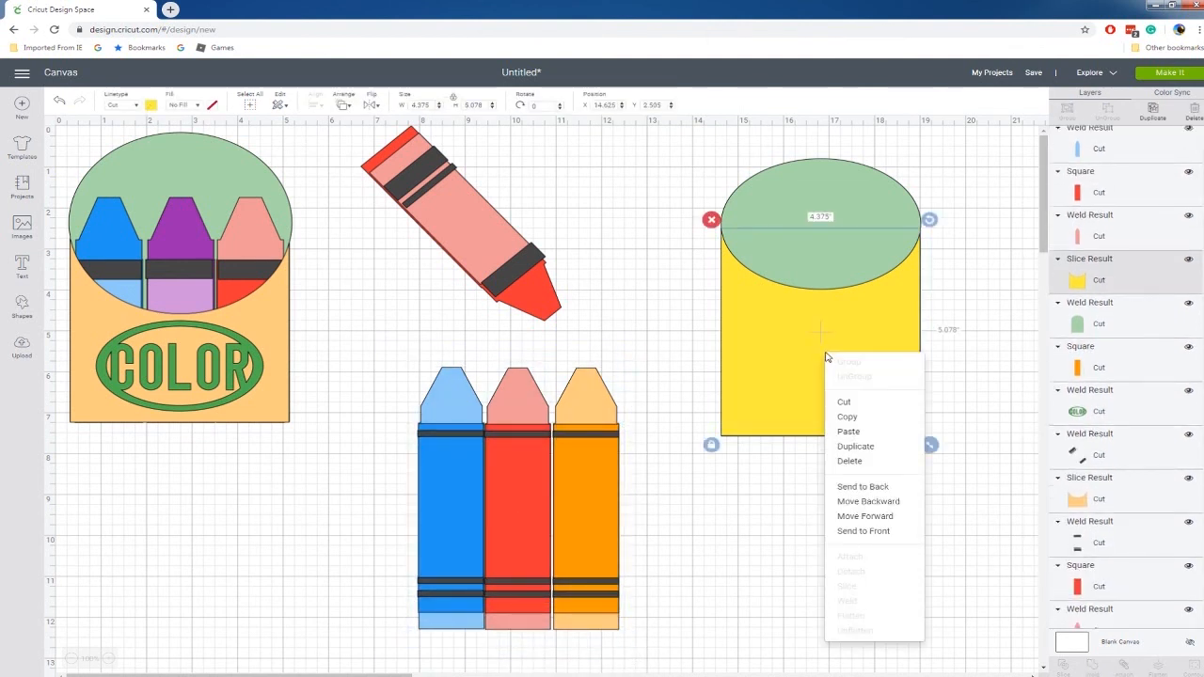
click(866, 532)
Shift the three striped crayons together slightly to the left on the empty canvas.
drag(387, 353, 722, 641)
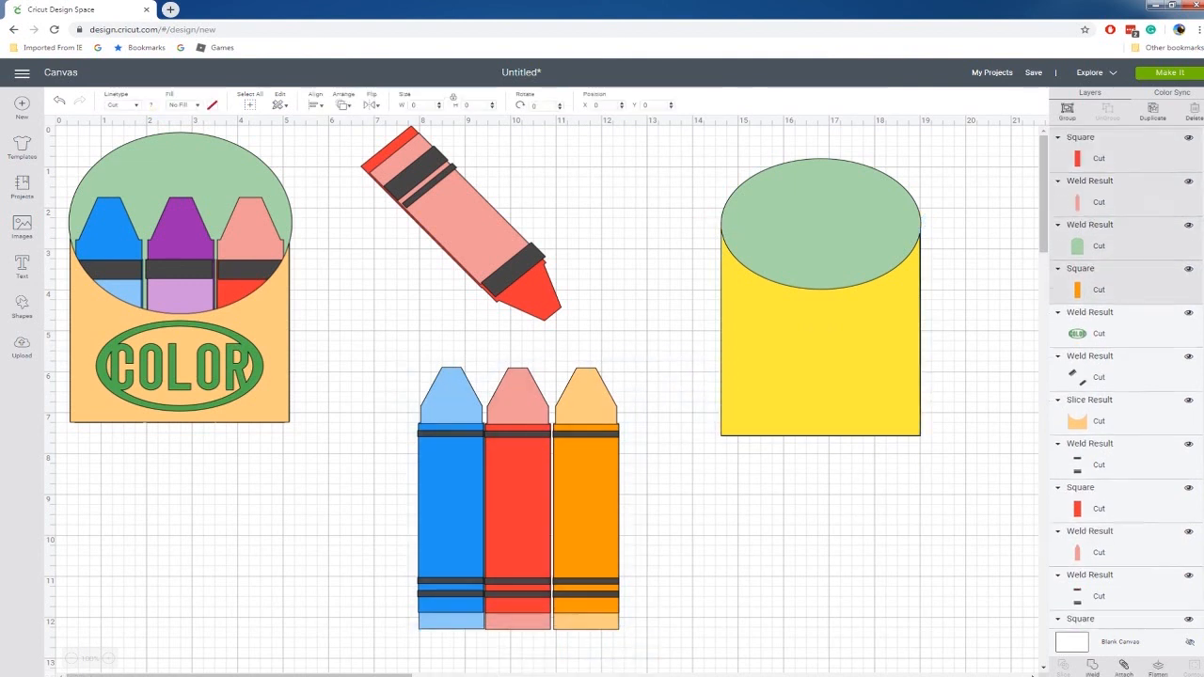
drag(424, 466, 414, 467)
click(343, 442)
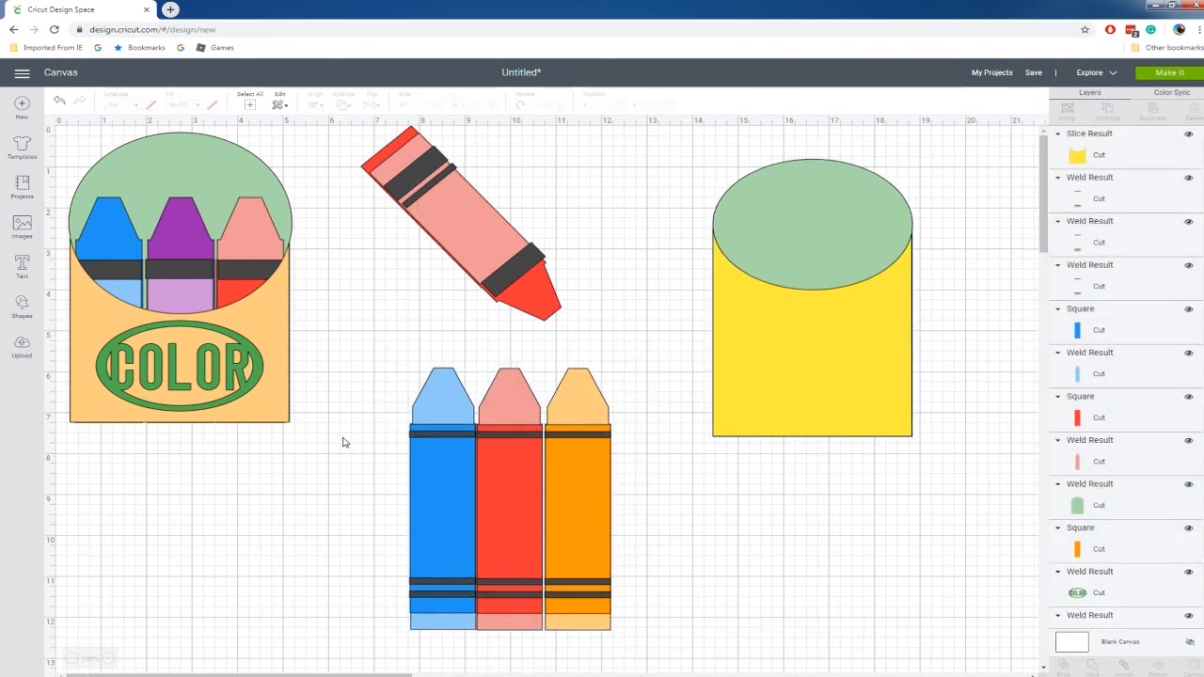
drag(318, 358, 647, 649)
drag(592, 583, 582, 554)
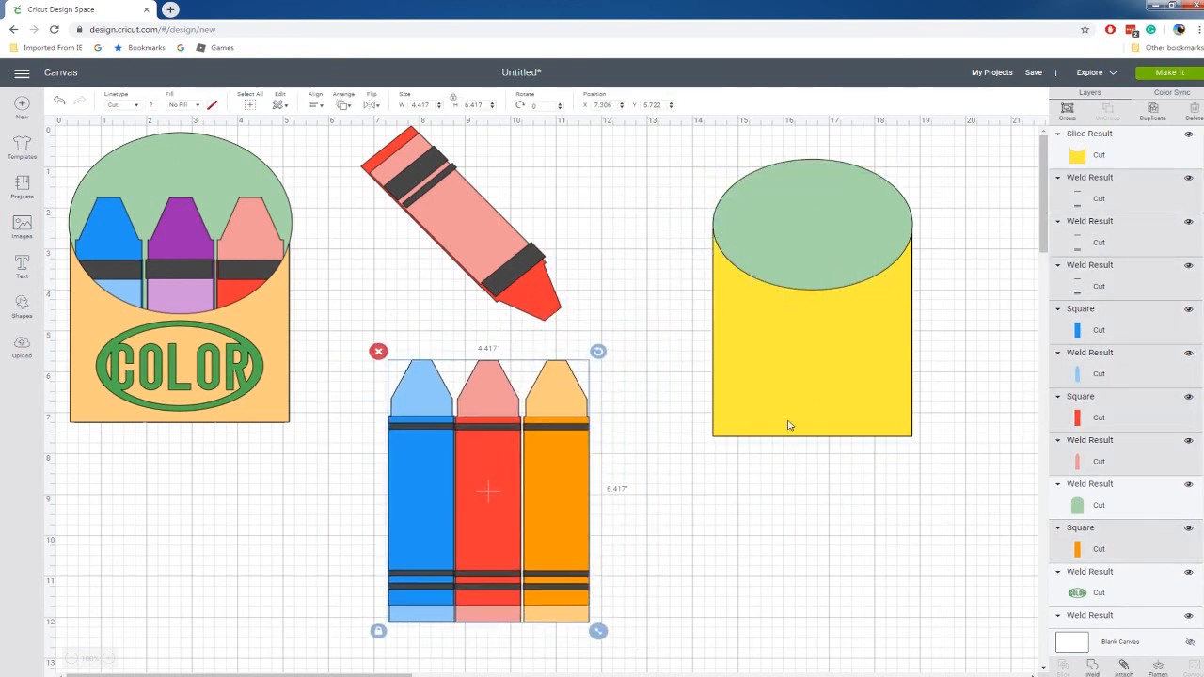
Send the green box back to the very back and move the three crayons into the yellow box.
right_click(822, 207)
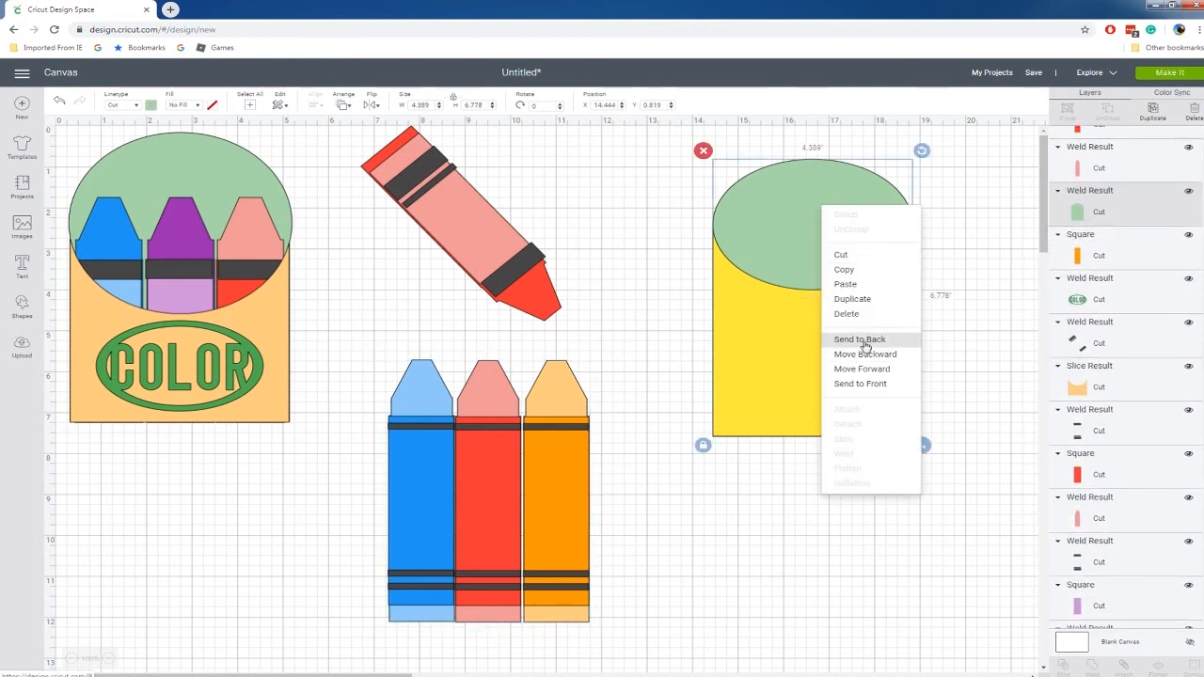
click(863, 344)
click(752, 506)
drag(375, 353, 645, 651)
mouse_move(590, 597)
mouse_down()
mouse_move(912, 399)
mouse_move(922, 449)
mouse_move(908, 451)
mouse_up()
drag(848, 260, 847, 262)
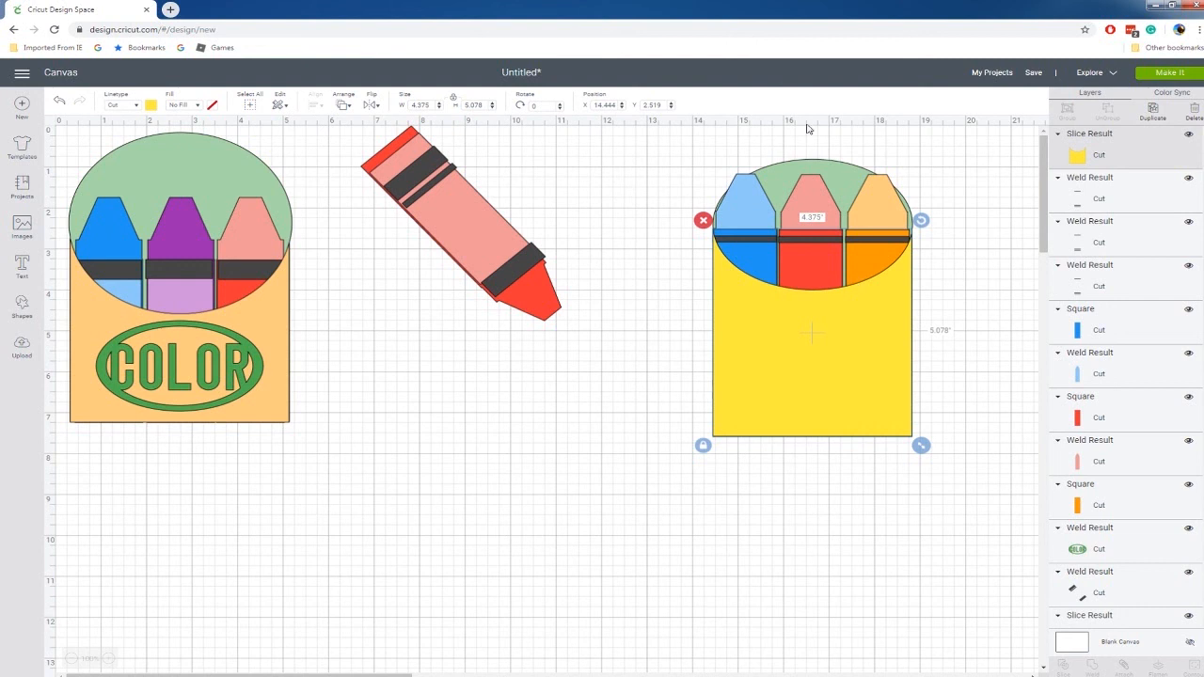
click(751, 195)
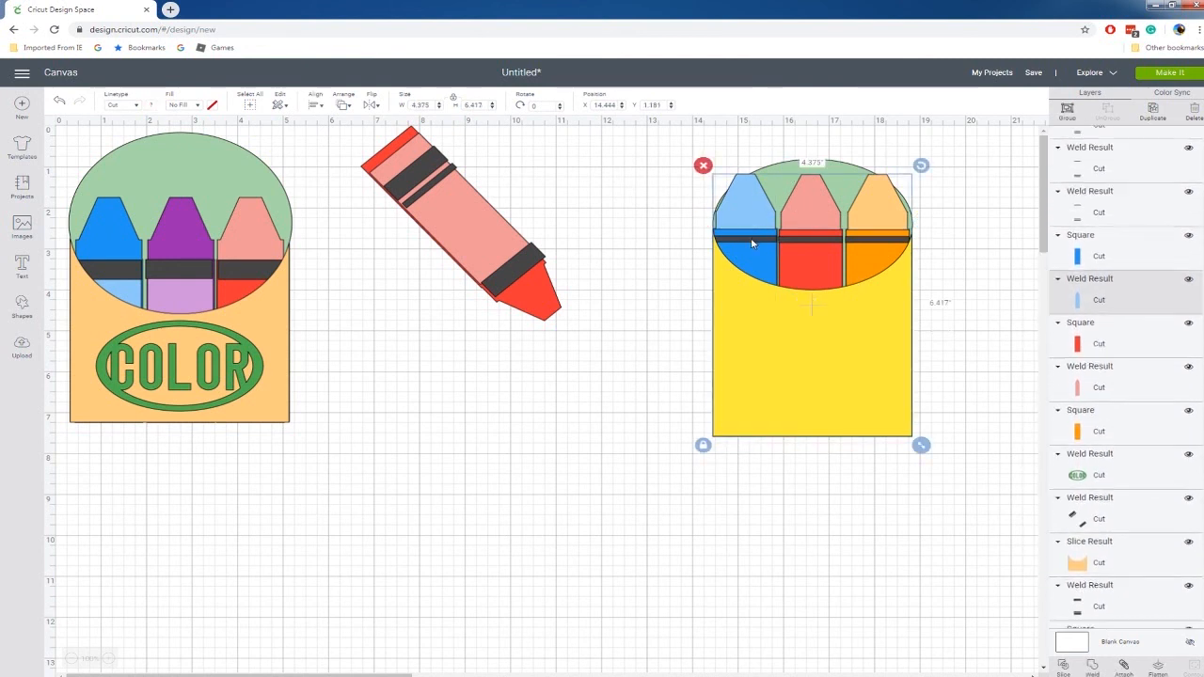
shift+click(813, 215)
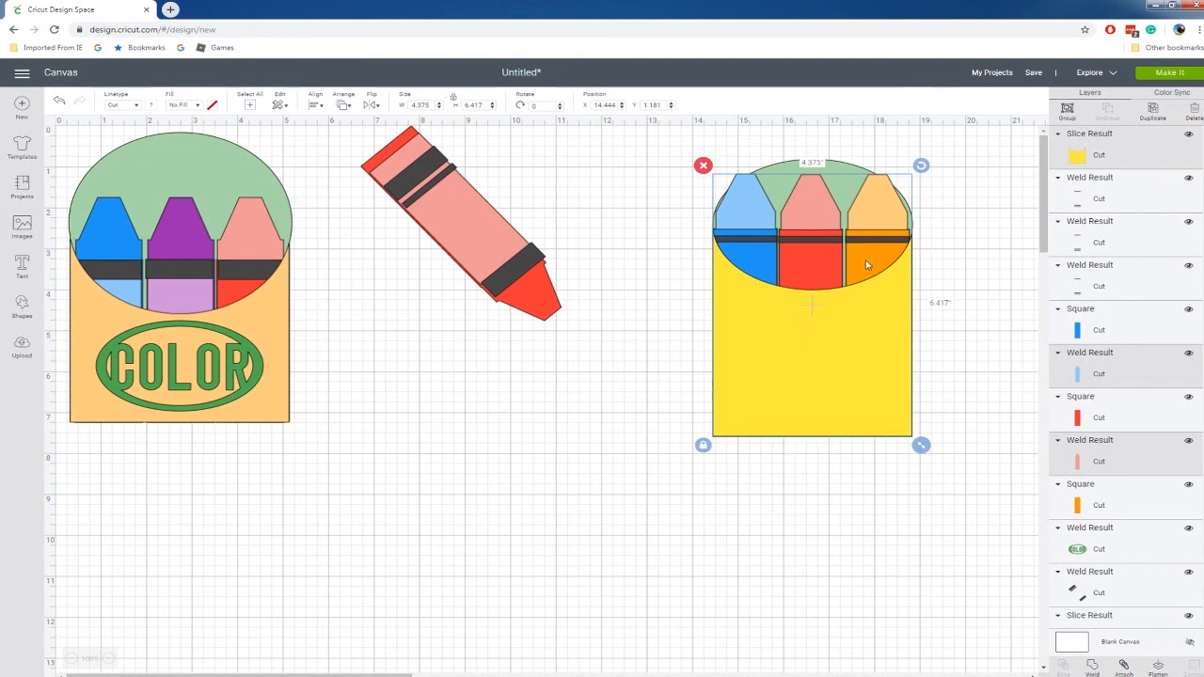
drag(829, 244, 815, 244)
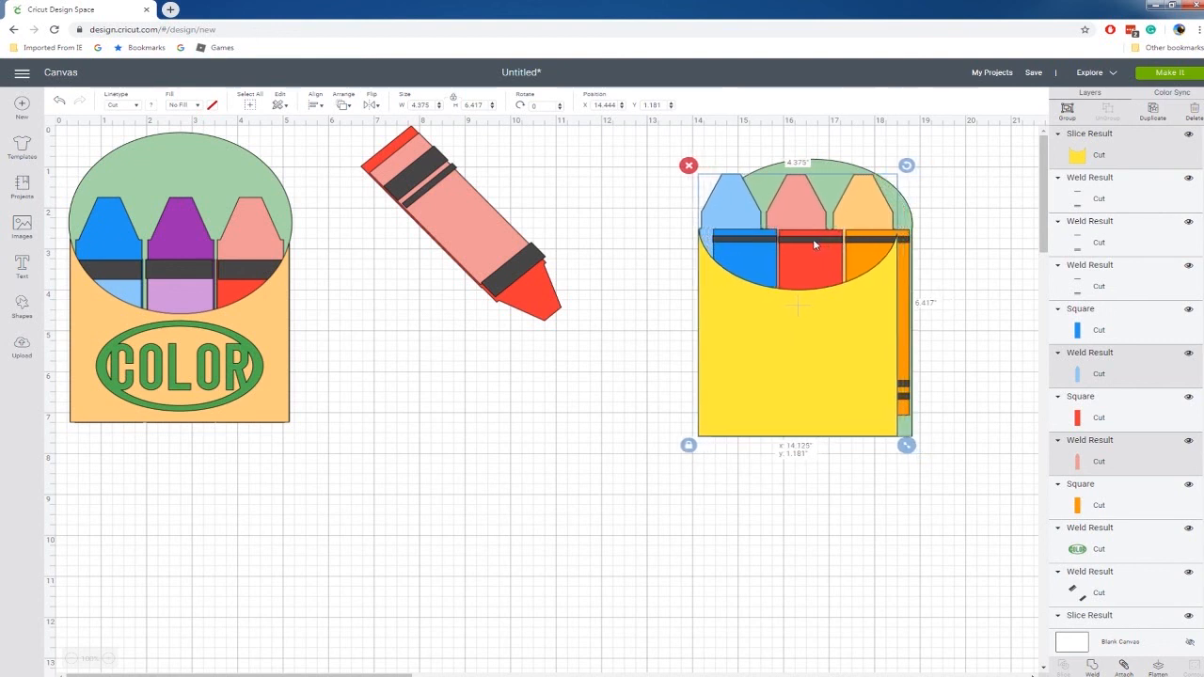
click(906, 278)
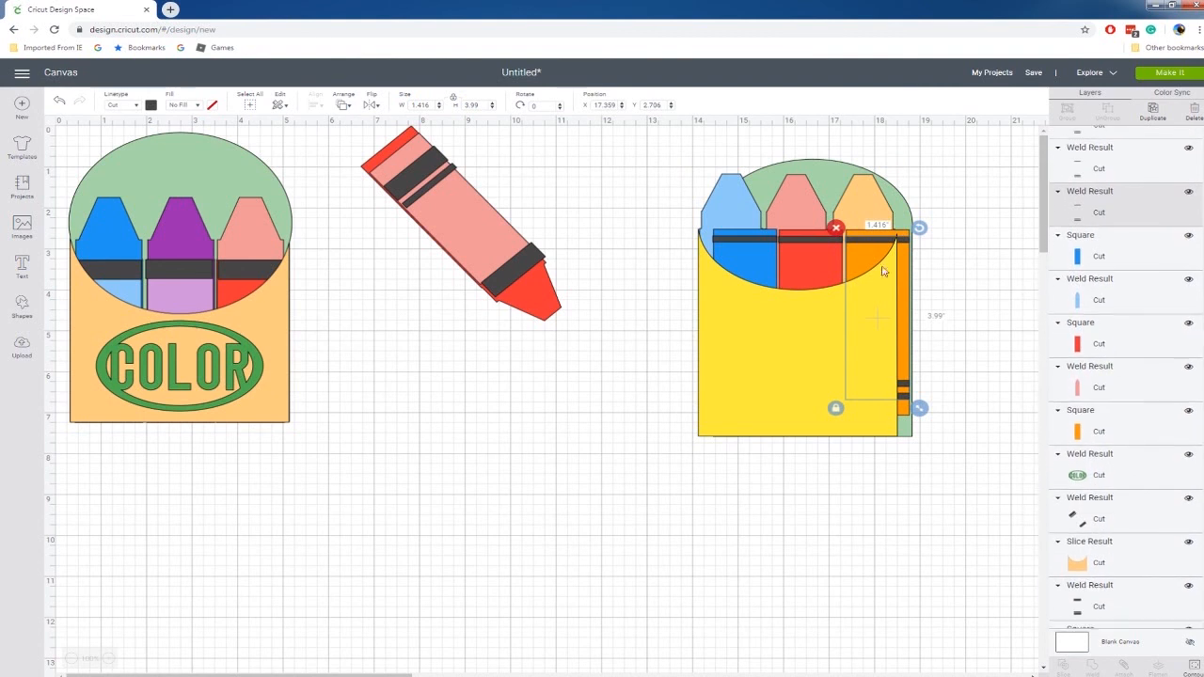
click(60, 101)
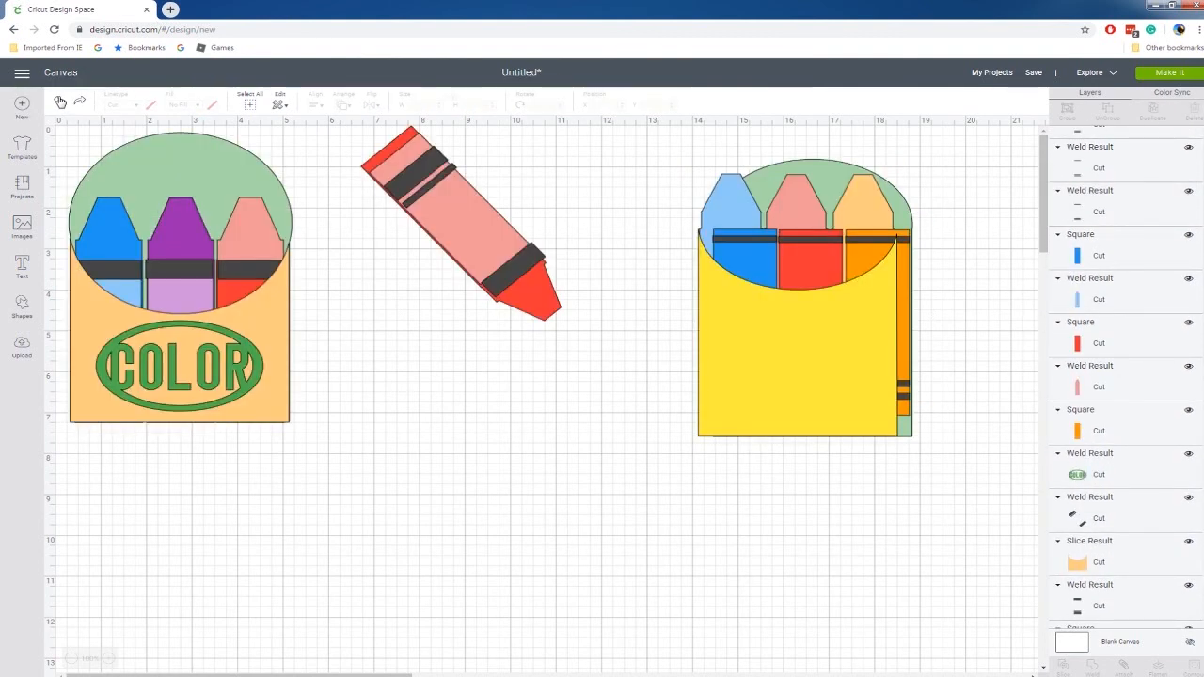
click(60, 101)
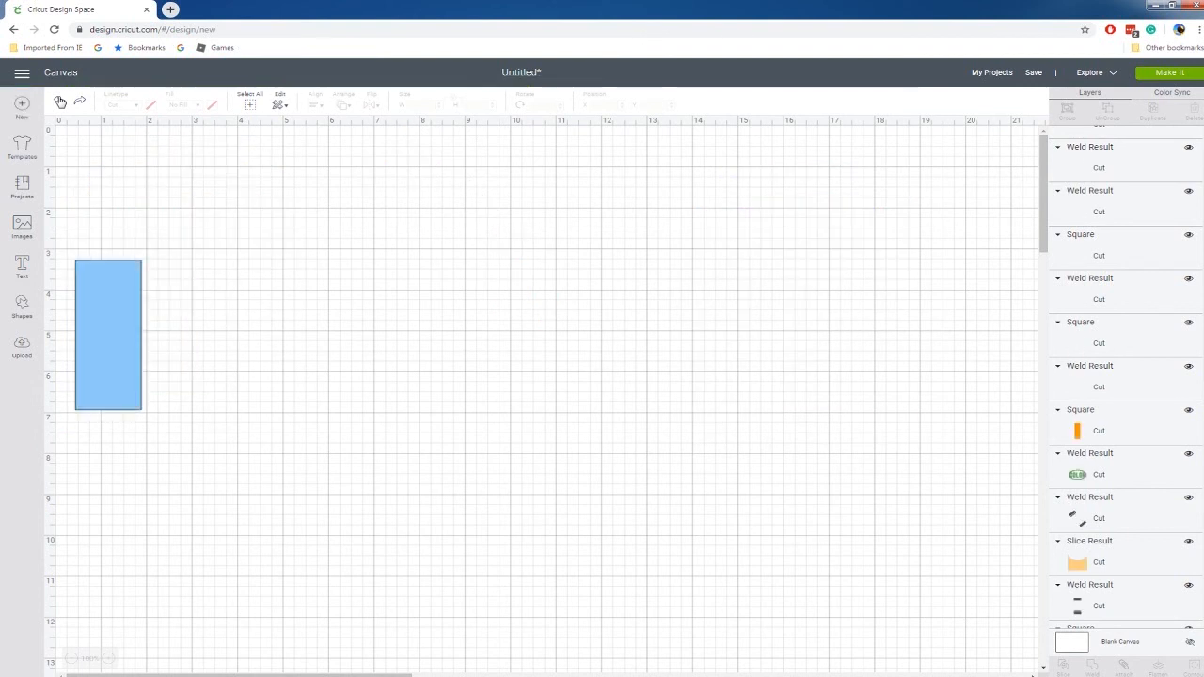
click(60, 100)
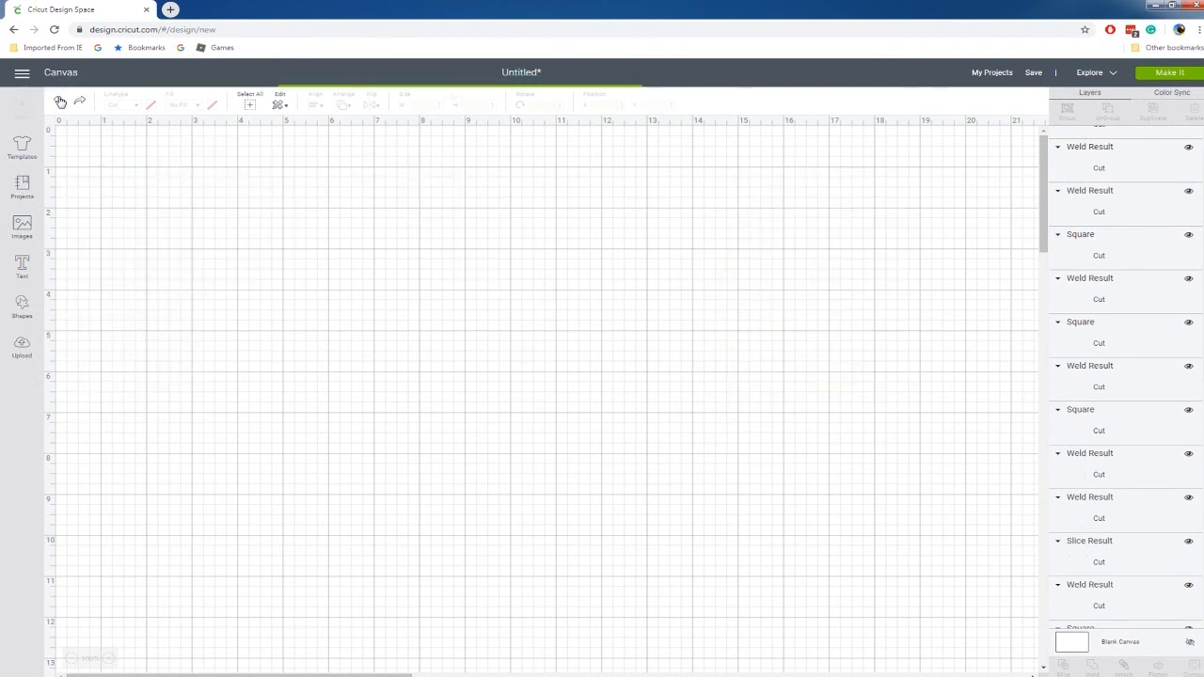
click(60, 100)
click(60, 101)
click(60, 101)
click(60, 101)
Move the yellow box front and green back aside, then shrink the three crayons together slightly.
drag(809, 395, 337, 375)
mouse_move(795, 172)
mouse_down()
mouse_move(491, 178)
mouse_move(430, 236)
mouse_up()
mouse_move(674, 153)
mouse_down()
mouse_move(937, 442)
mouse_move(948, 486)
mouse_up()
drag(908, 429, 895, 411)
Move the green back behind the resized crayons and the yellow front over them to reassemble the box.
drag(479, 450, 830, 361)
drag(355, 353, 817, 350)
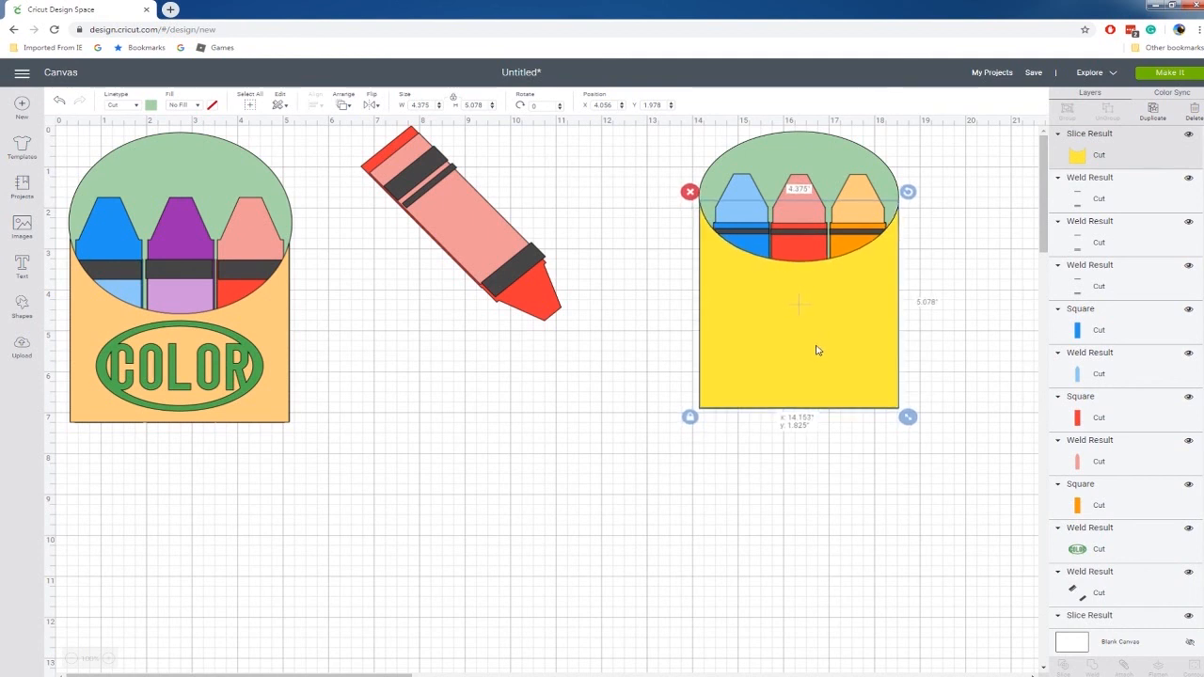
click(642, 431)
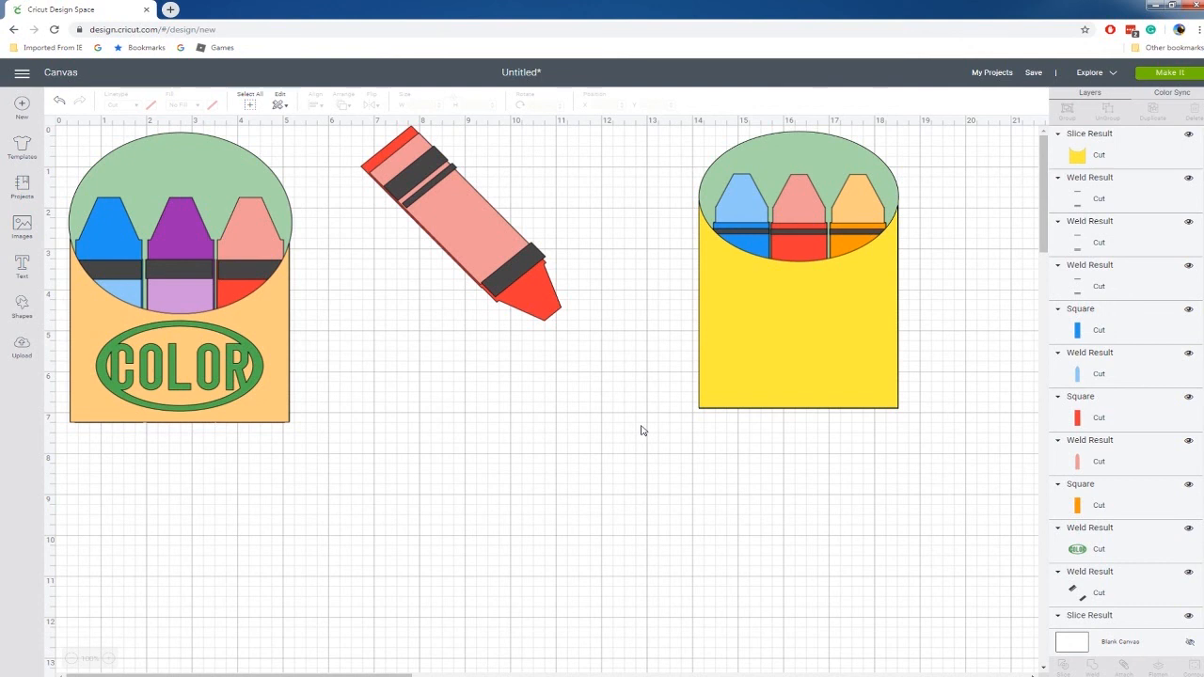
Add a circle shape, place it below the tilted sample crayon and enlarge it to about 5.94 in.
click(249, 351)
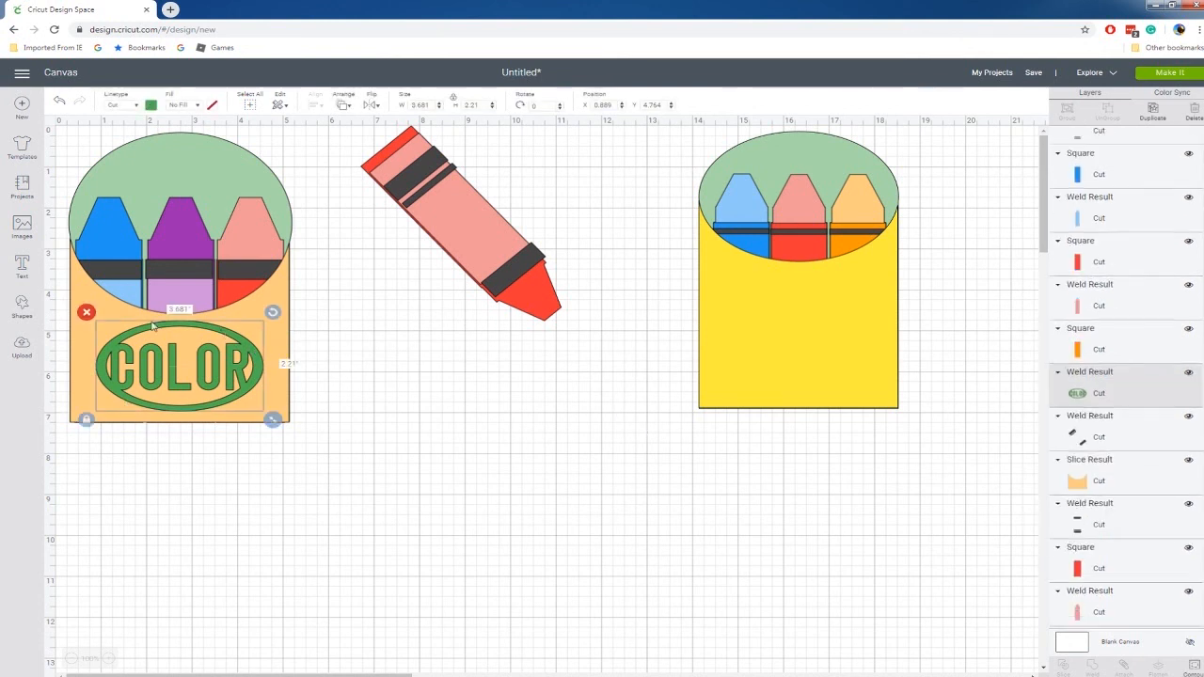
click(376, 368)
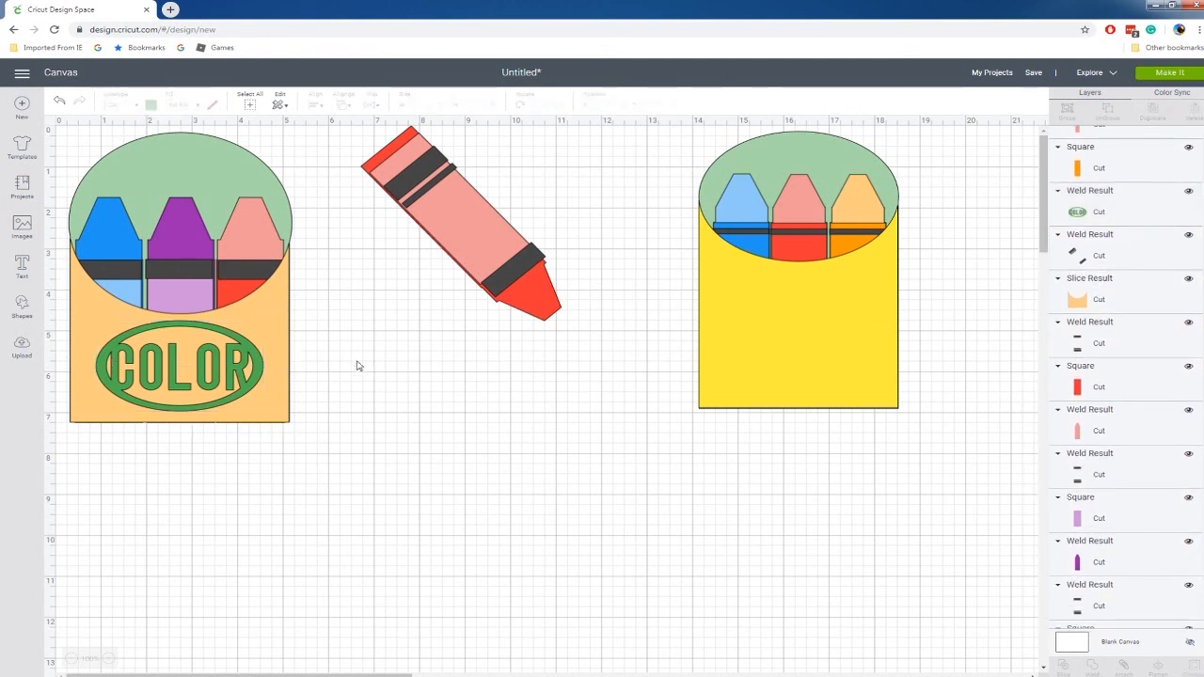
click(22, 304)
click(111, 230)
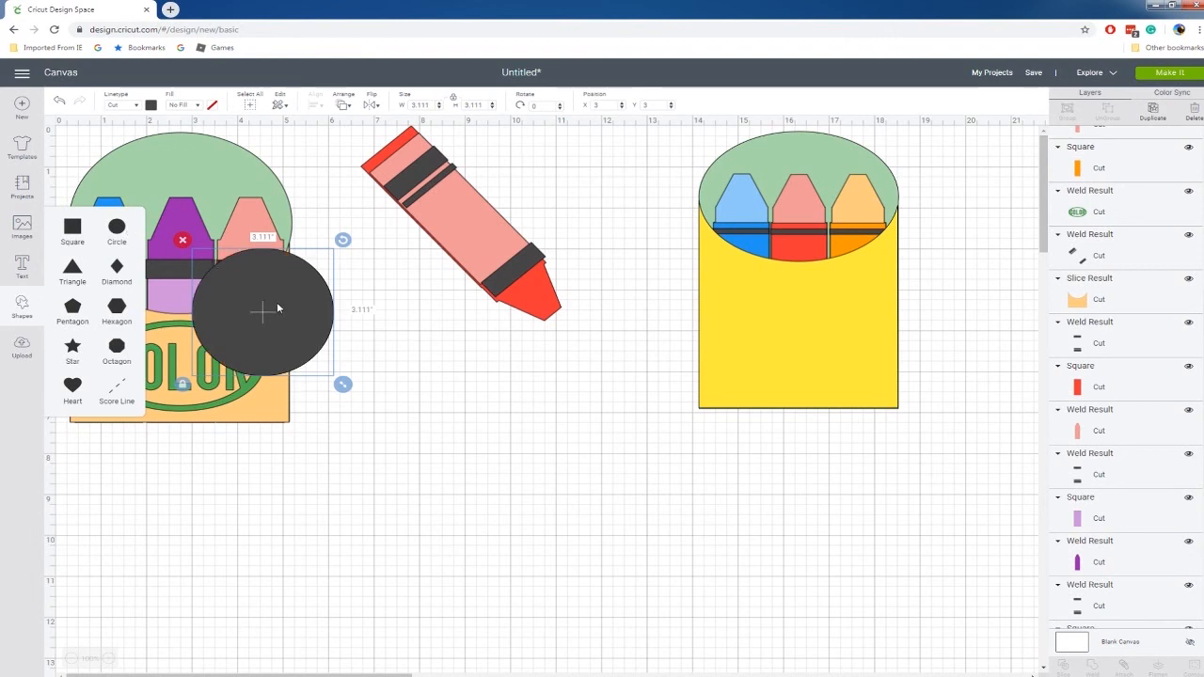
drag(261, 311, 388, 395)
drag(476, 487, 570, 562)
Duplicate the circle, make the copy slightly smaller and place it inside the original to outline a ring.
key(ctrl+d)
drag(680, 451, 411, 476)
click(512, 563)
click(651, 503)
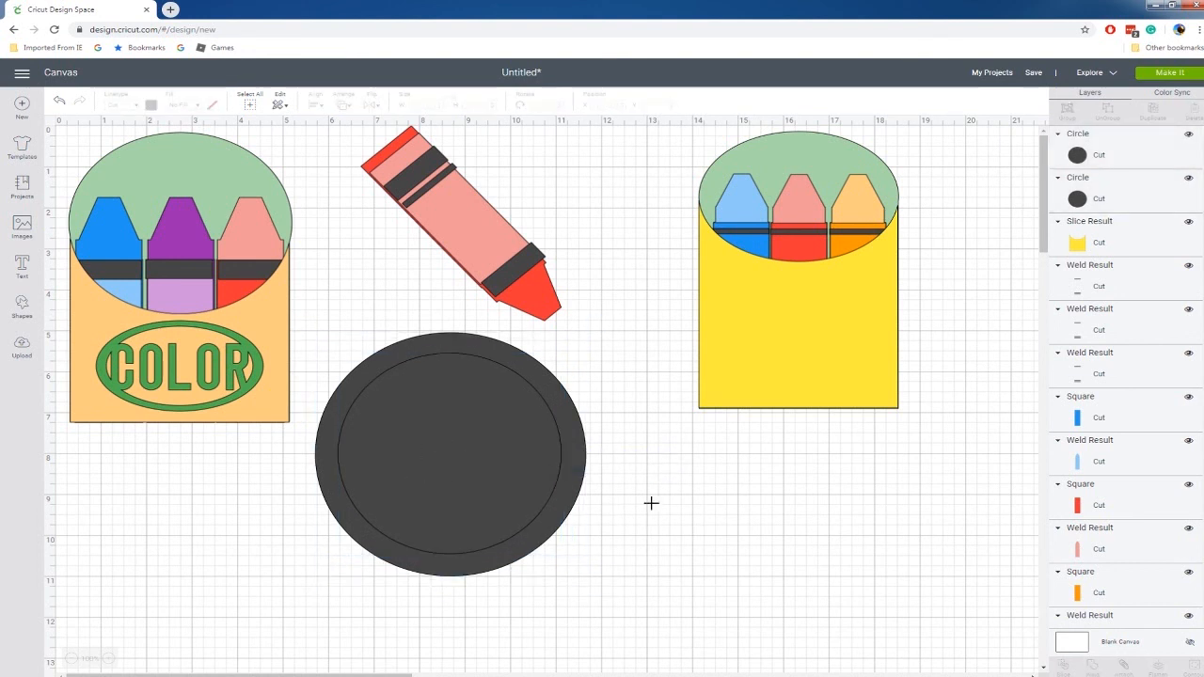
click(530, 455)
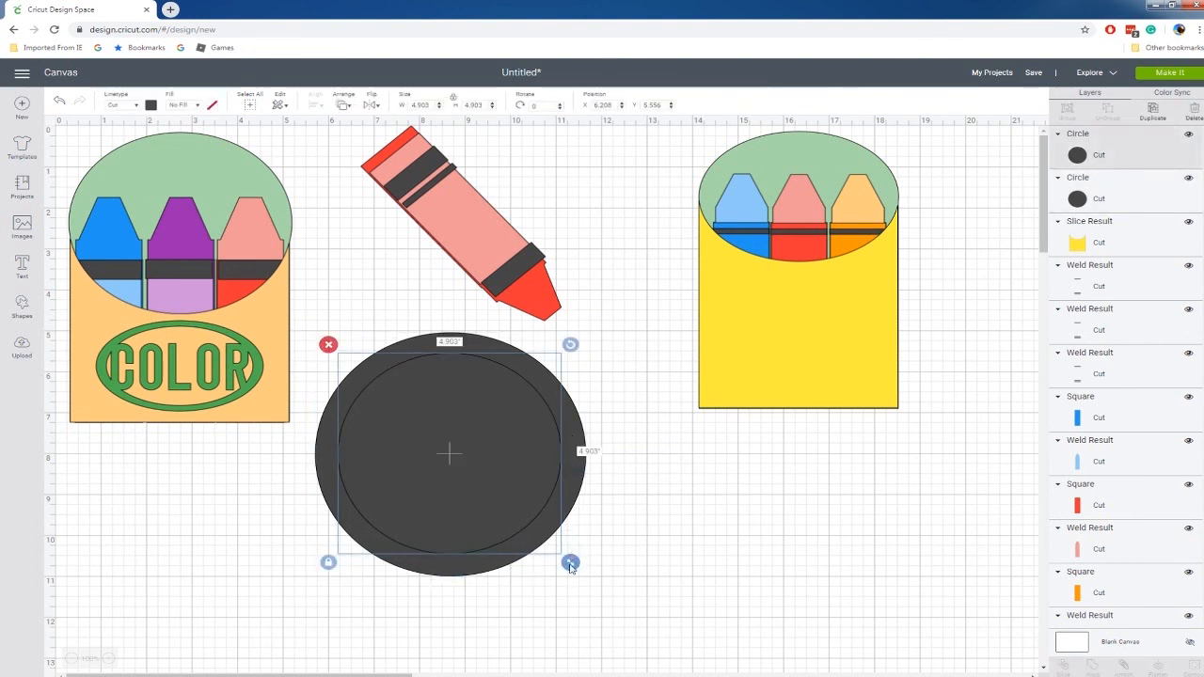
drag(577, 571, 582, 573)
Center the smaller circle horizontally and vertically inside the larger one.
drag(658, 553, 439, 510)
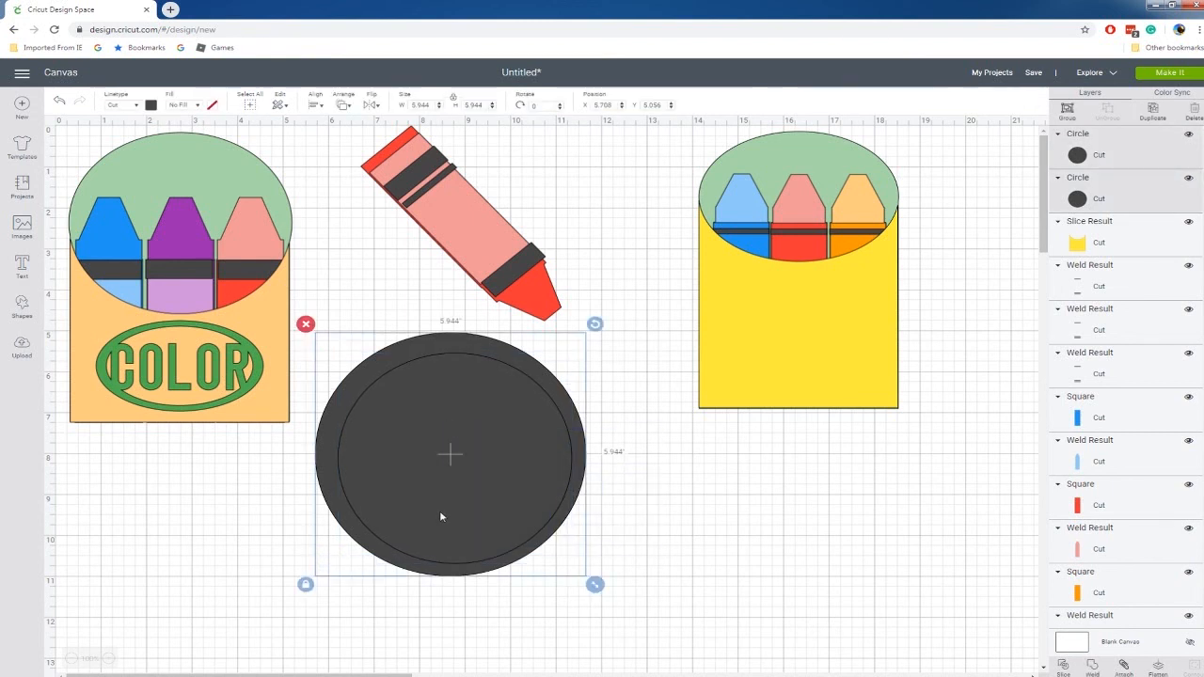
click(341, 105)
click(317, 106)
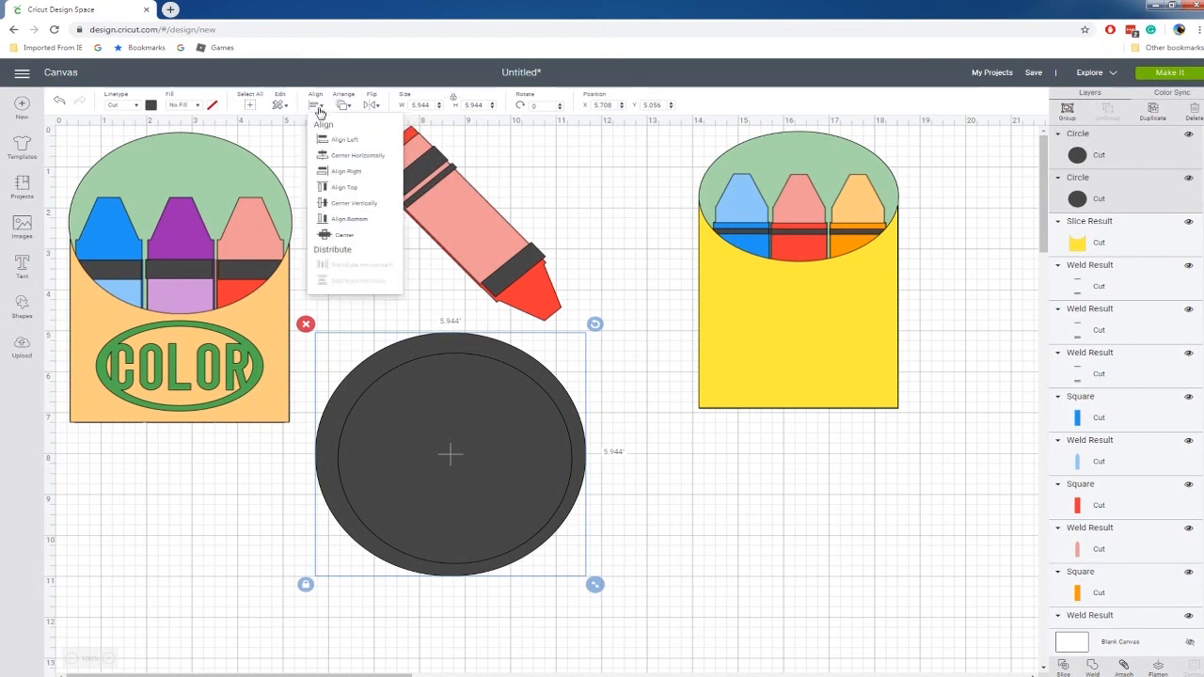
click(343, 156)
click(317, 107)
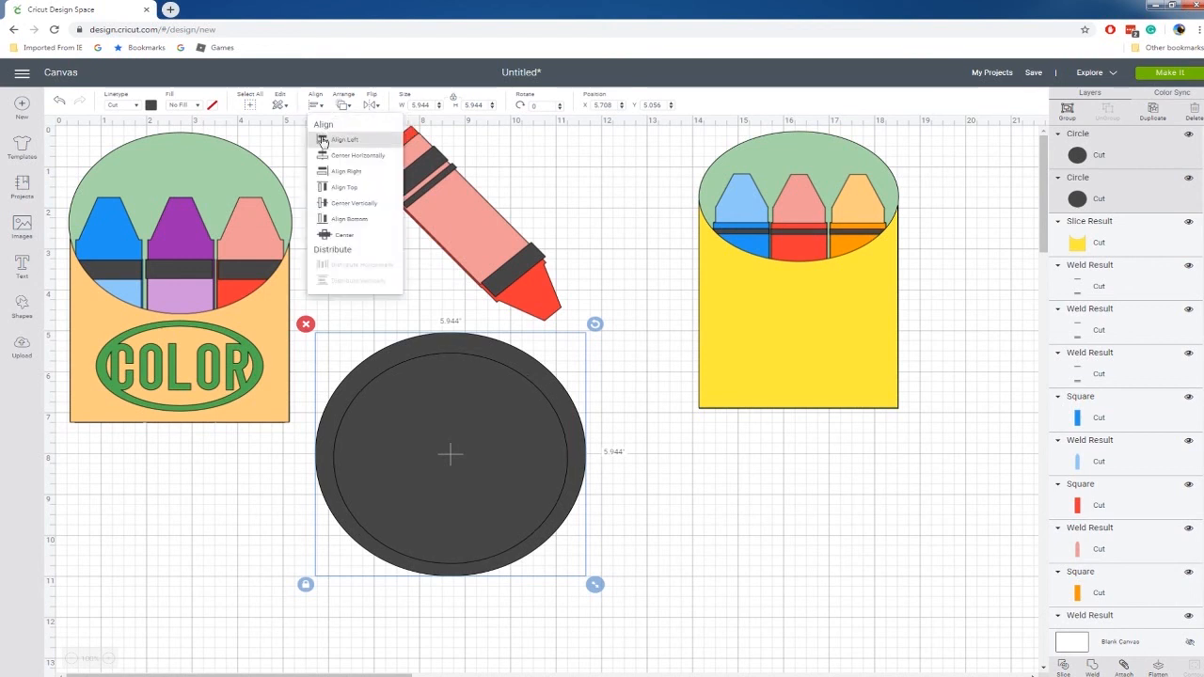
click(341, 201)
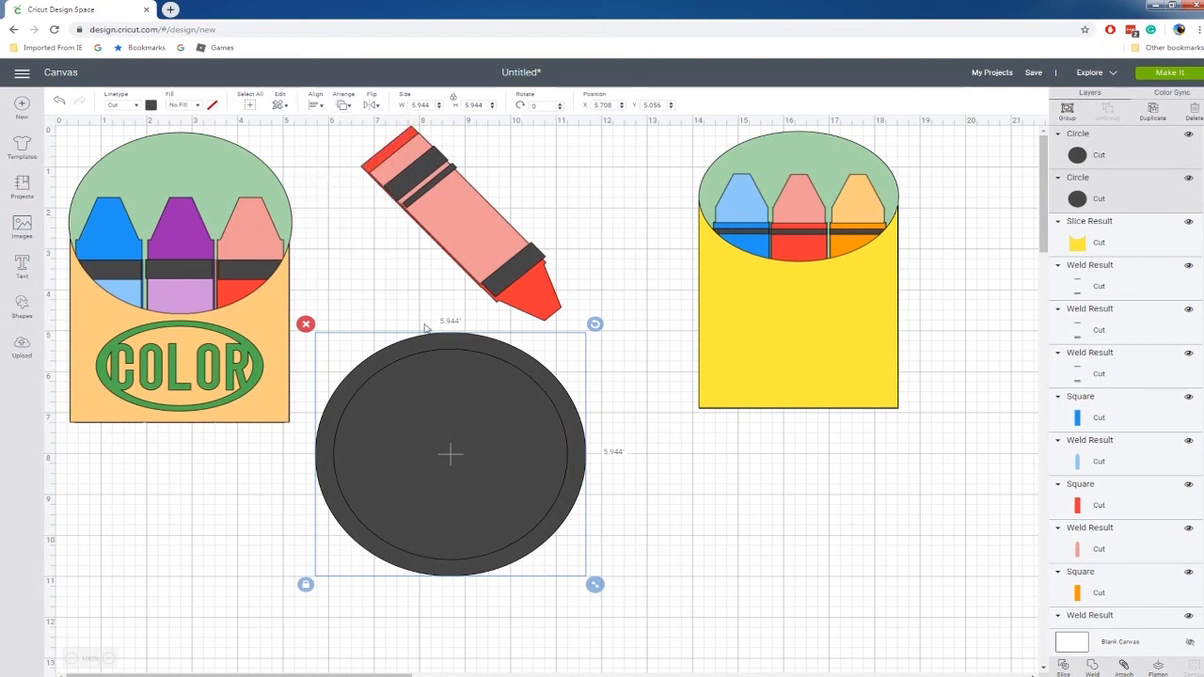
Slice the two circles, move the outer ring aside and delete the leftover inner discs.
right_click(483, 445)
click(514, 395)
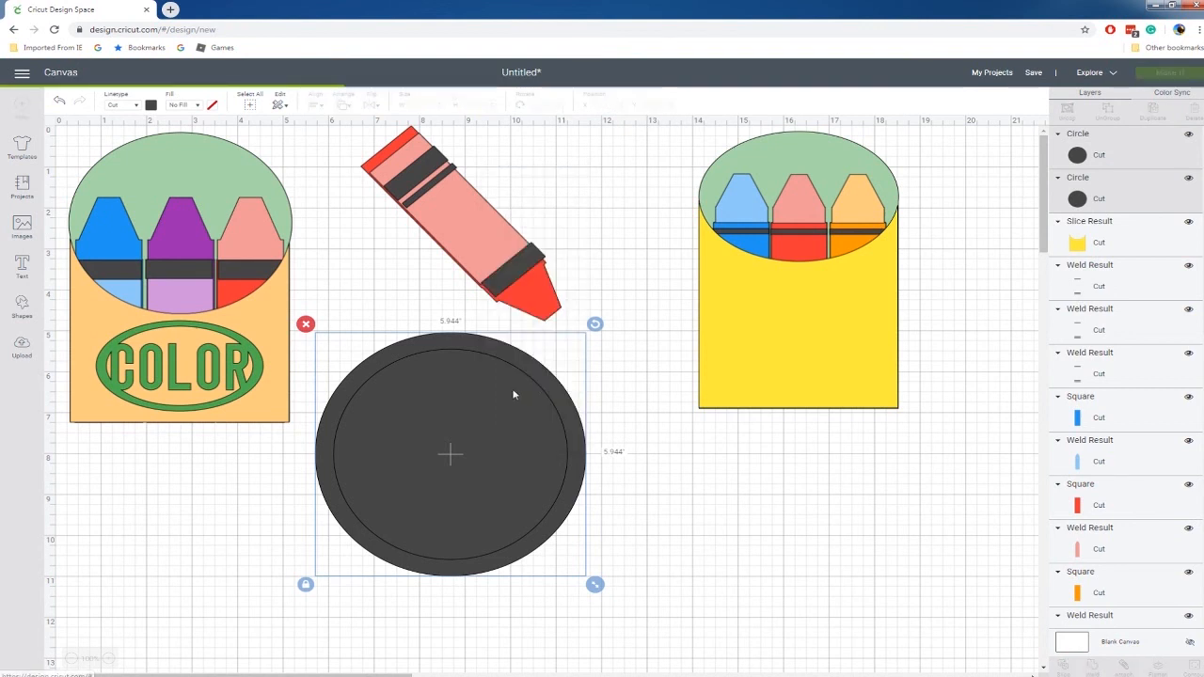
drag(580, 473, 883, 494)
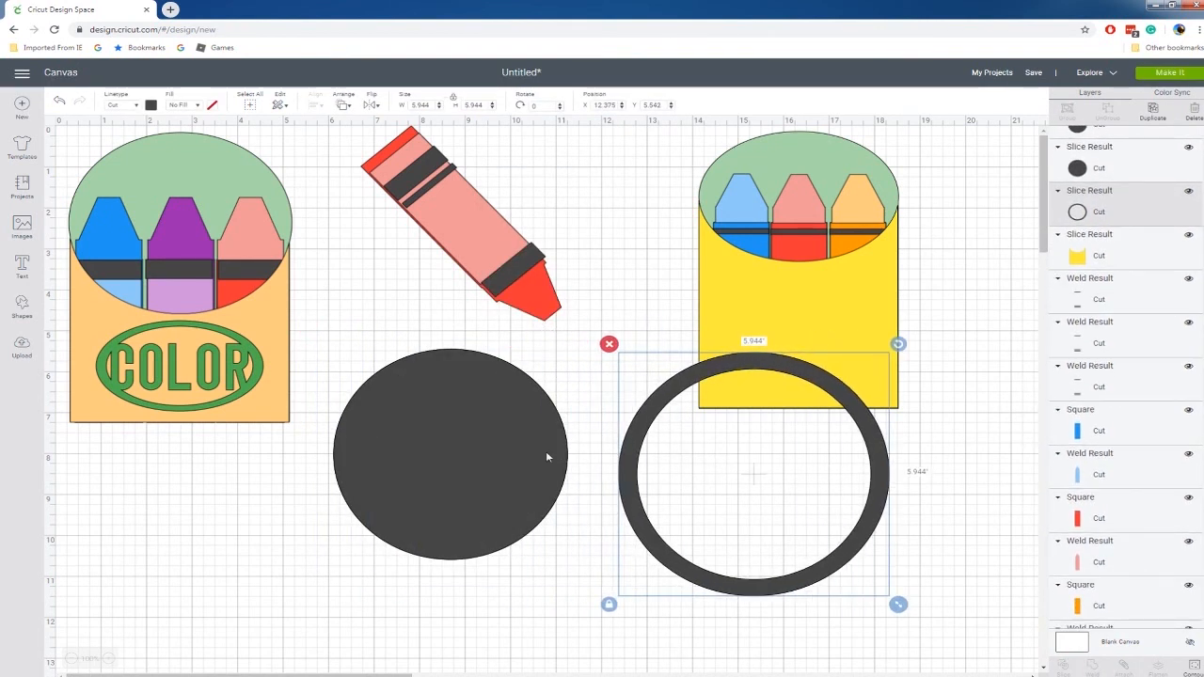
drag(359, 355, 450, 557)
key(Delete)
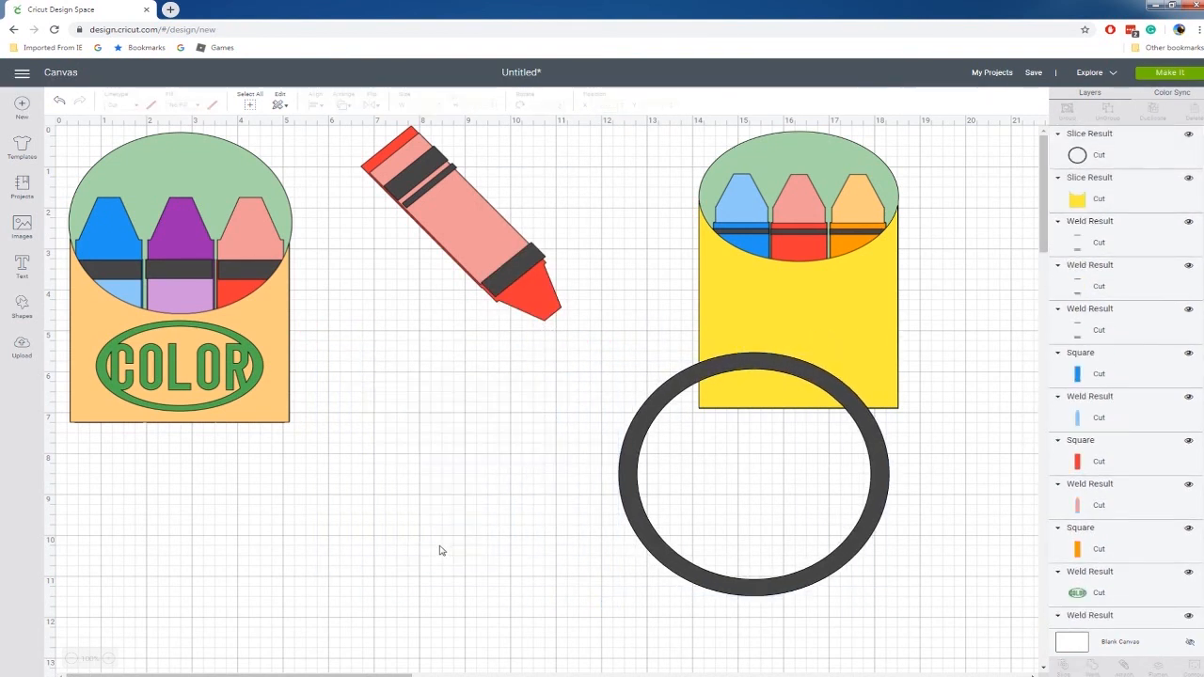
Move the ring below the tilted sample crayon and reshape it without locked proportions into an oval about 4.74 by 2.88 in.
drag(621, 517, 366, 517)
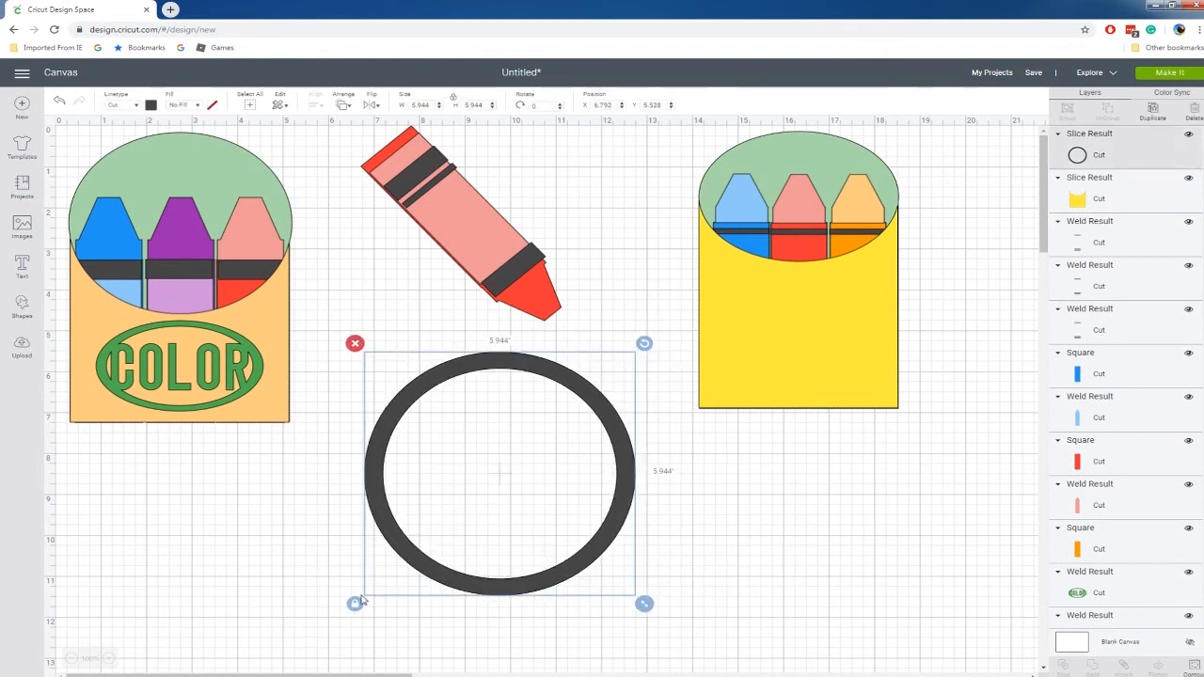
drag(643, 604, 646, 500)
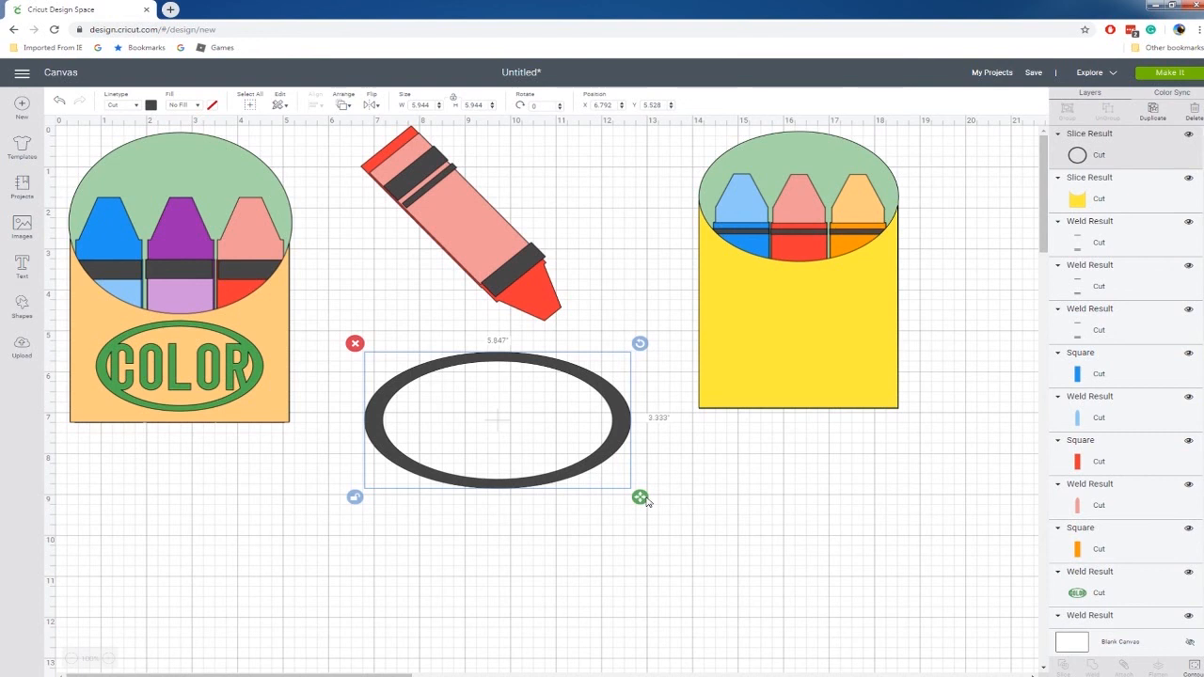
drag(615, 423, 671, 422)
drag(695, 498, 645, 479)
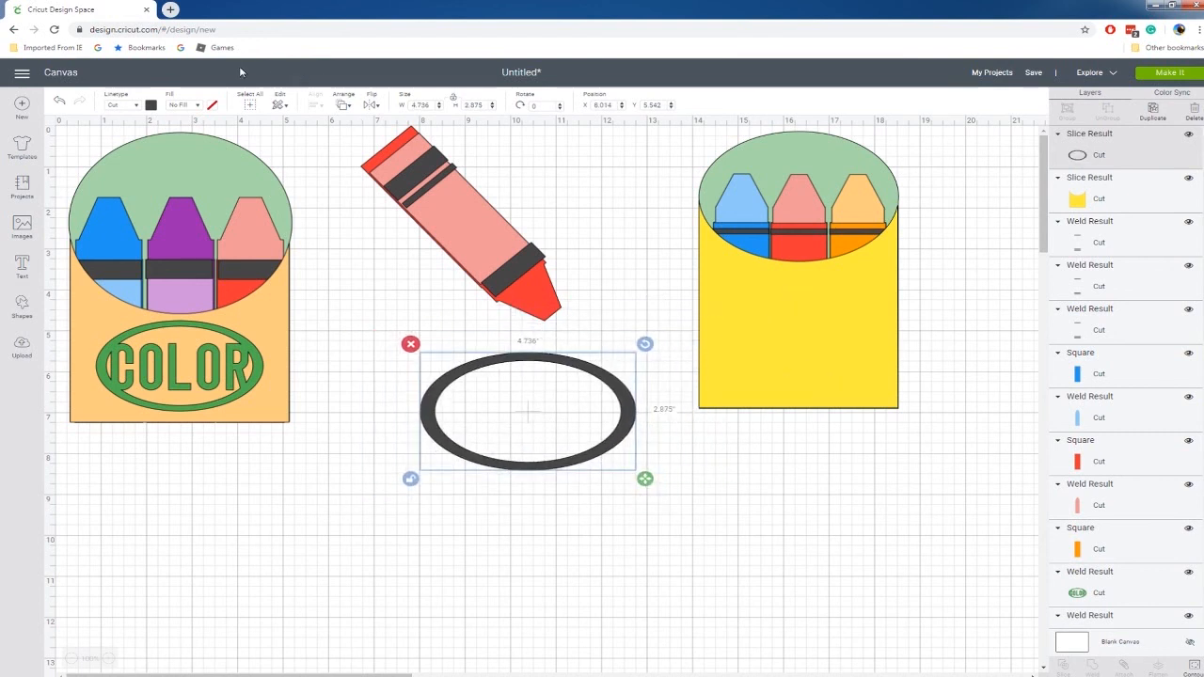
Add the text COLOR, enlarge it and place it inside the oval so its outer letters touch the ring.
click(238, 491)
click(28, 266)
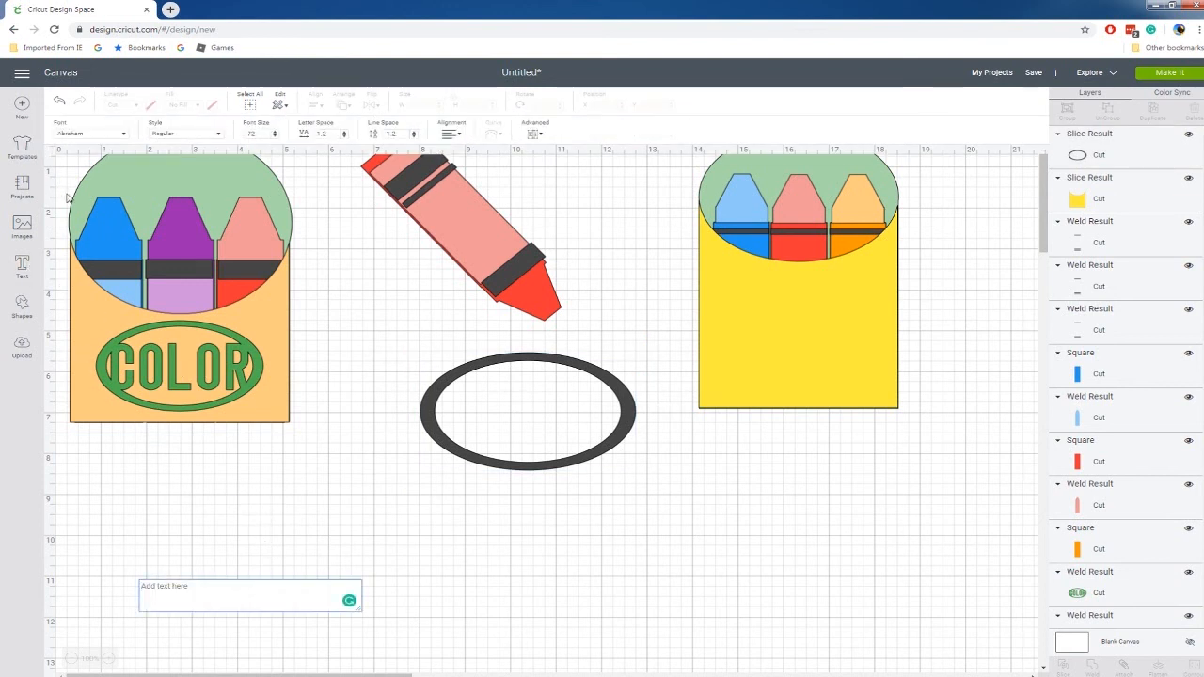
text(C)
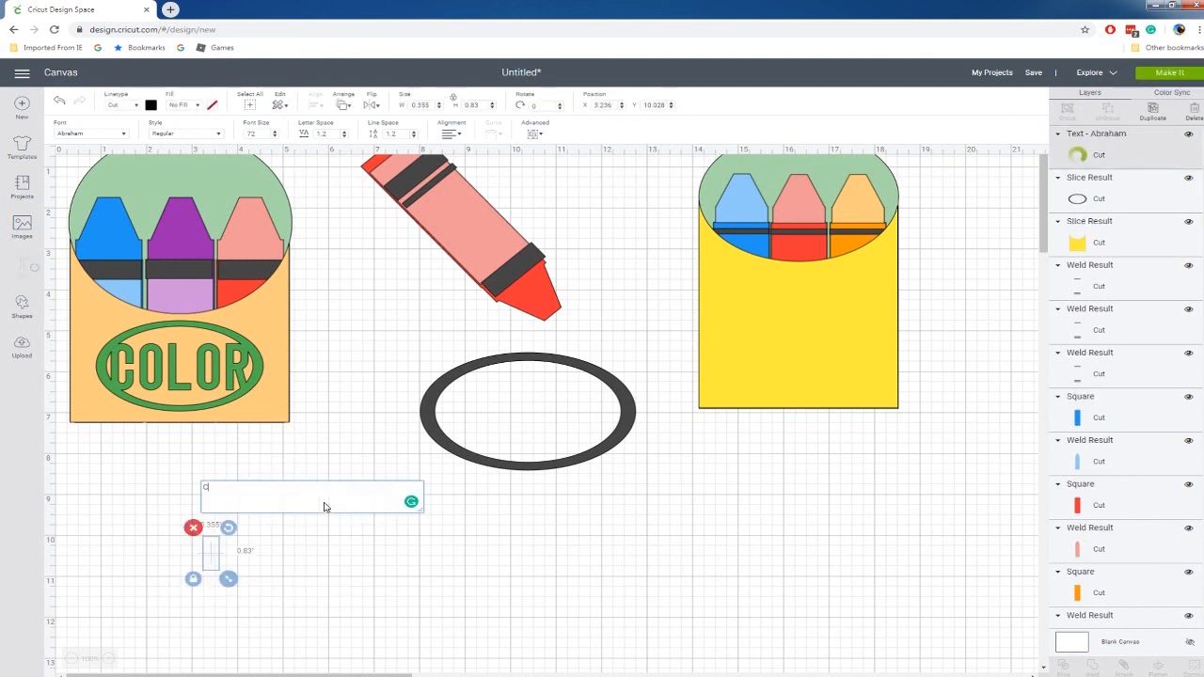
text(OLOR)
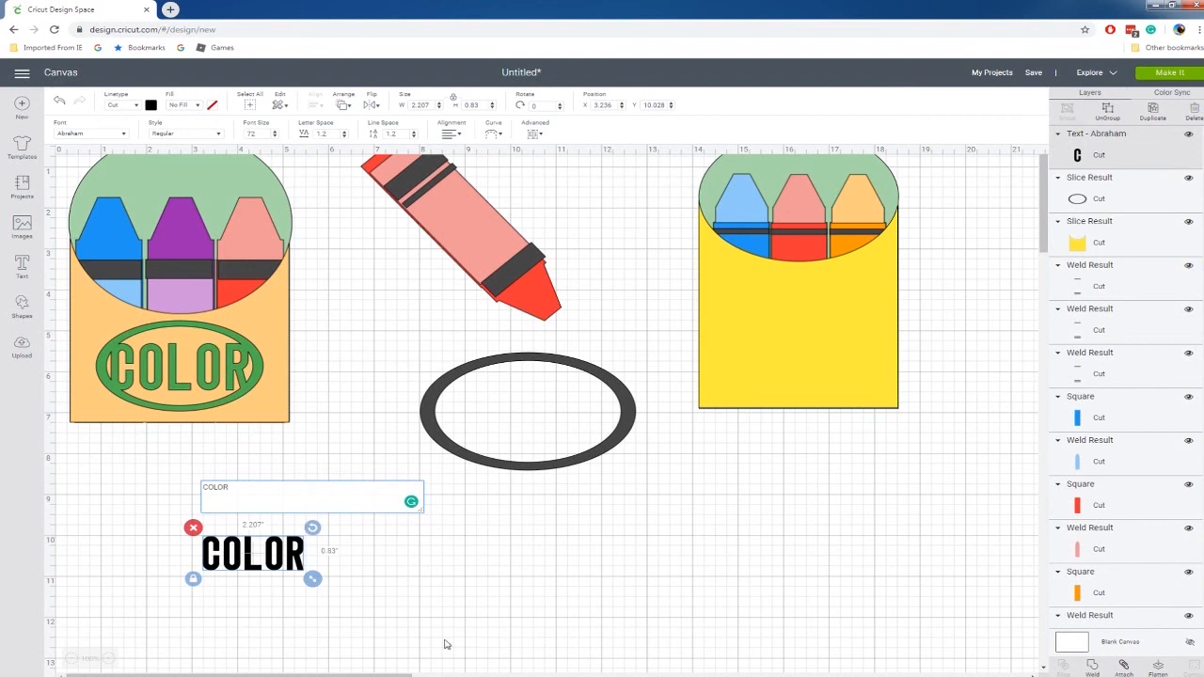
click(357, 546)
drag(297, 558, 607, 421)
click(645, 479)
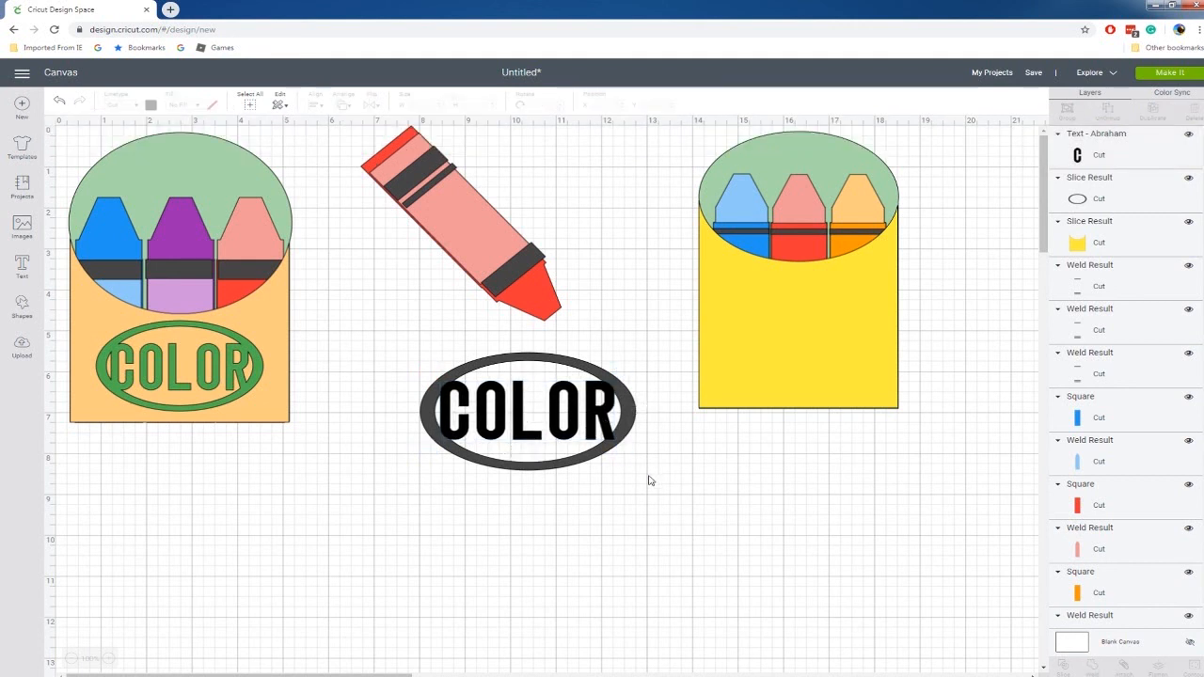
Center the COLOR text horizontally on the oval ring and weld the two into one shape.
drag(409, 355, 621, 487)
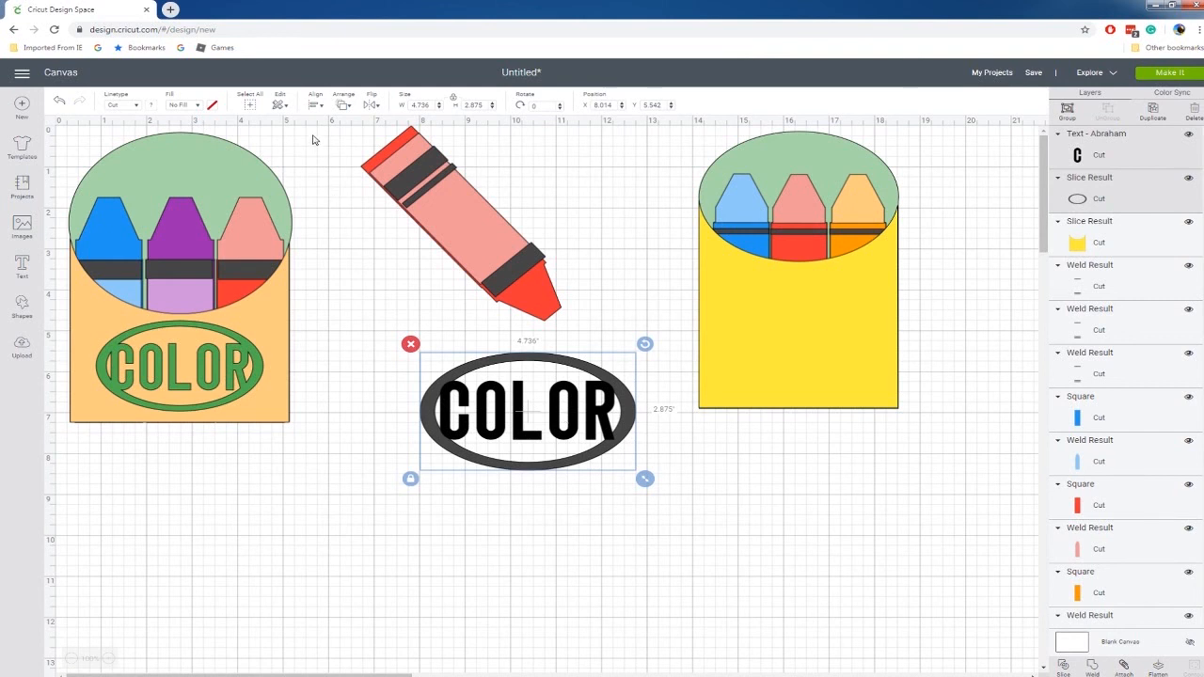
click(316, 107)
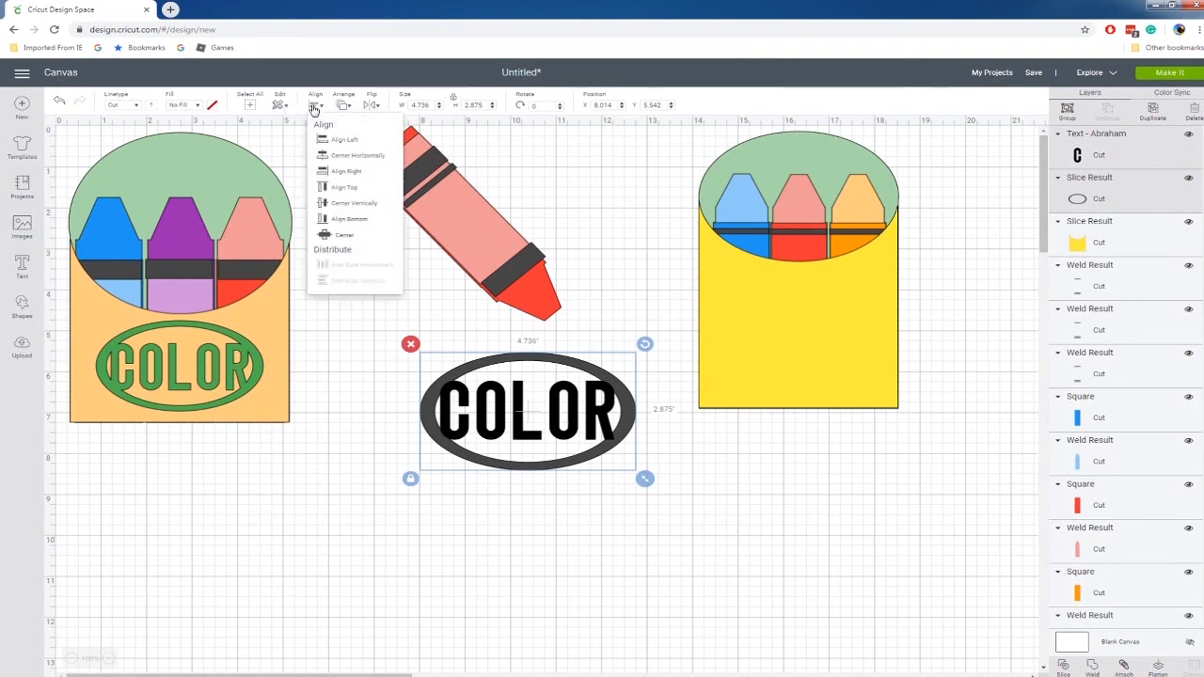
click(341, 158)
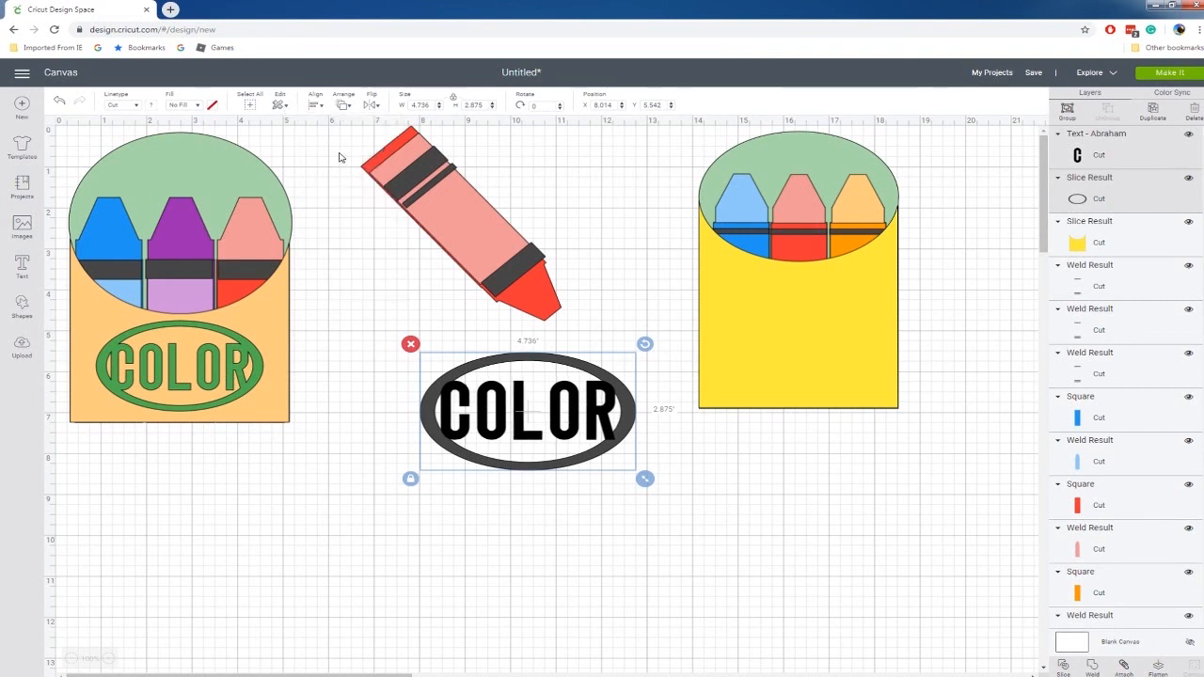
right_click(602, 398)
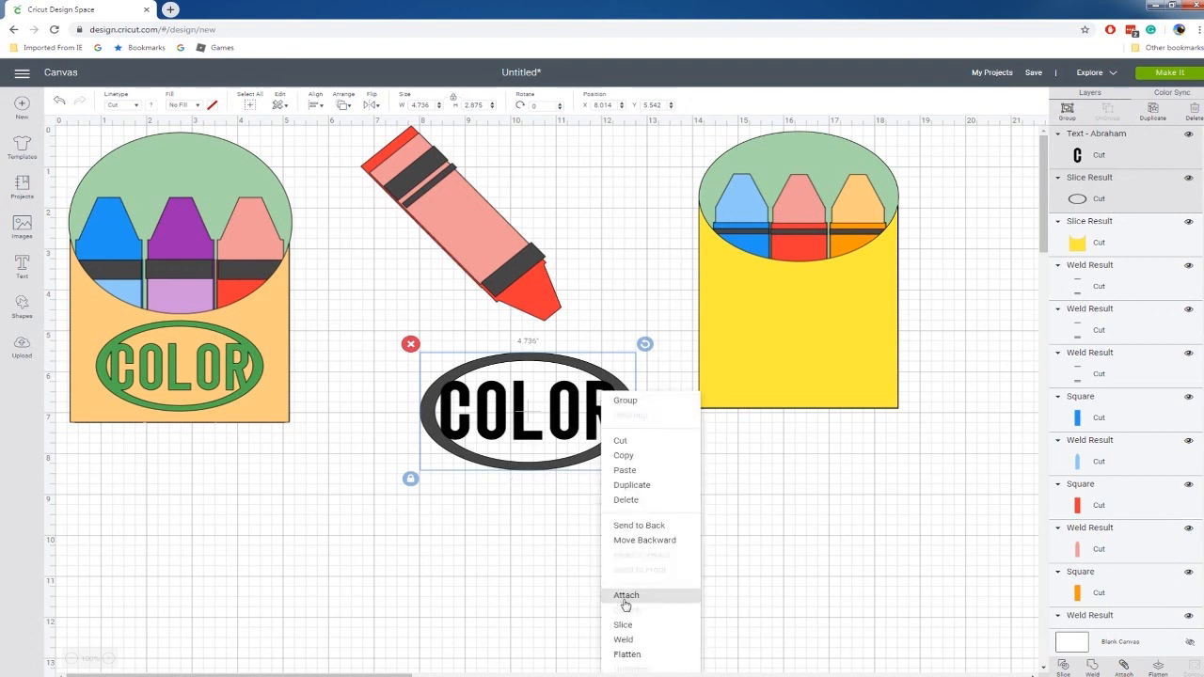
click(625, 639)
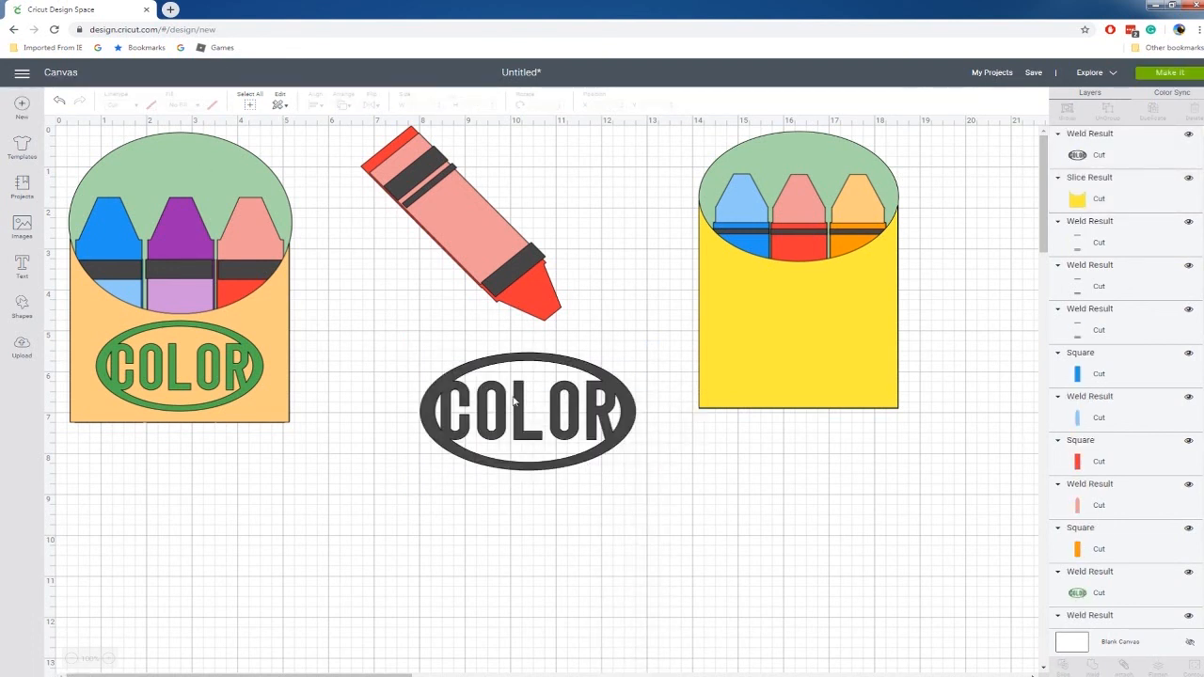
Recolor the welded COLOR label green, shrink it to about 3.31 in wide and place it on the yellow box front.
click(523, 358)
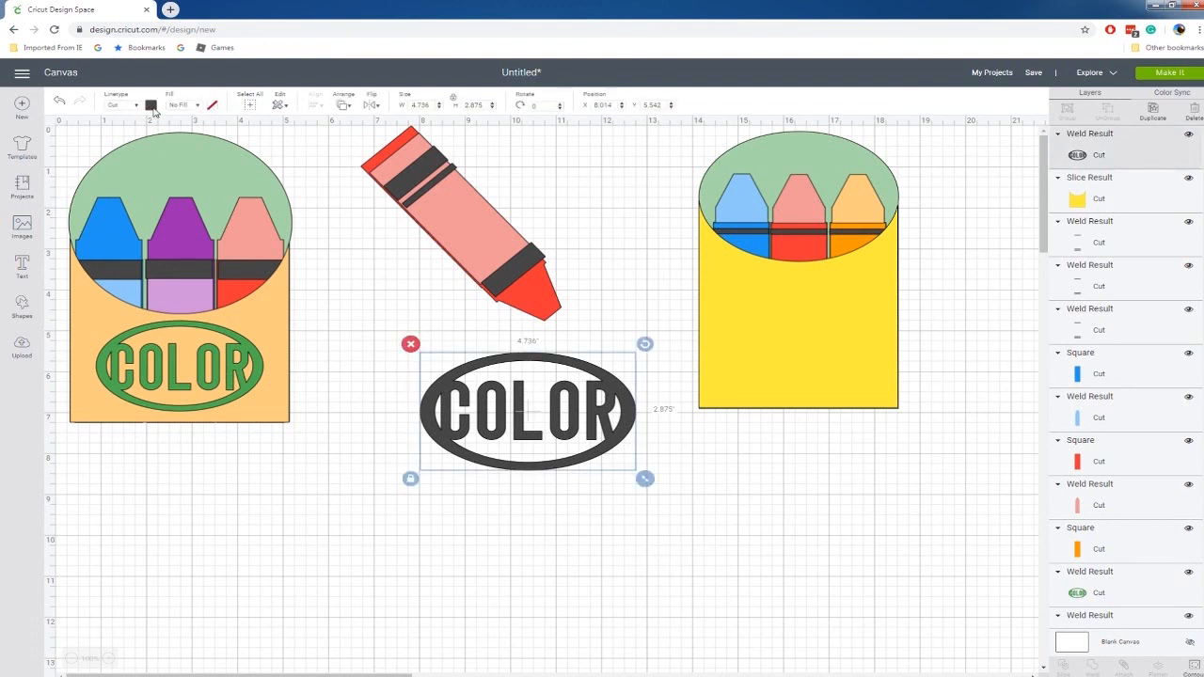
click(151, 105)
click(227, 195)
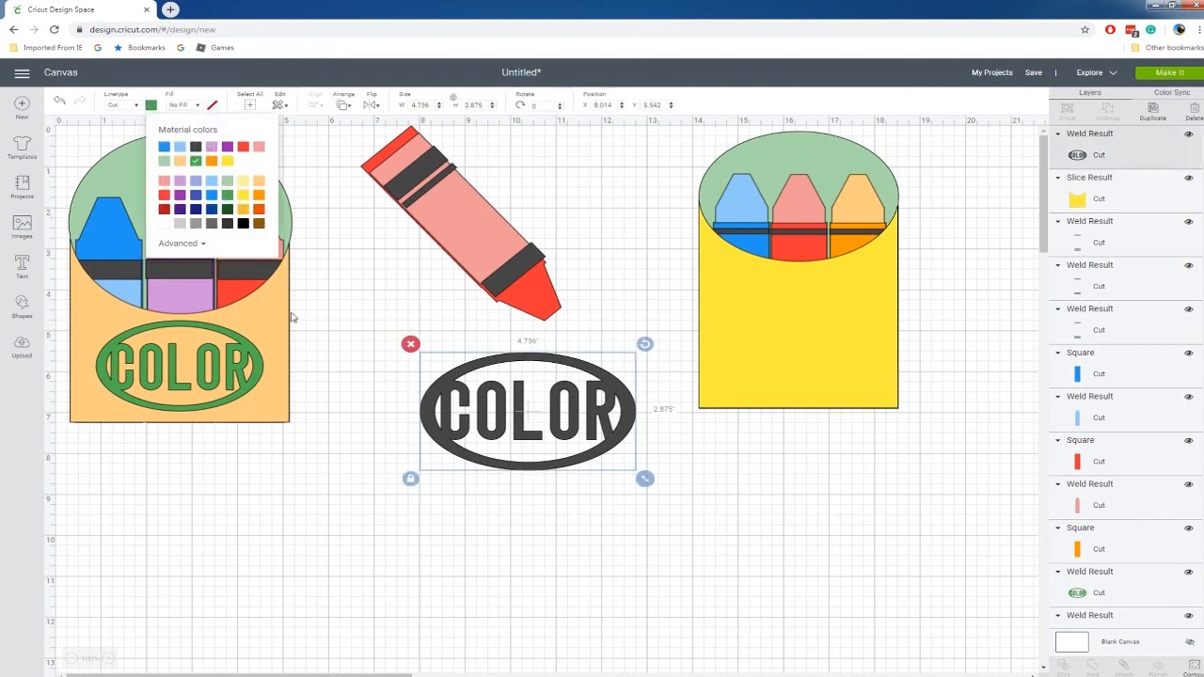
drag(647, 482, 828, 369)
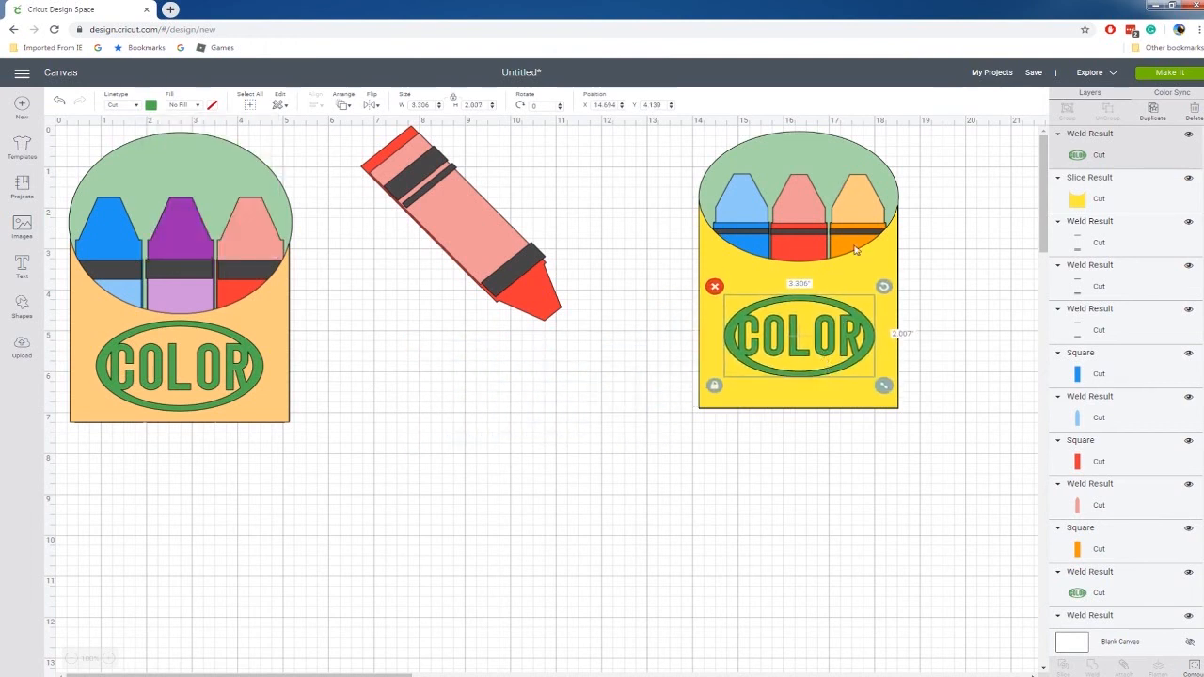
Move the labelled yellow front aside to copy the layered blue crayon below the tilted sample crayon, and return the front to the box.
drag(797, 203, 825, 430)
click(743, 212)
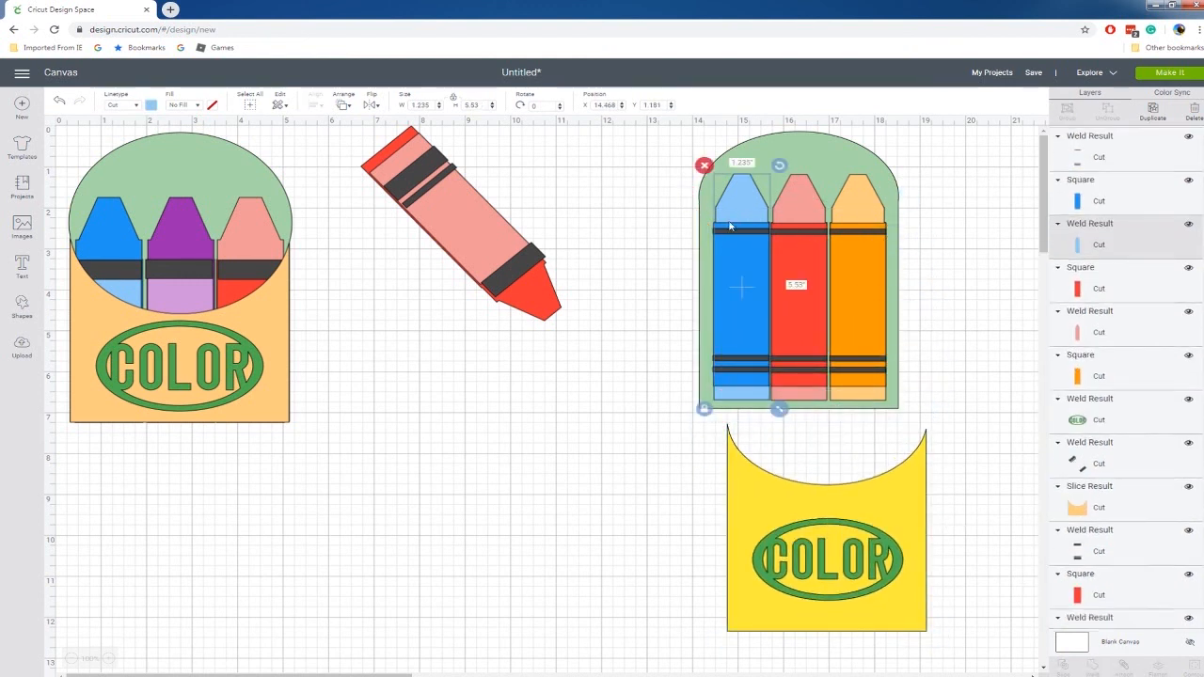
shift+click(720, 233)
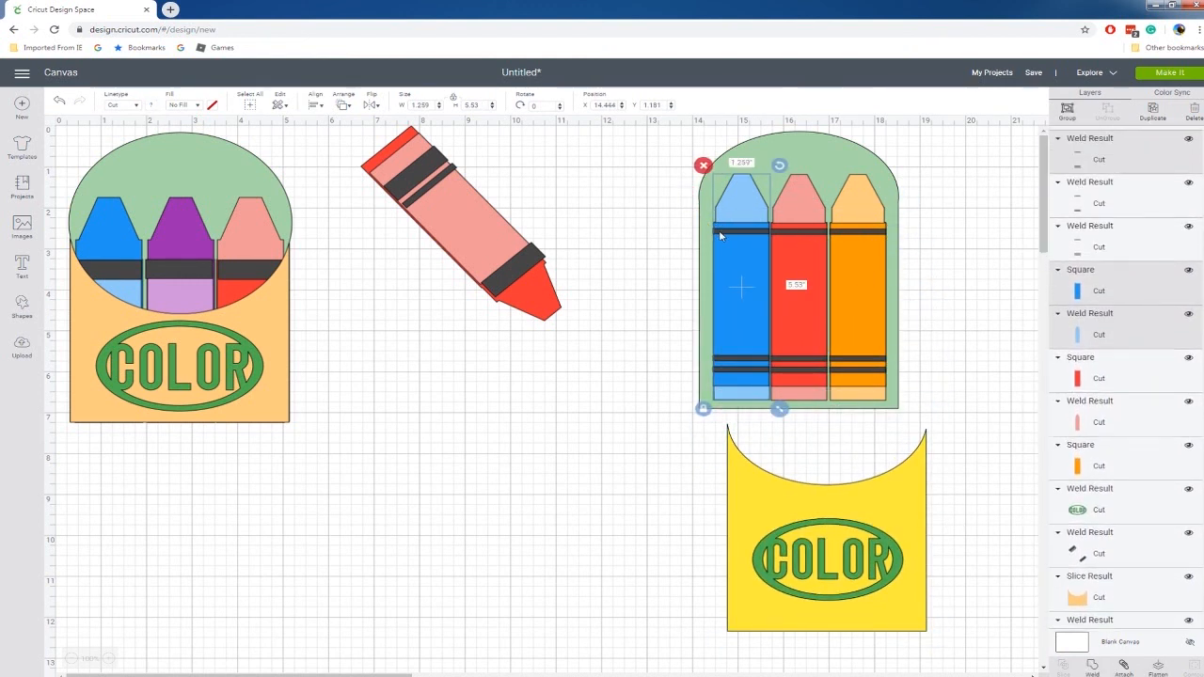
key(ctrl+c)
key(ctrl+v)
drag(746, 284, 431, 465)
click(675, 505)
drag(908, 620, 876, 386)
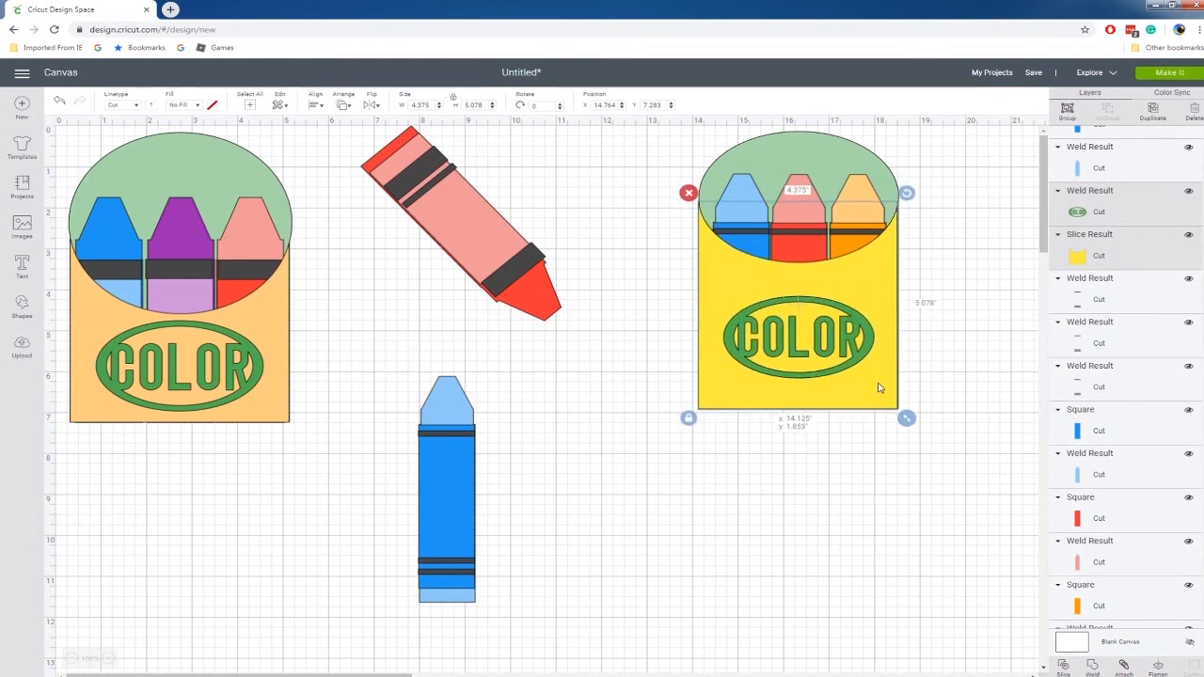
Rotate the copied blue crayon about 136.5° and place it directly below the tilted red sample crayon.
click(779, 532)
drag(379, 391, 612, 648)
drag(485, 368, 513, 589)
drag(495, 527, 525, 449)
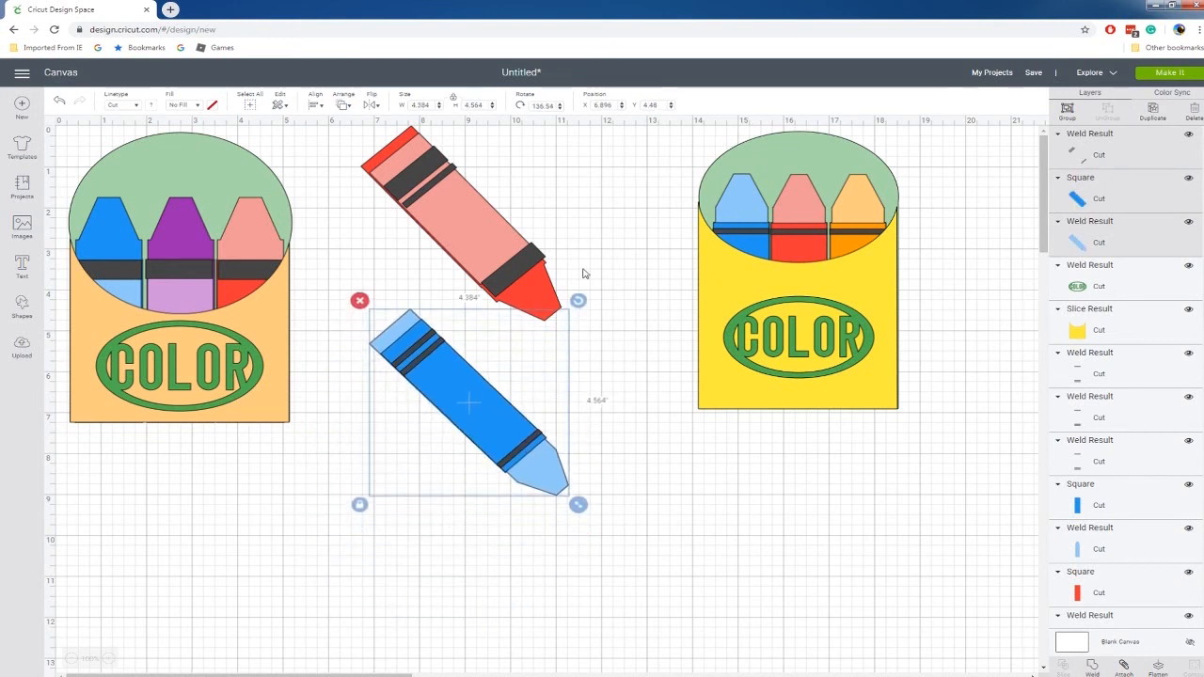